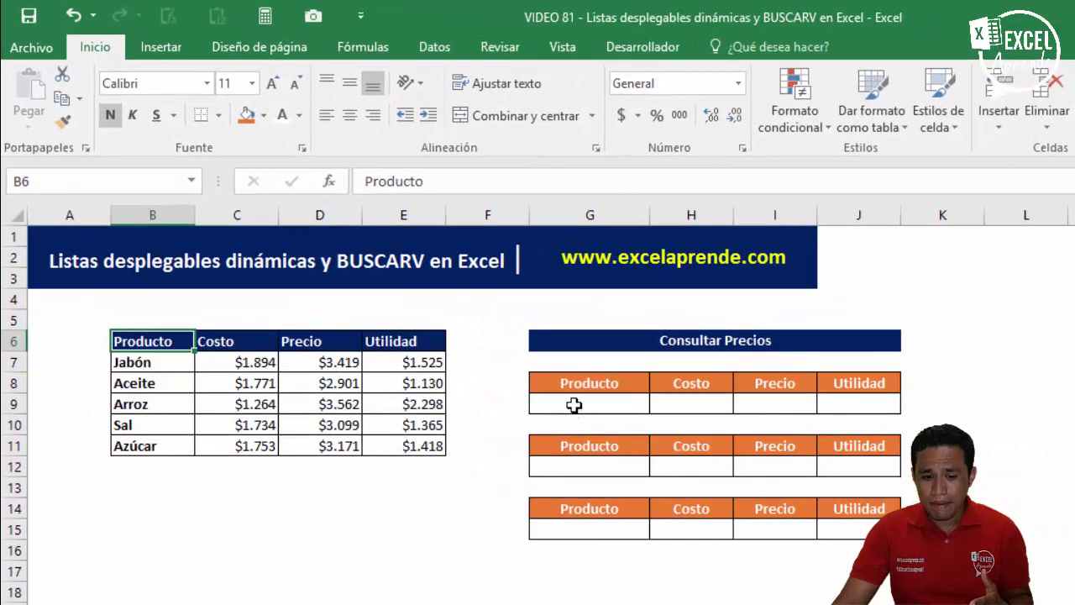
Review the product table's names, Costo, Precio and Utilidad values in B7:E11.
{"action": "left_click", "coordinate": [574, 405]}
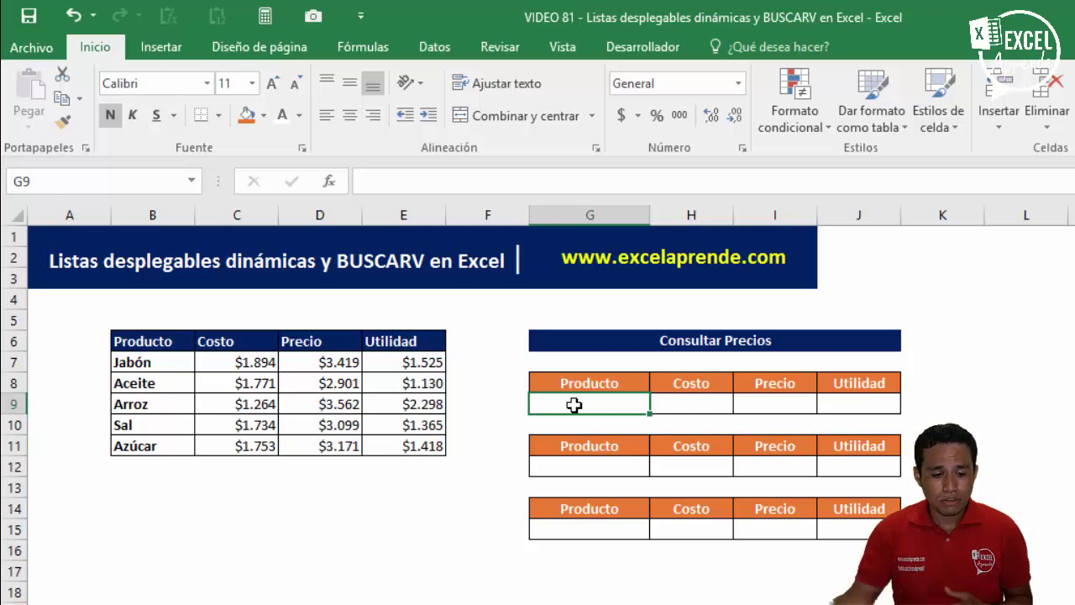
{"action": "left_click_drag", "start_coordinate": [141, 363], "coordinate": [149, 448]}
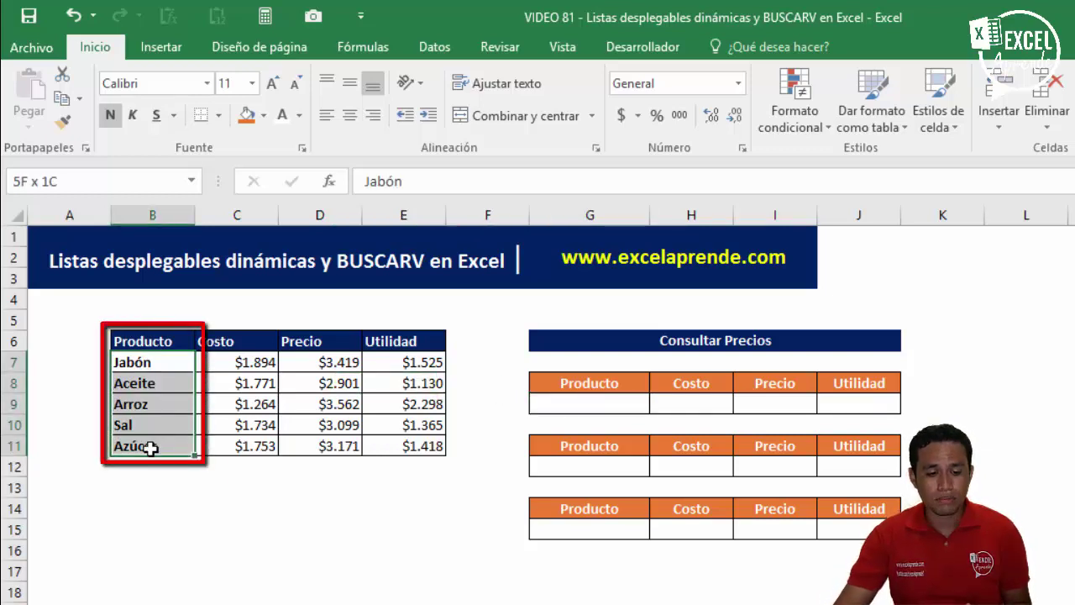
{"action": "left_click_drag", "start_coordinate": [237, 384], "coordinate": [235, 446]}
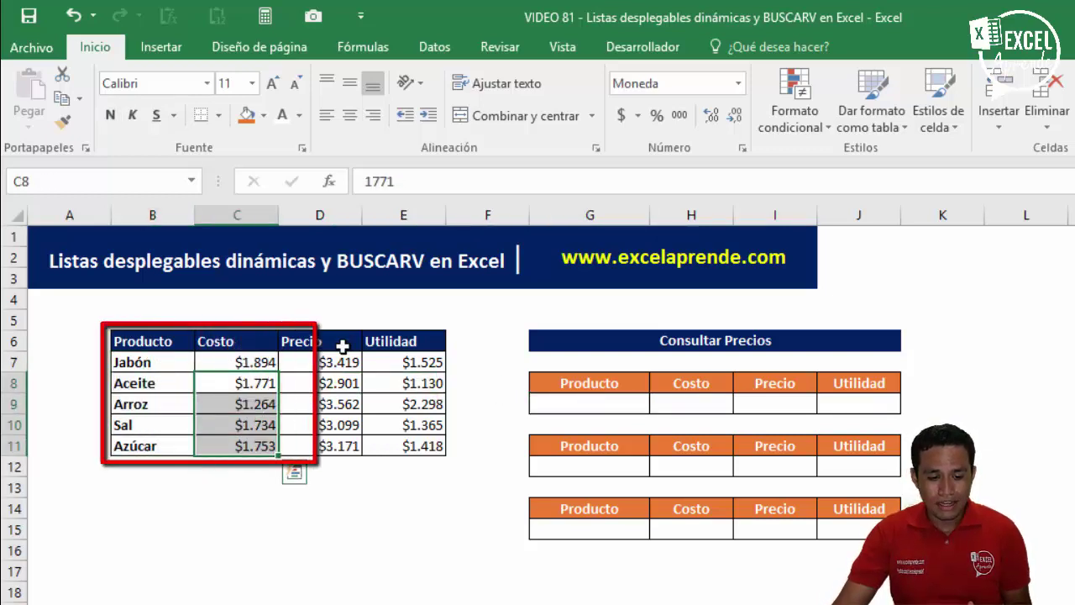
{"action": "left_click_drag", "start_coordinate": [321, 362], "coordinate": [324, 445]}
{"action": "left_click_drag", "start_coordinate": [408, 362], "coordinate": [409, 440]}
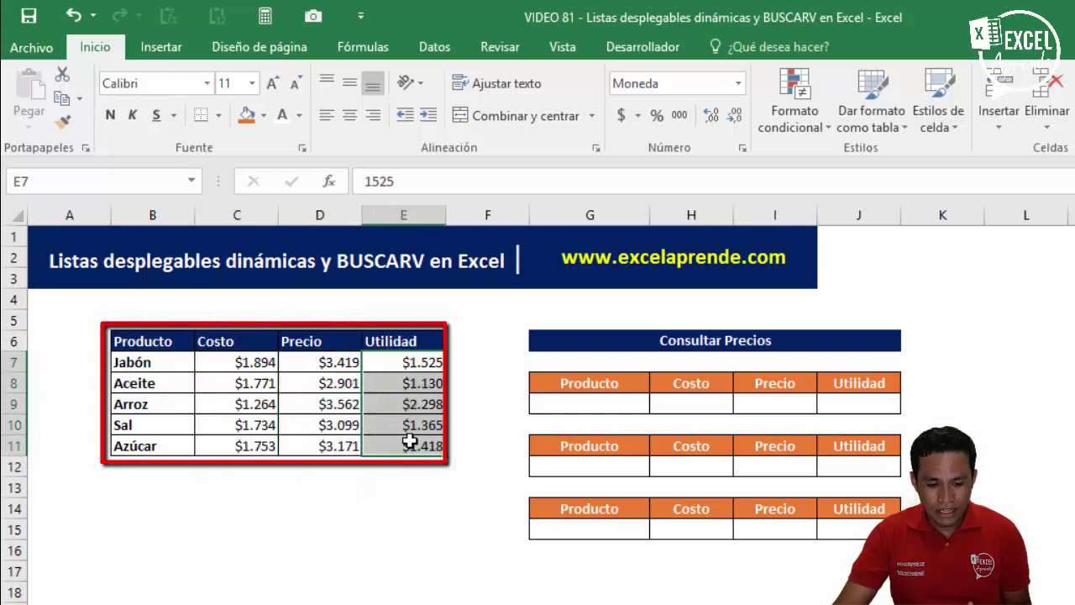
{"action": "left_click", "coordinate": [164, 341]}
{"action": "left_click", "coordinate": [159, 359]}
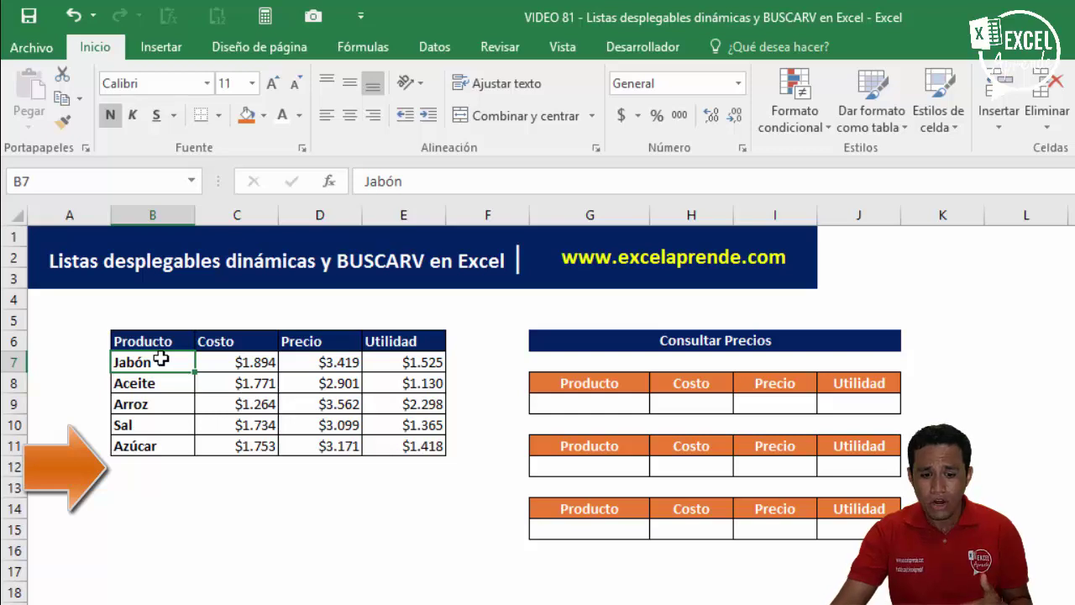
Give G9 a Lista data validation rule with source =$B$7:$B$11.
{"action": "left_click", "coordinate": [605, 405]}
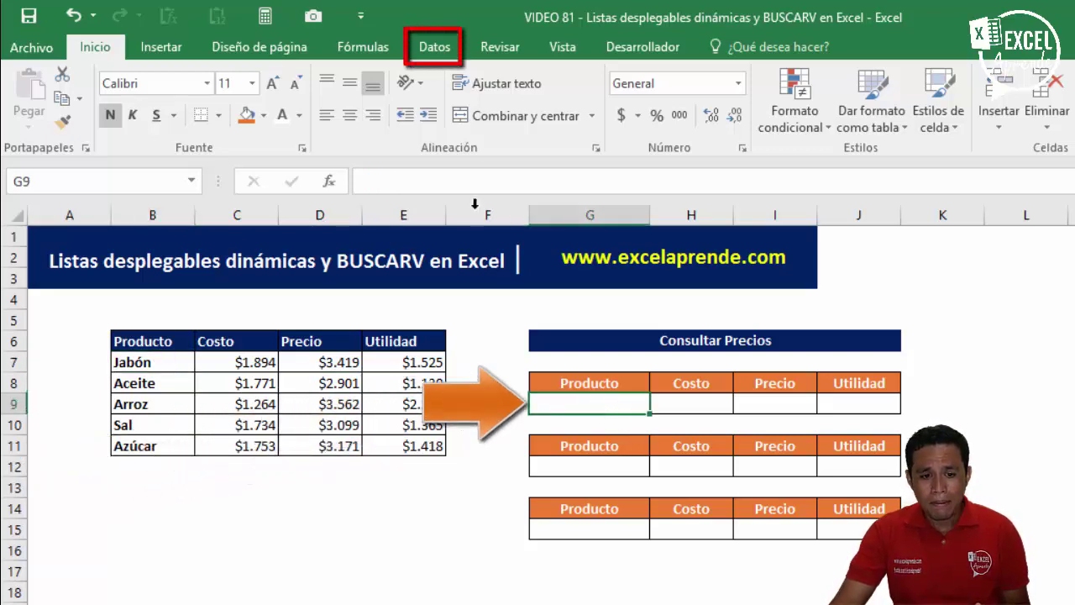
{"action": "left_click", "coordinate": [443, 49]}
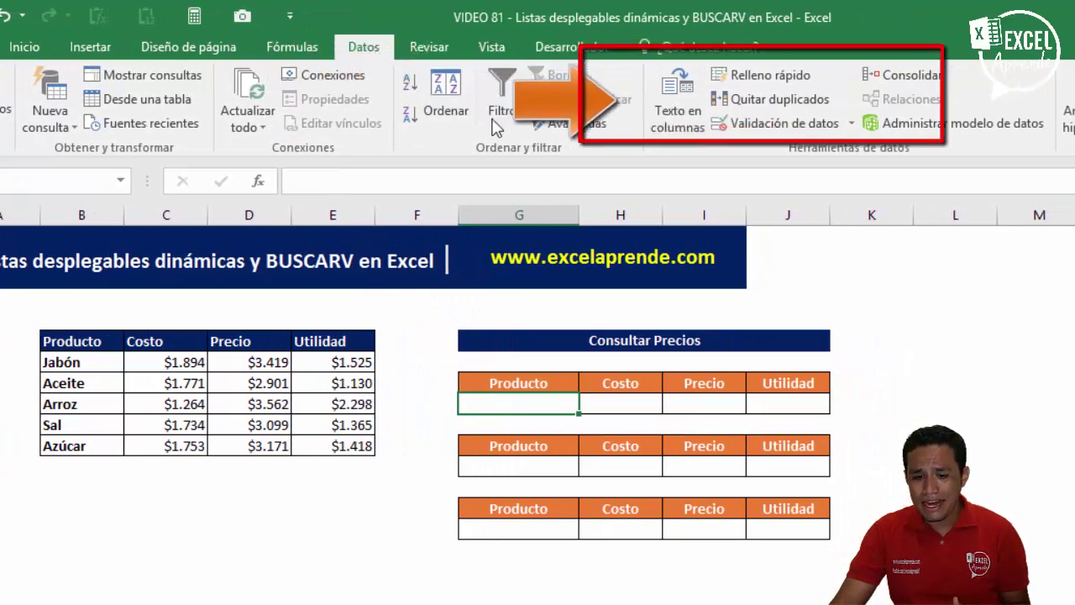
{"action": "left_click", "coordinate": [756, 126]}
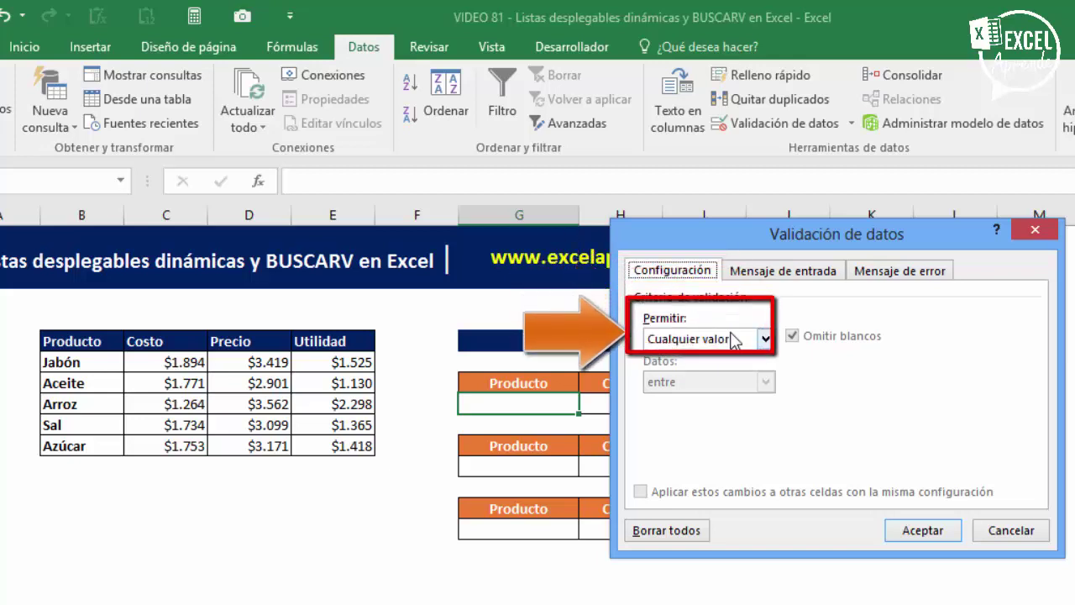
{"action": "left_click", "coordinate": [765, 340]}
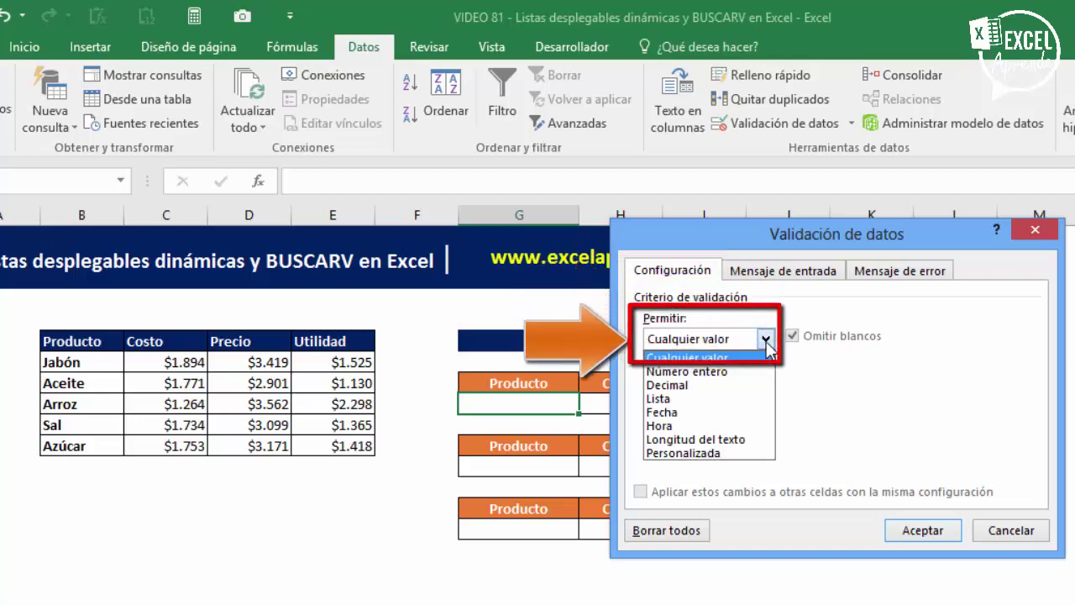
{"action": "left_click", "coordinate": [672, 398]}
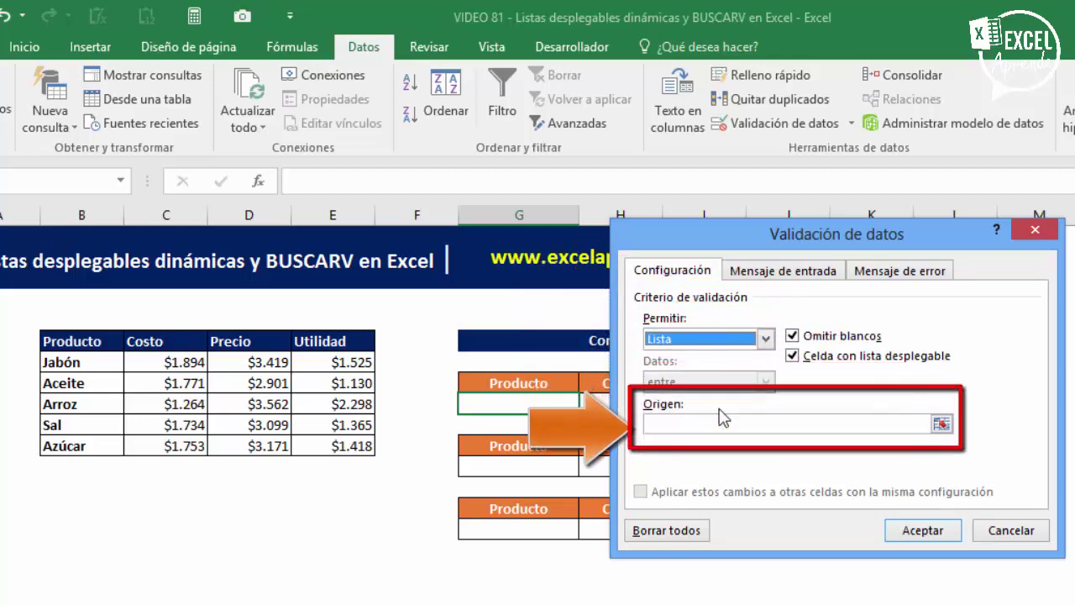
{"action": "left_click", "coordinate": [940, 425]}
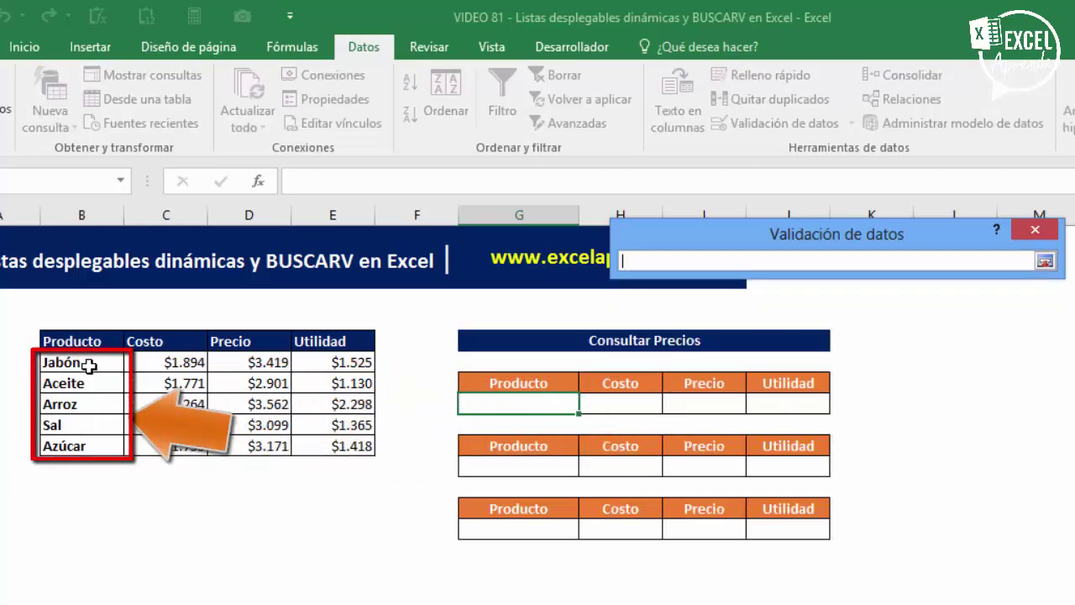
{"action": "left_click_drag", "start_coordinate": [89, 365], "coordinate": [77, 445]}
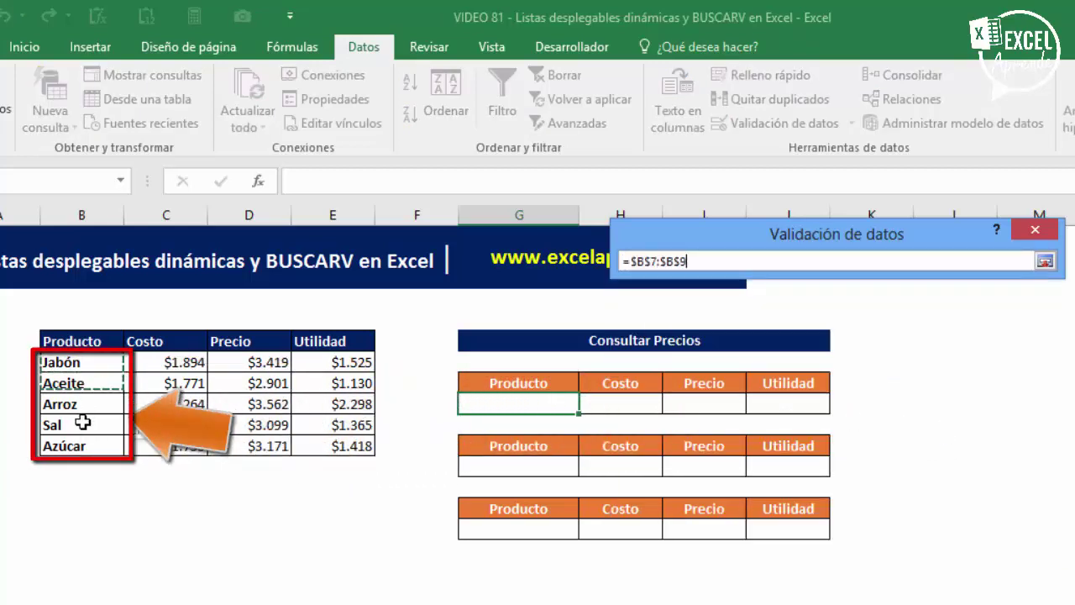
{"action": "left_click", "coordinate": [1045, 262]}
{"action": "left_click", "coordinate": [919, 531]}
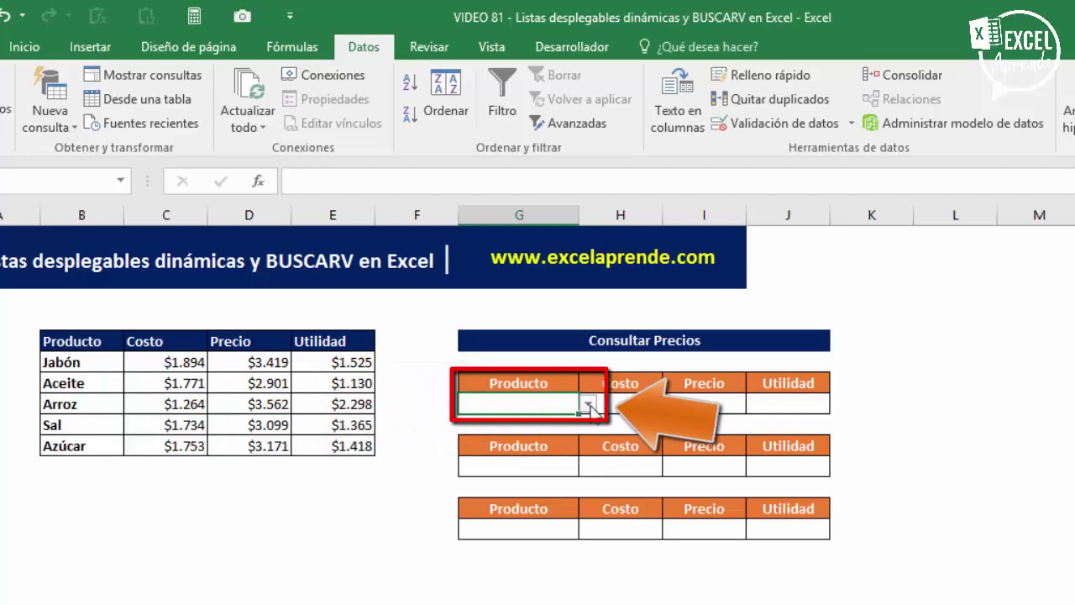
Choose Jabón from G9's new product dropdown.
{"action": "left_click", "coordinate": [590, 406]}
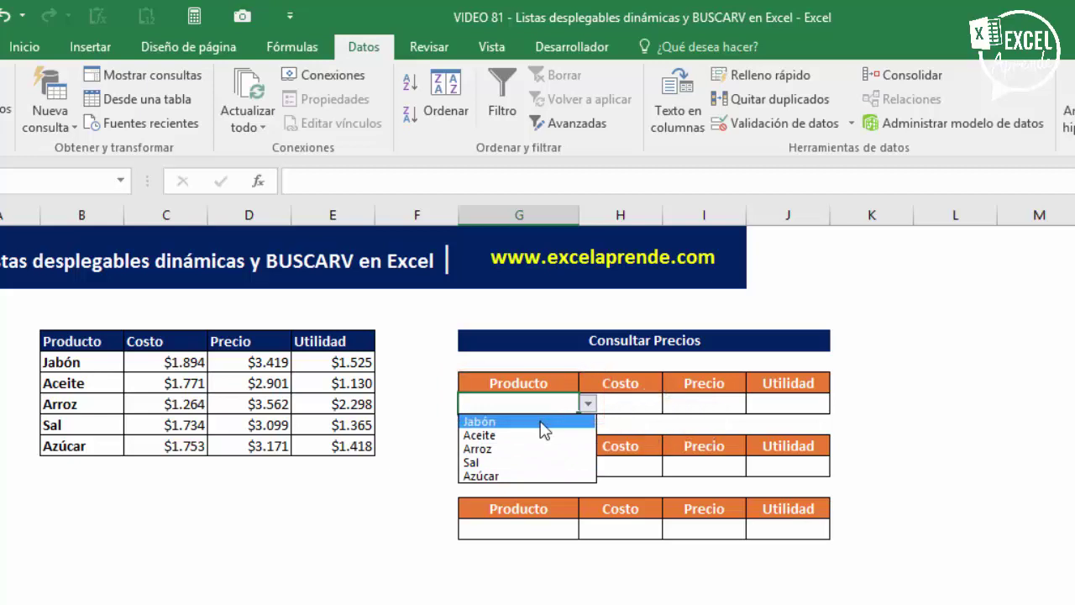
{"action": "left_click", "coordinate": [543, 430]}
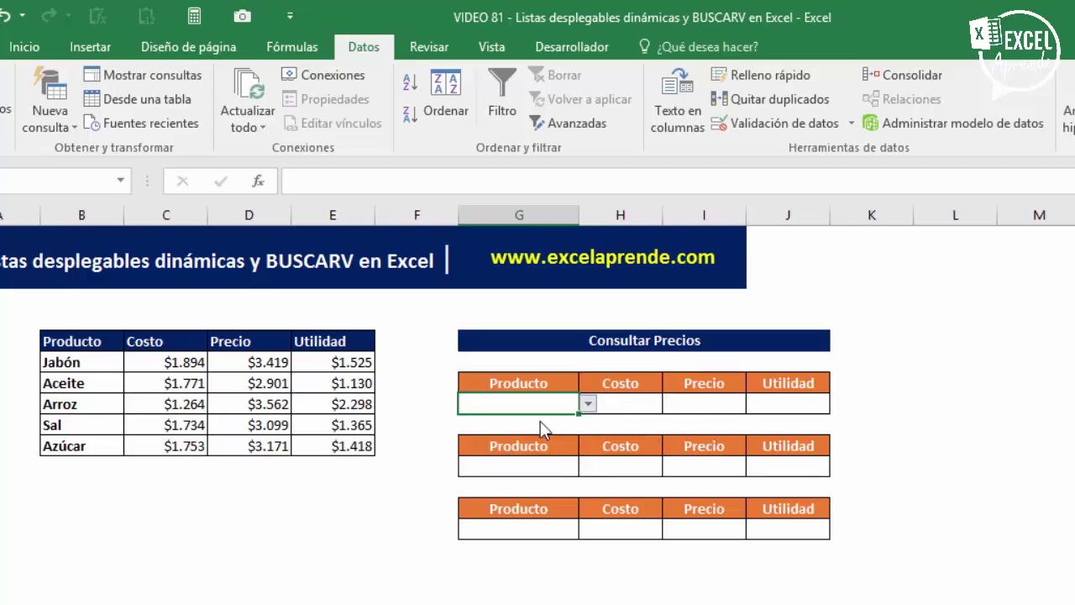
{"action": "left_click", "coordinate": [629, 407]}
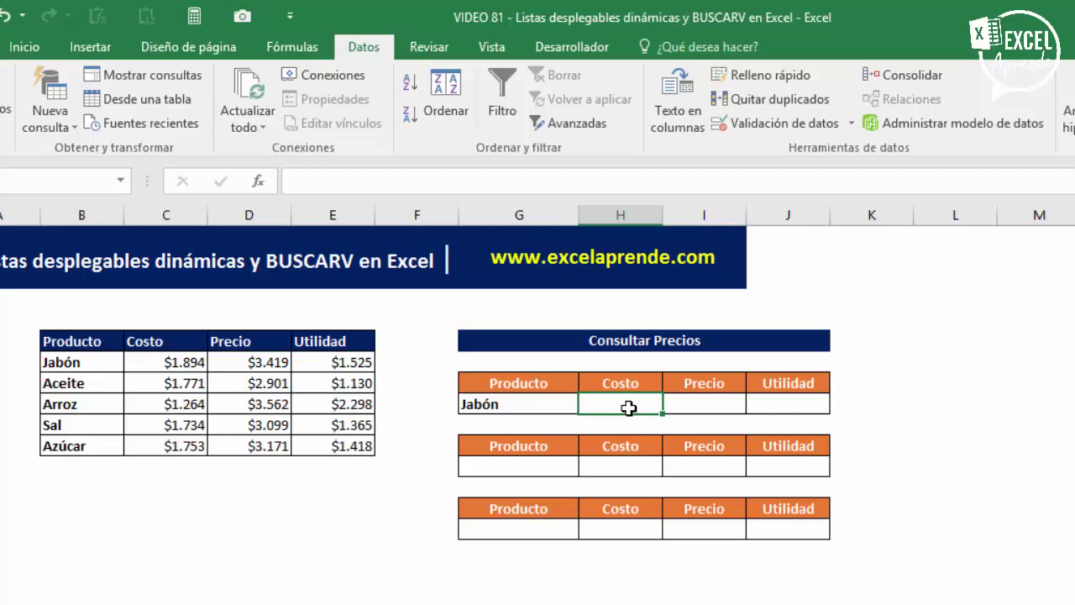
Enter =BUSCARV(G9;$B$7:$E$11;2;0) in H9 to show Jabón's Costo $1.894, then copy it.
{"action": "type", "text": "="}
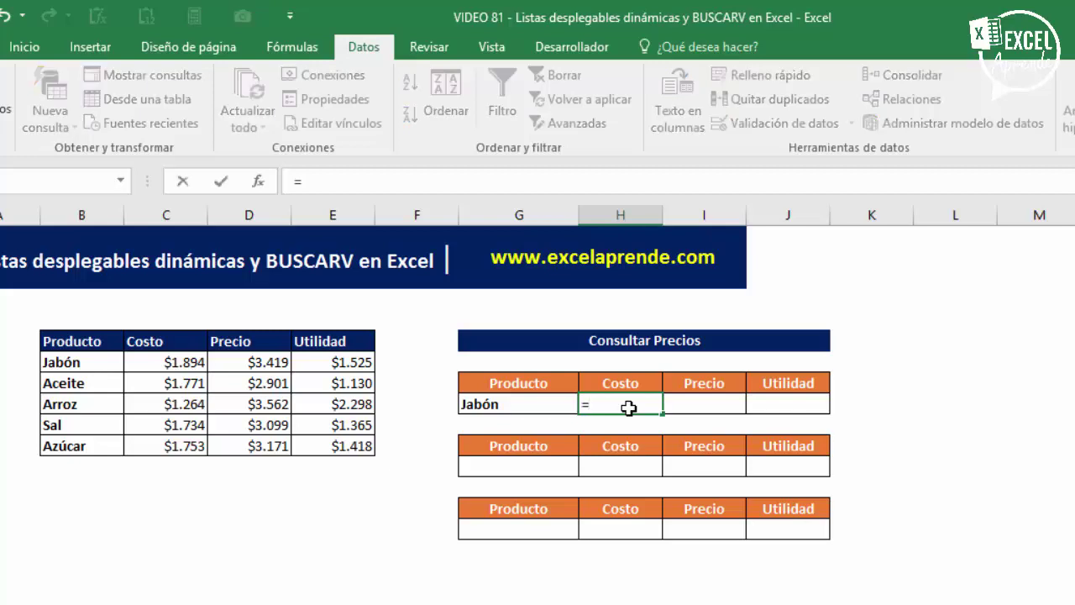
{"action": "type", "text": "bus"}
{"action": "key", "text": "Down"}
{"action": "key", "text": "Down"}
{"action": "key", "text": "Tab"}
{"action": "key", "text": "Left"}
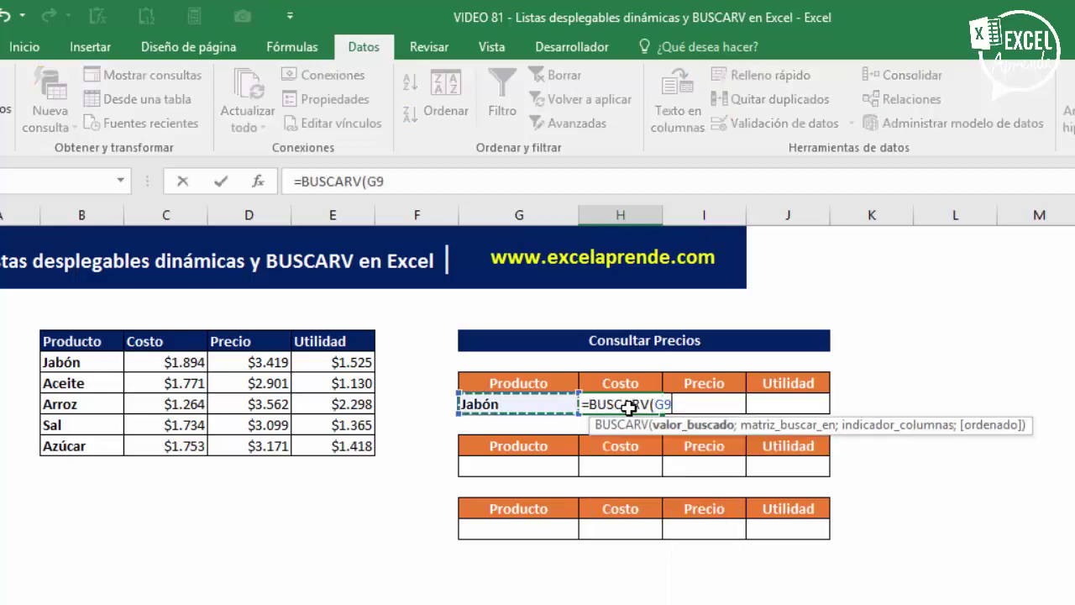
{"action": "type", "text": ";"}
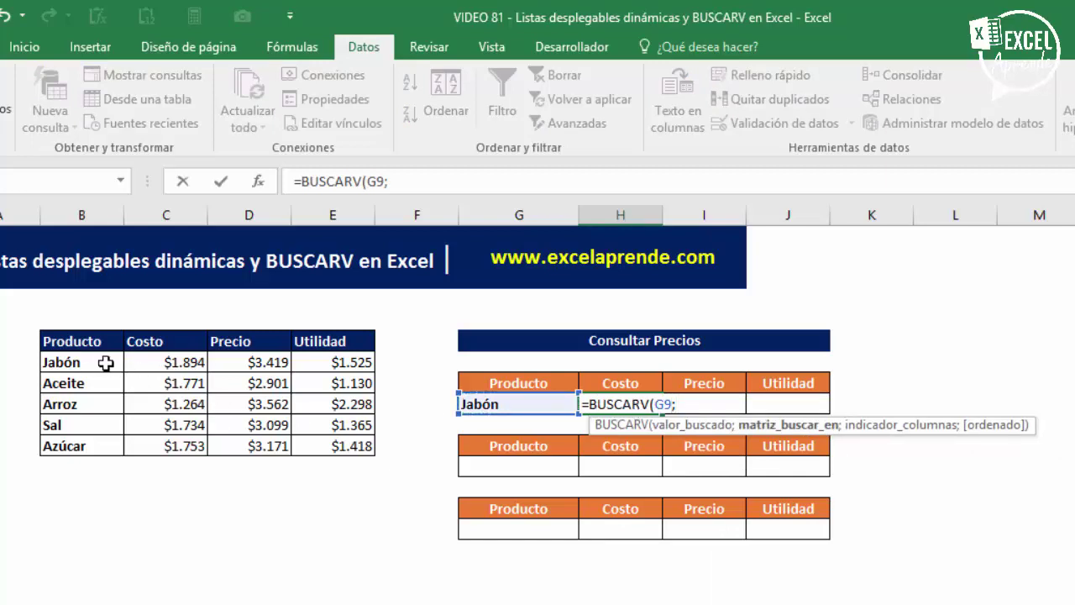
{"action": "left_click_drag", "start_coordinate": [106, 362], "coordinate": [364, 439]}
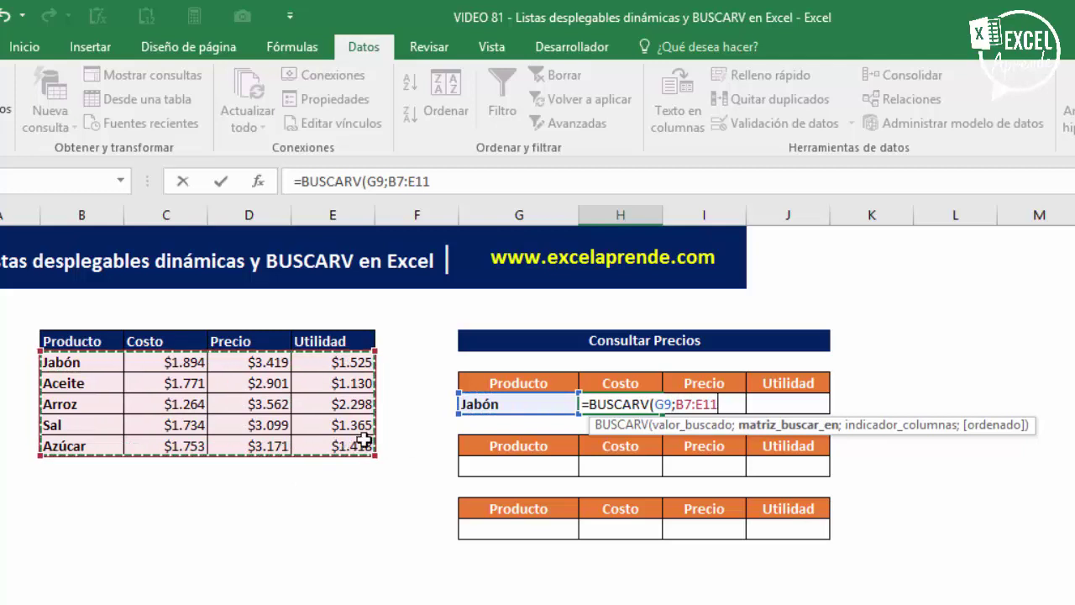
{"action": "key", "text": "F4"}
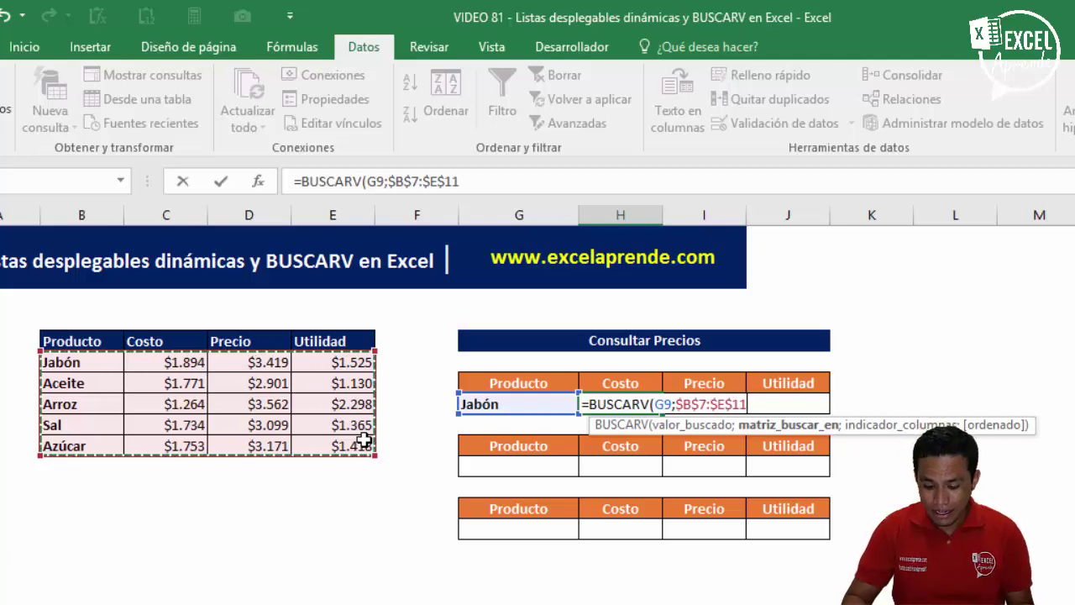
{"action": "type", "text": ";"}
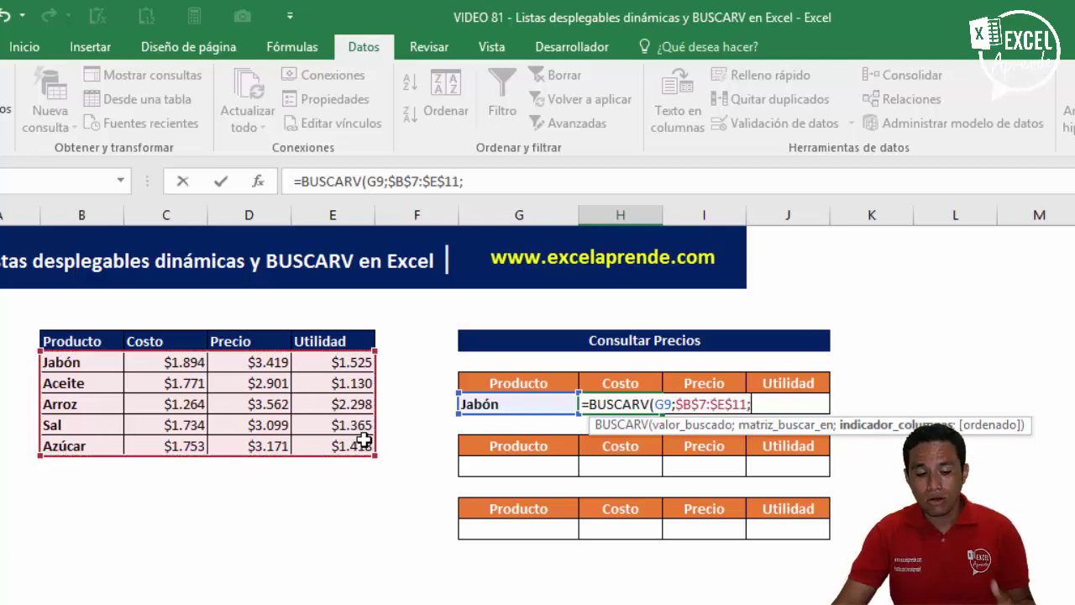
{"action": "type", "text": "2"}
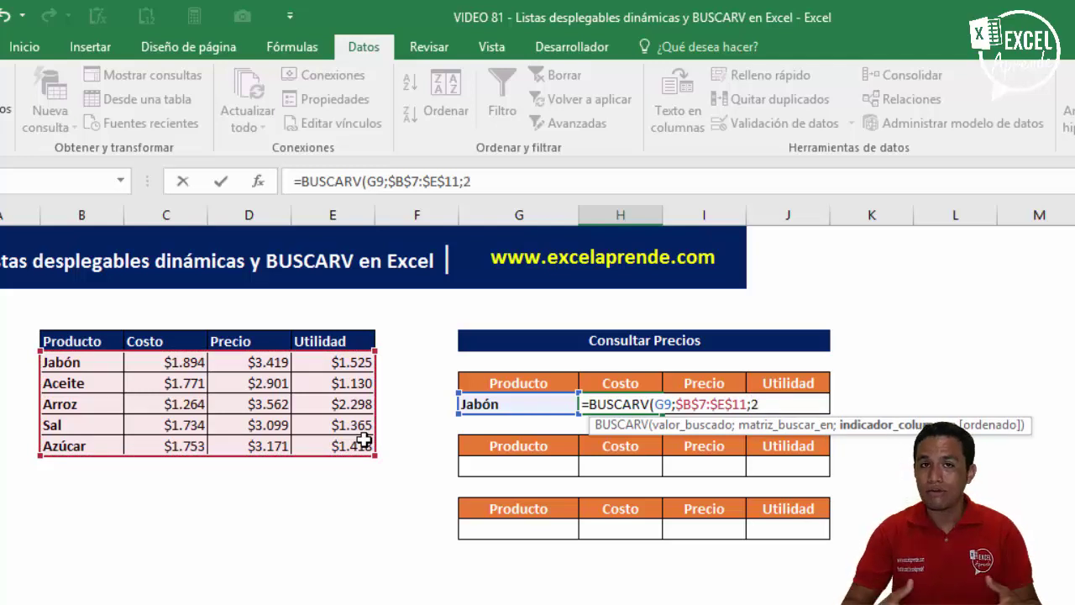
{"action": "type", "text": ";90"}
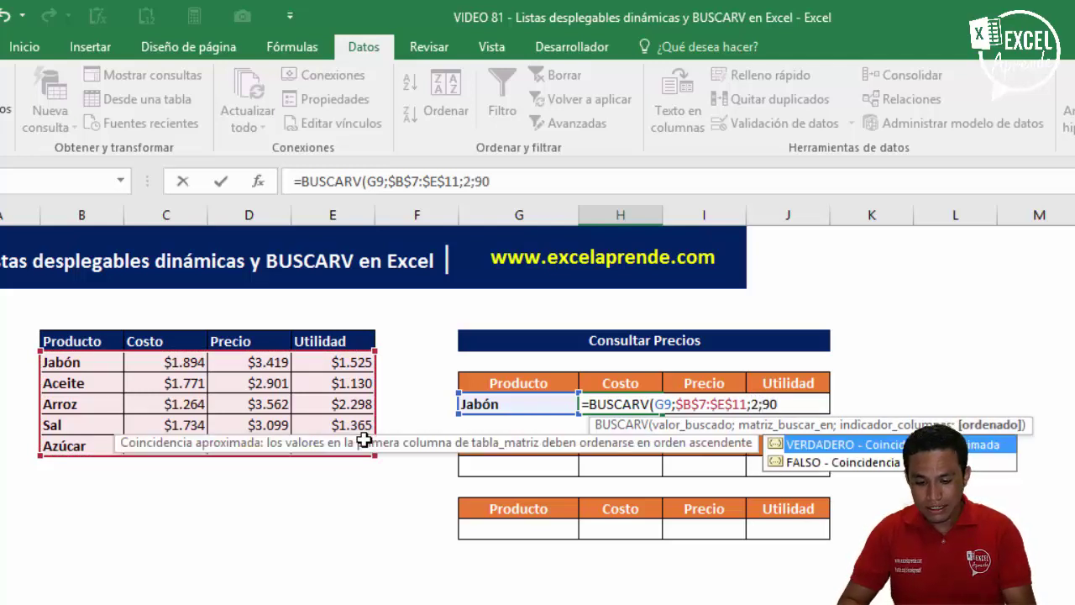
{"action": "key", "text": "BackSpace"}
{"action": "key", "text": "BackSpace"}
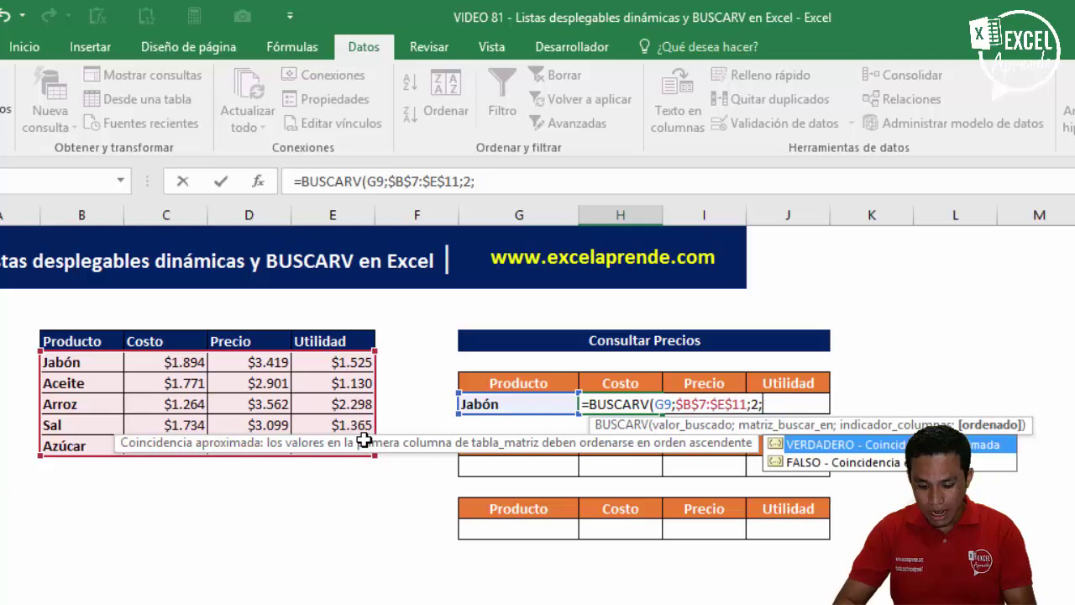
{"action": "type", "text": "0)"}
{"action": "key", "text": "ctrl+Return"}
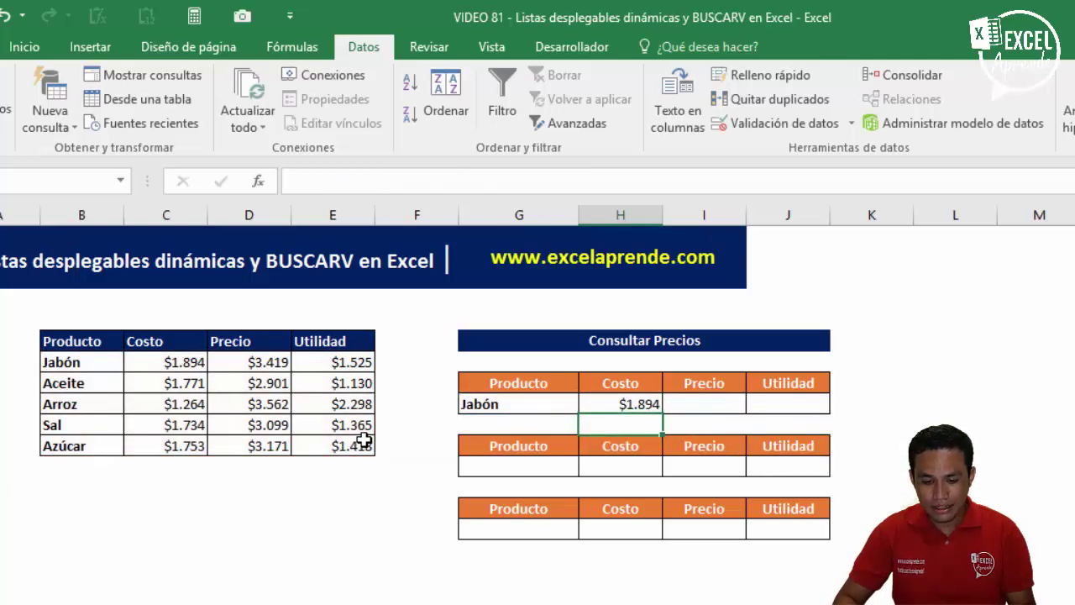
{"action": "key", "text": "ctrl+c"}
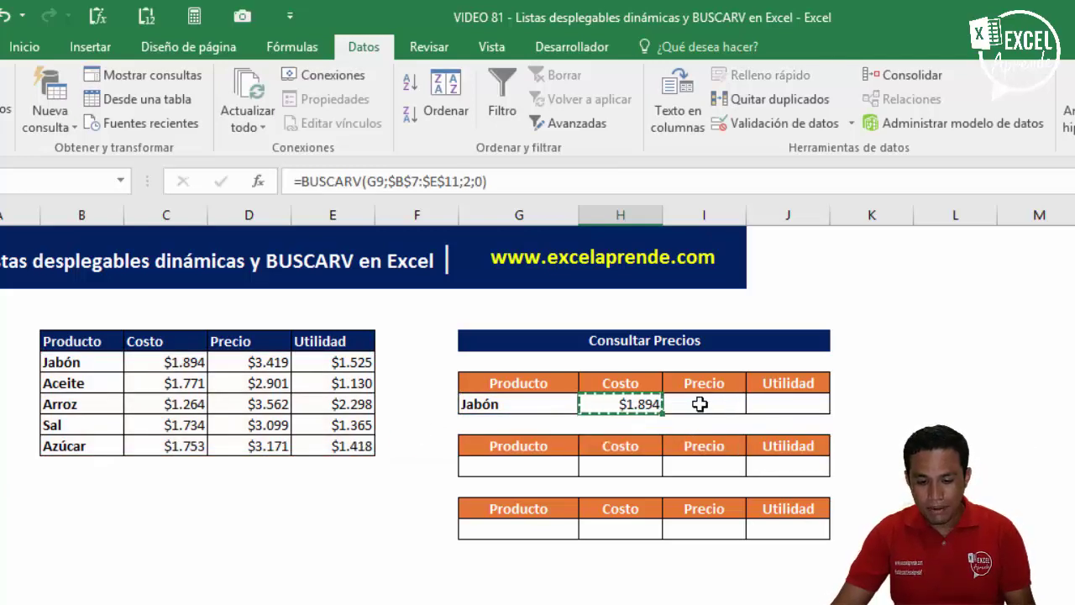
Anchor H9's lookup value as $G9 and paste the formula into Precio and Utilidad (I9:J9).
{"action": "double_click", "coordinate": [609, 403]}
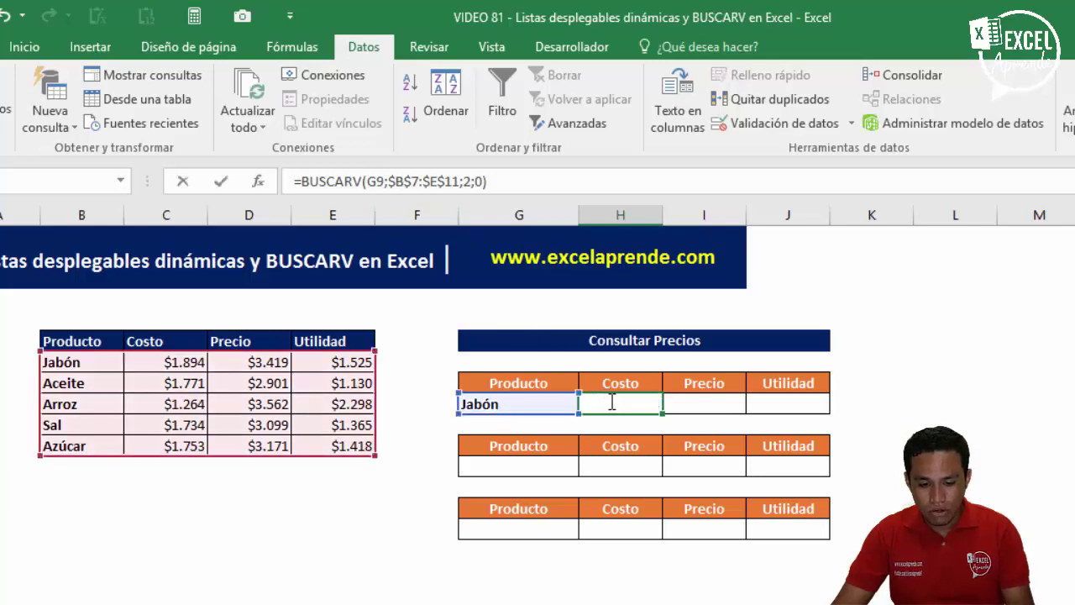
{"action": "left_click", "coordinate": [663, 404]}
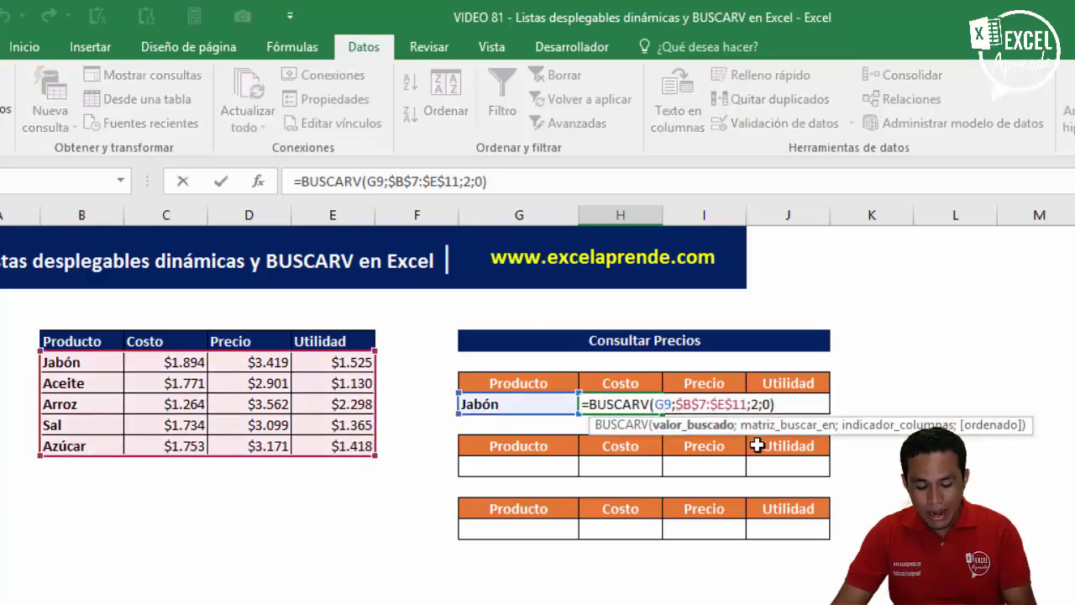
{"action": "key", "text": "F4"}
{"action": "key", "text": "F4"}
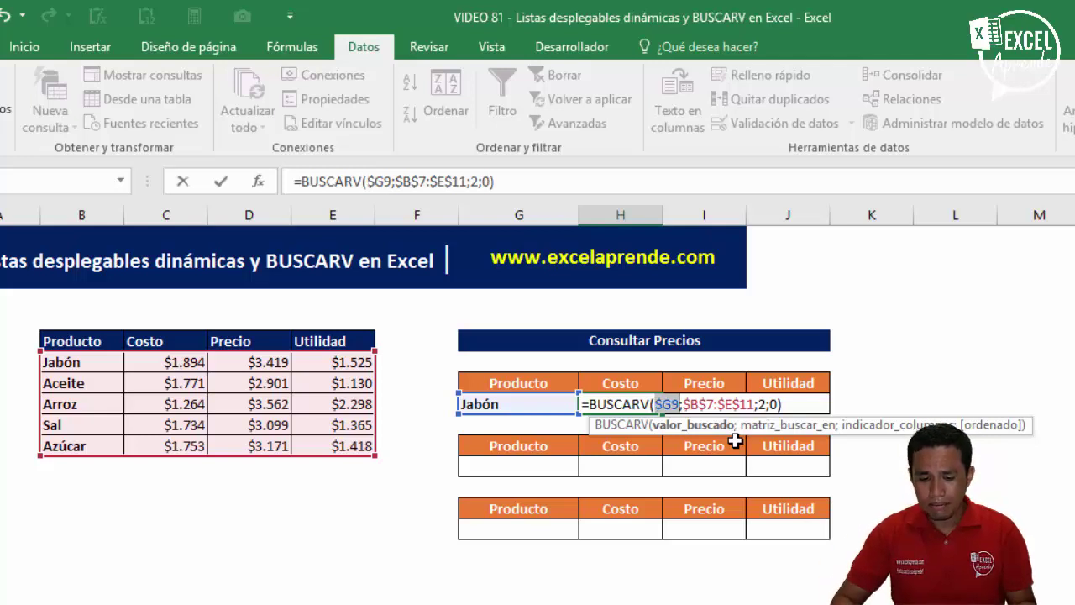
{"action": "key", "text": "ctrl+Return"}
{"action": "key", "text": "ctrl+c"}
{"action": "key", "text": "Right"}
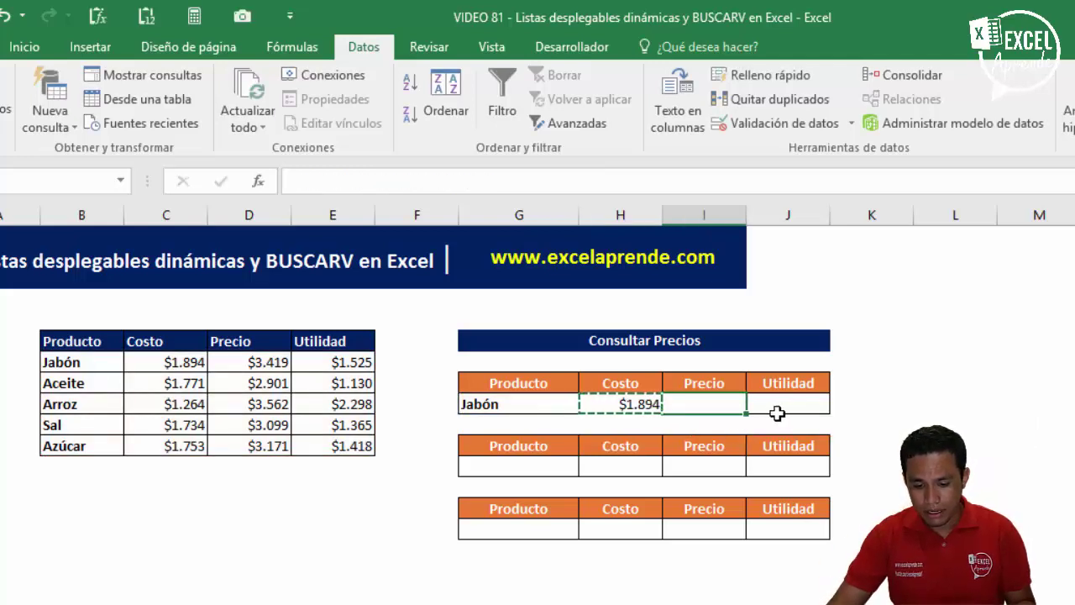
{"action": "left_click", "coordinate": [777, 413], "text": "shift"}
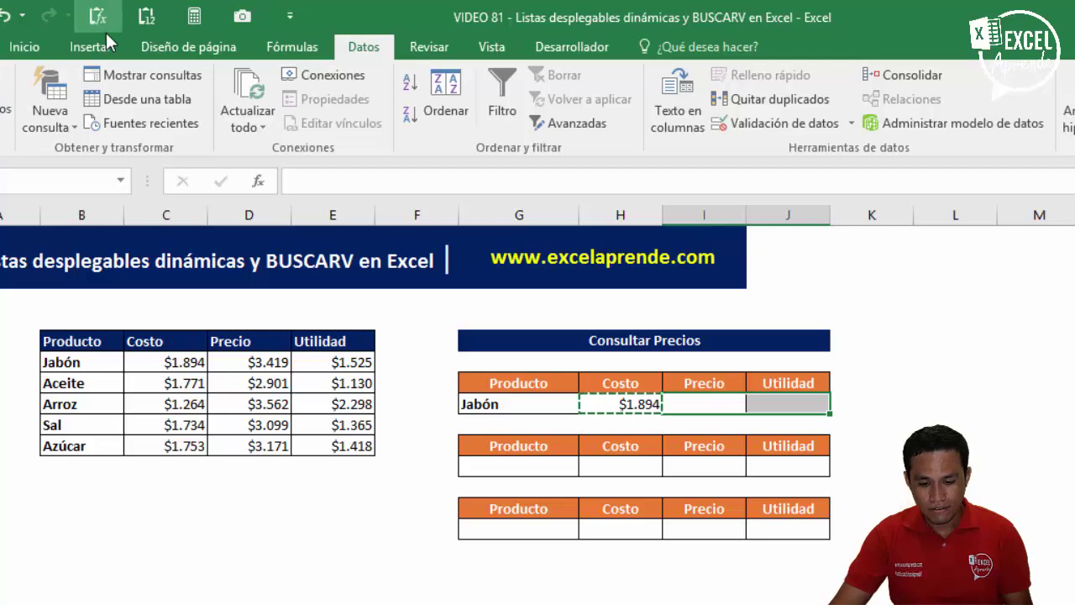
{"action": "key", "text": "ctrl+v"}
Change the Precio and Utilidad formulas' column index to 3 and 4, giving $3.419 and $1.525.
{"action": "double_click", "coordinate": [708, 402]}
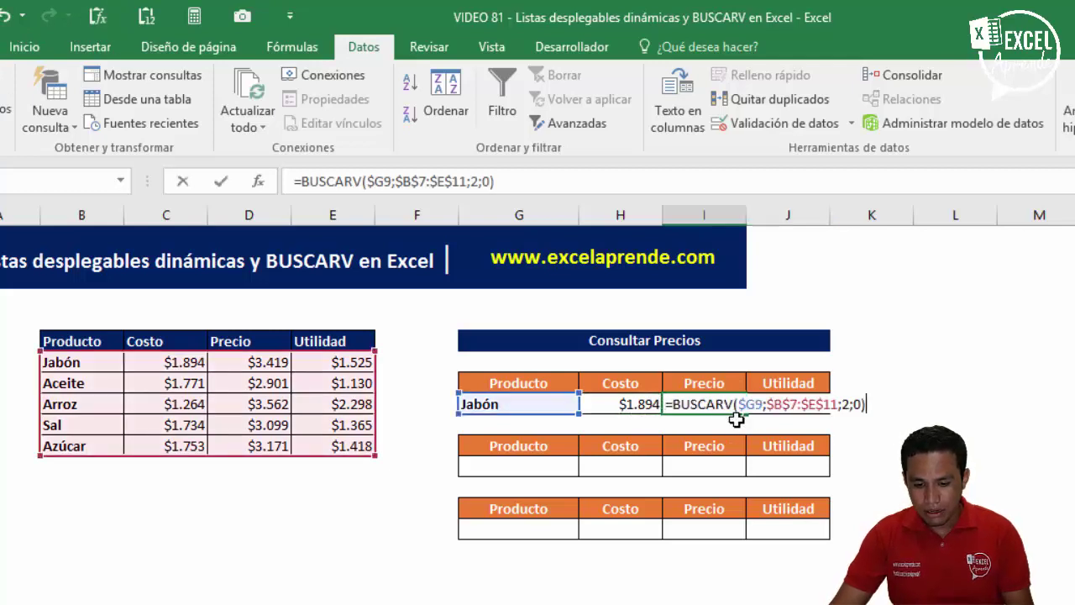
{"action": "double_click", "coordinate": [847, 404]}
{"action": "type", "text": "3"}
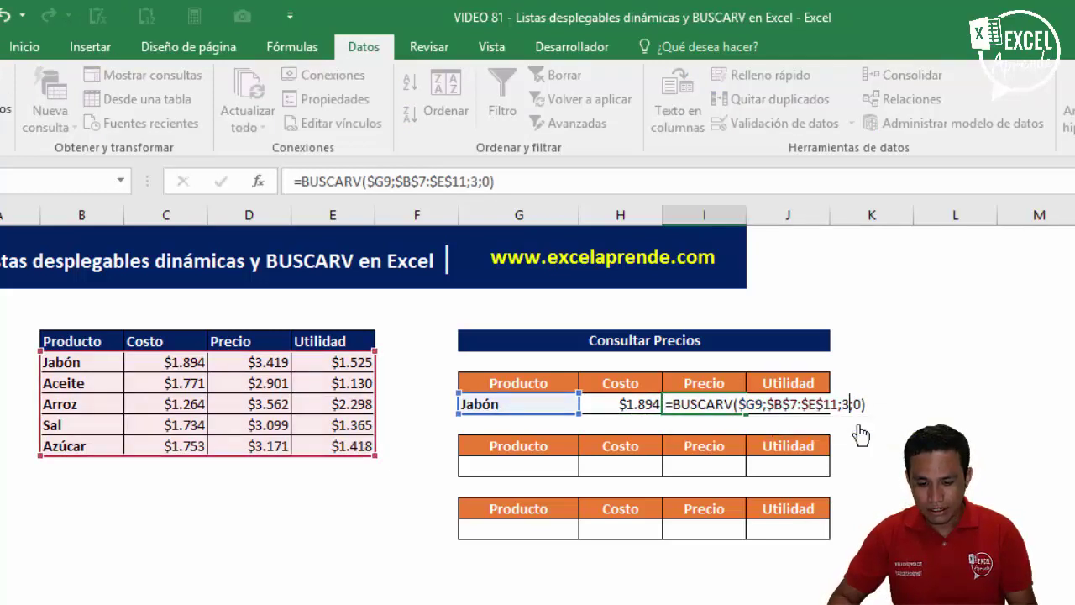
{"action": "key", "text": "ctrl+Return"}
{"action": "key", "text": "Right"}
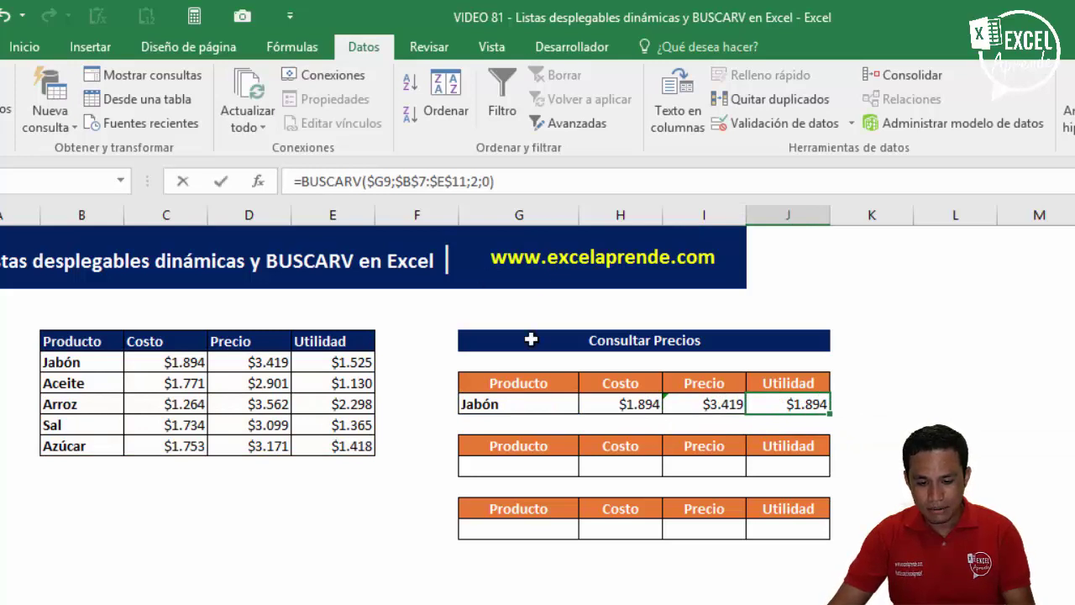
{"action": "key", "text": "F2"}
{"action": "double_click", "coordinate": [930, 404]}
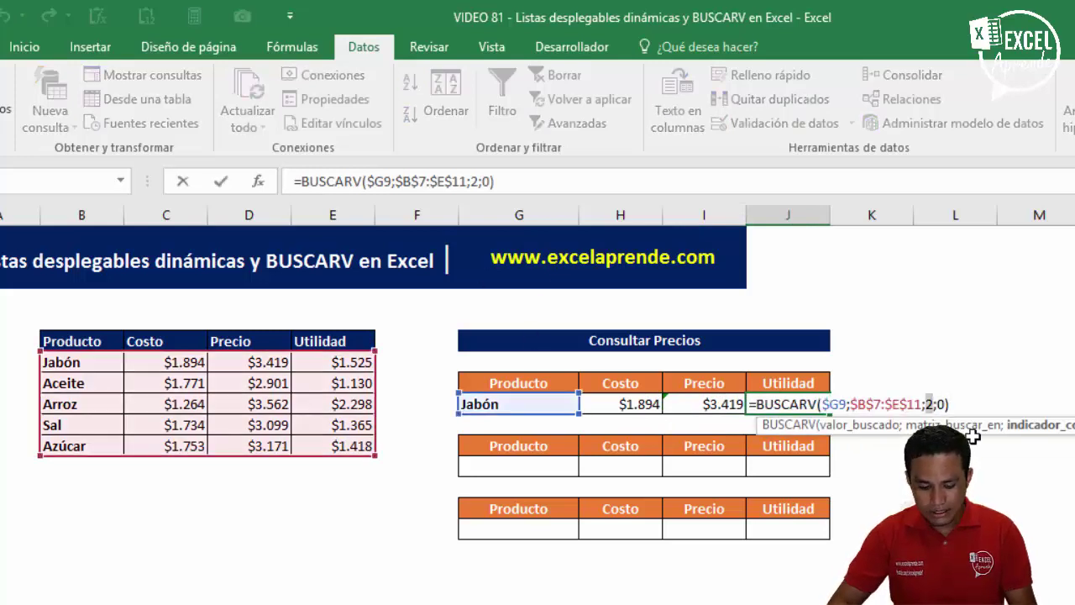
{"action": "type", "text": "4"}
{"action": "key", "text": "ctrl+Return"}
{"action": "key", "text": "Left"}
{"action": "key", "text": "Left"}
{"action": "key", "text": "Left"}
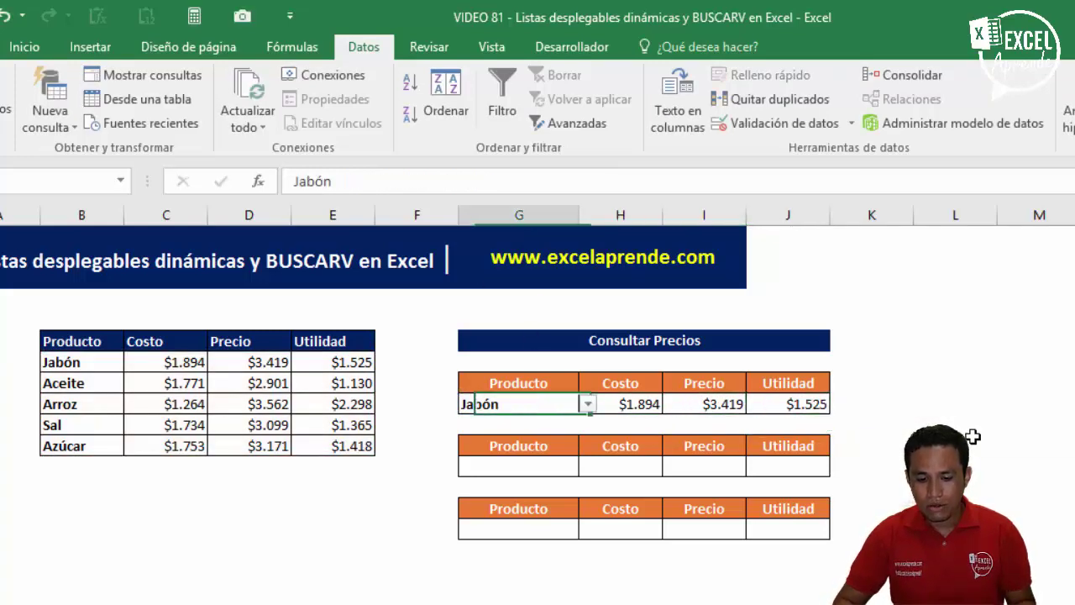
{"action": "key", "text": "Right"}
Choose Arroz in the Producto dropdown, then reopen the list to switch to Sal.
{"action": "key", "text": "Left"}
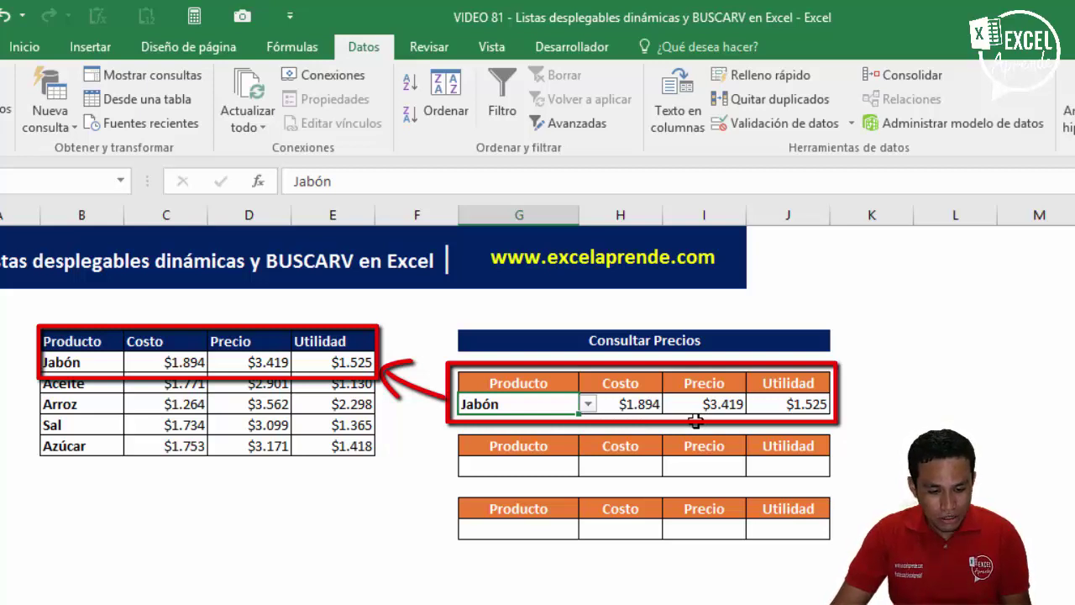
{"action": "left_click", "coordinate": [588, 404]}
{"action": "left_click", "coordinate": [561, 446]}
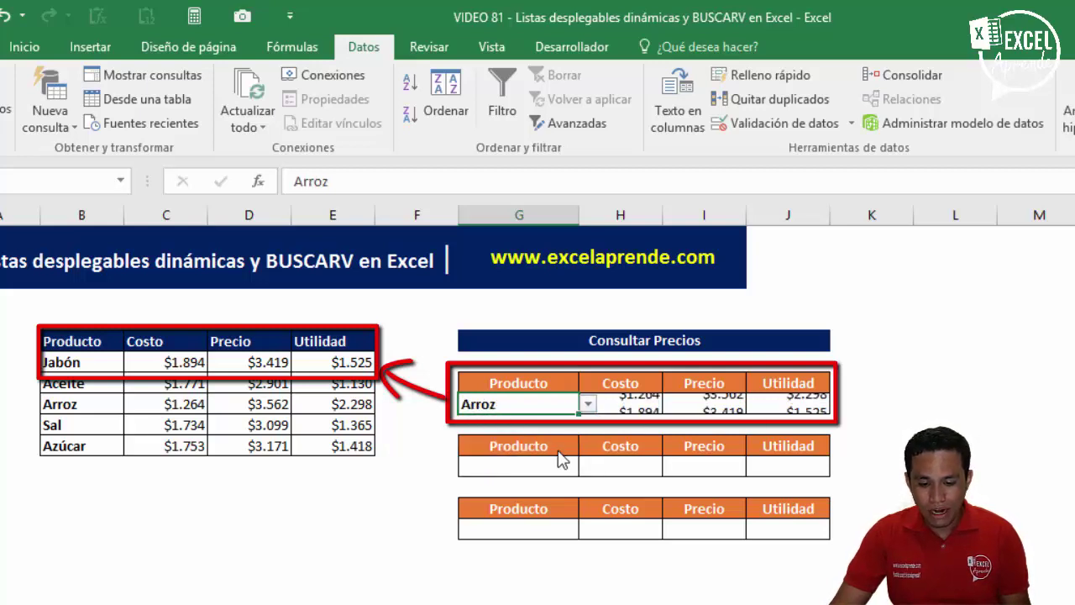
{"action": "left_click", "coordinate": [588, 403]}
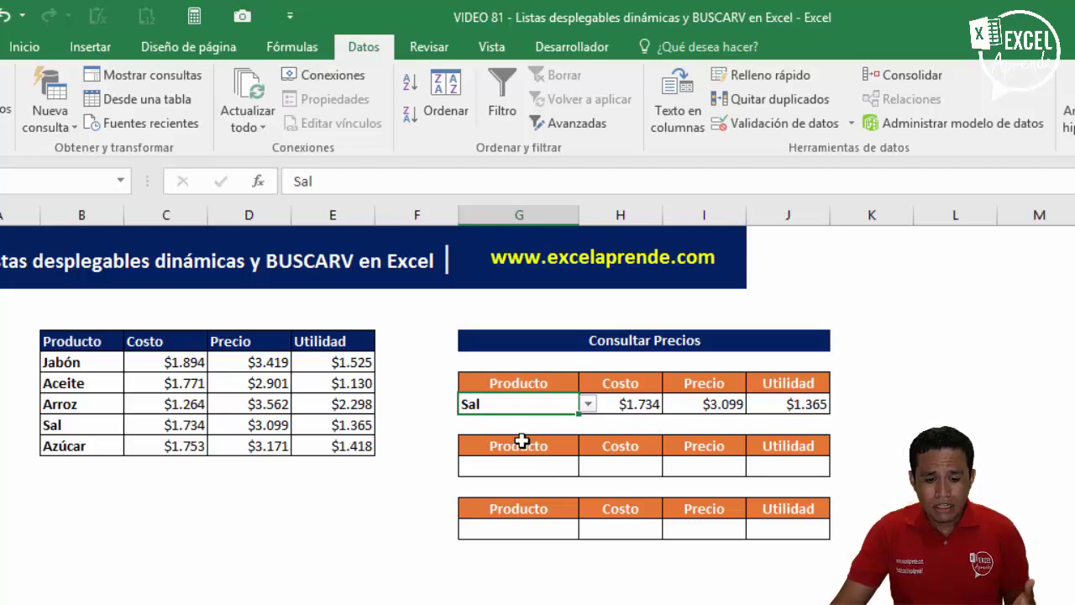
Paste the three lookup formulas, formulas only, into the second and third tables' Costo cells.
{"action": "left_click", "coordinate": [504, 460]}
{"action": "left_click_drag", "start_coordinate": [616, 404], "coordinate": [773, 403]}
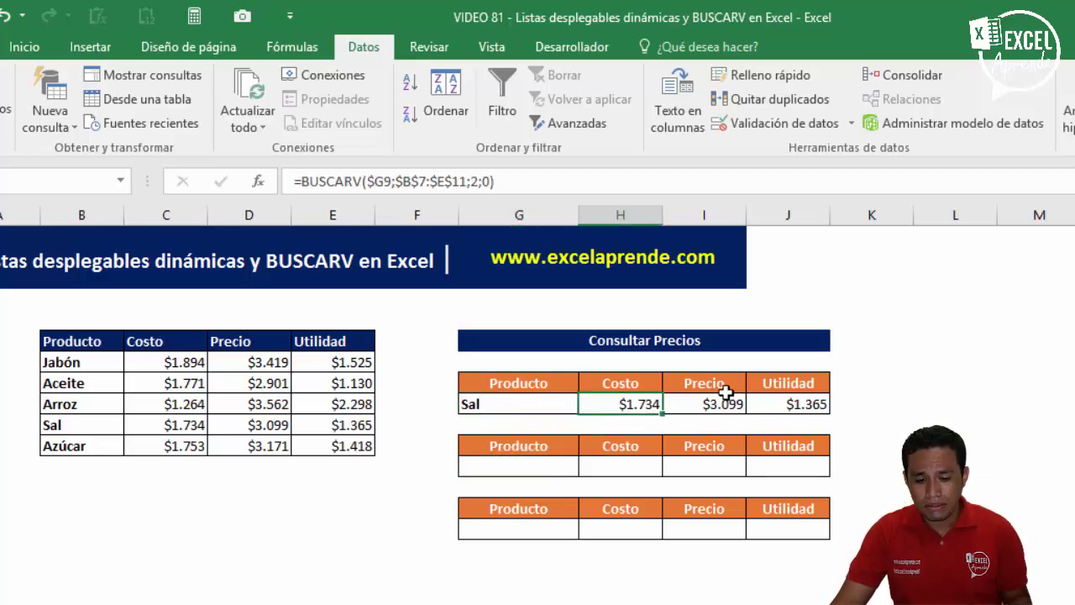
{"action": "key", "text": "ctrl+c"}
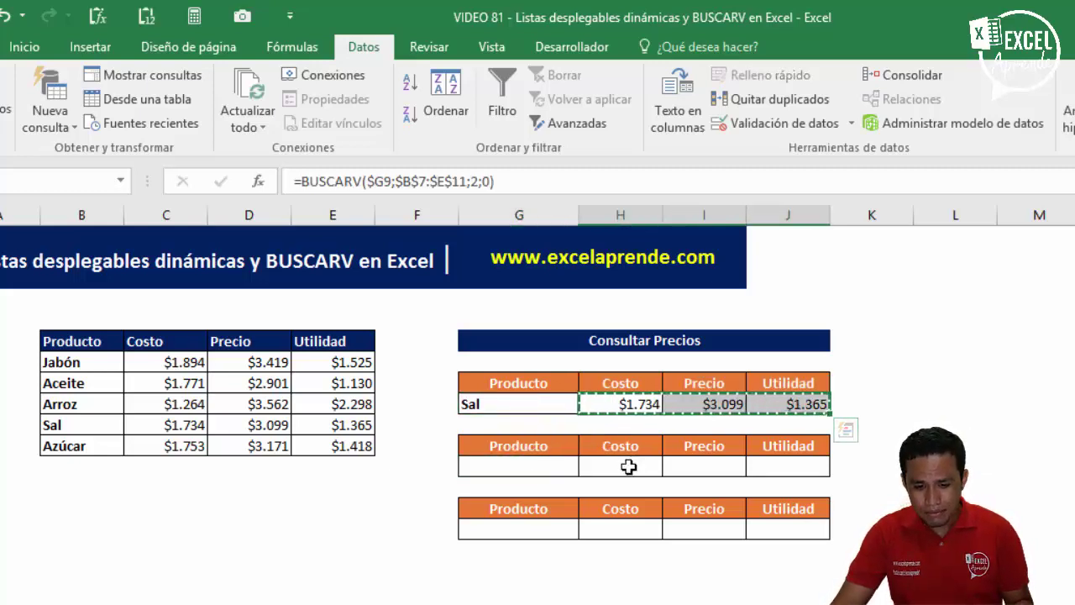
{"action": "left_click", "coordinate": [626, 464]}
{"action": "left_click", "coordinate": [607, 529], "text": "ctrl"}
{"action": "left_click", "coordinate": [99, 16]}
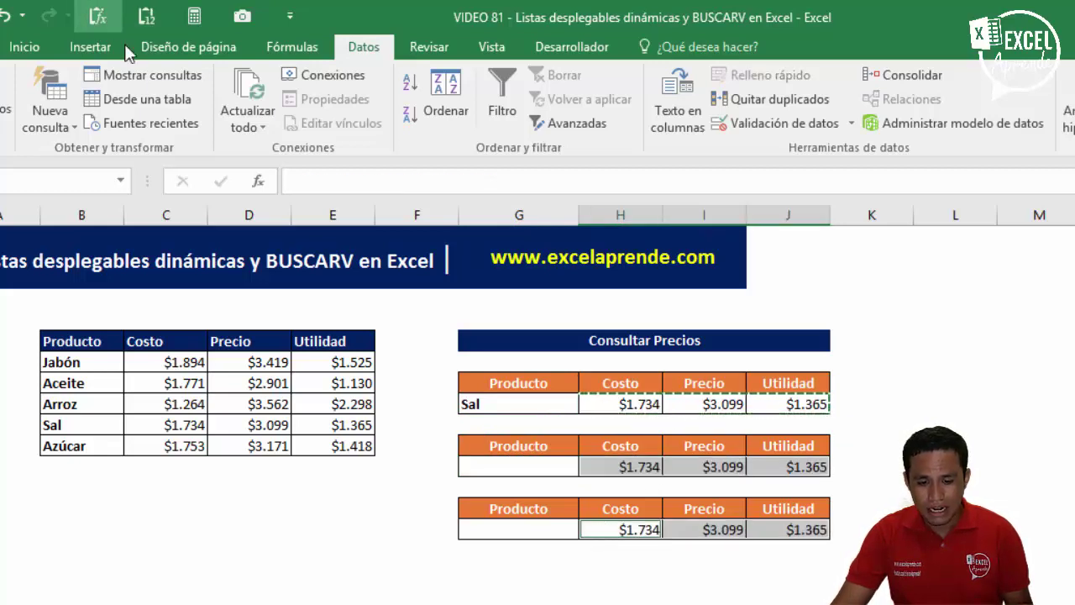
{"action": "left_click", "coordinate": [515, 468]}
{"action": "key", "text": "Escape"}
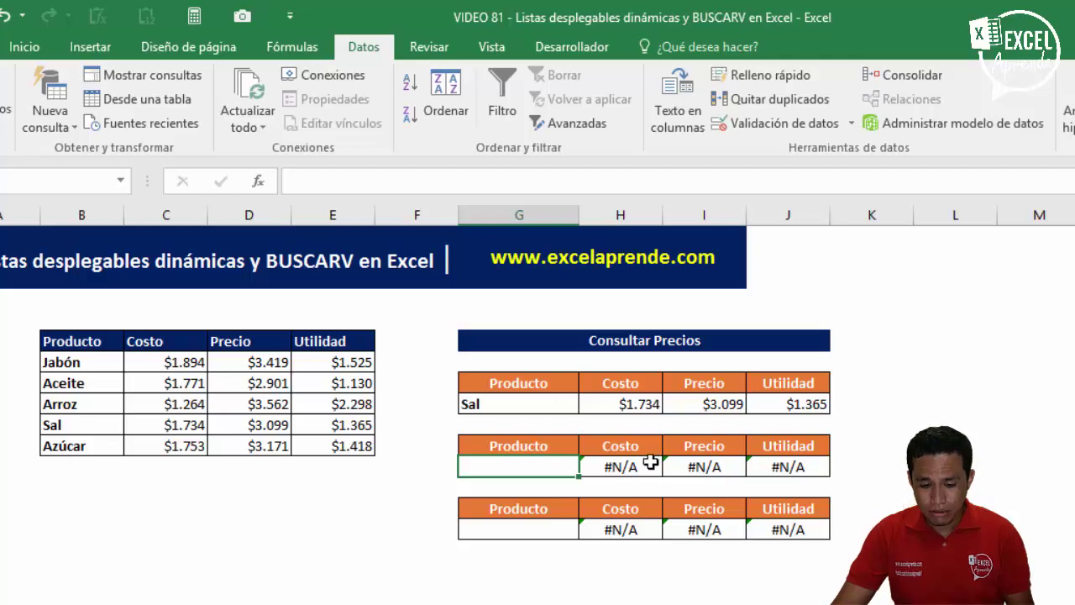
Compare the second table's #N/A Costo formula with the first table's, then open it for editing.
{"action": "left_click", "coordinate": [642, 465]}
{"action": "left_click", "coordinate": [638, 408]}
{"action": "left_click", "coordinate": [619, 467]}
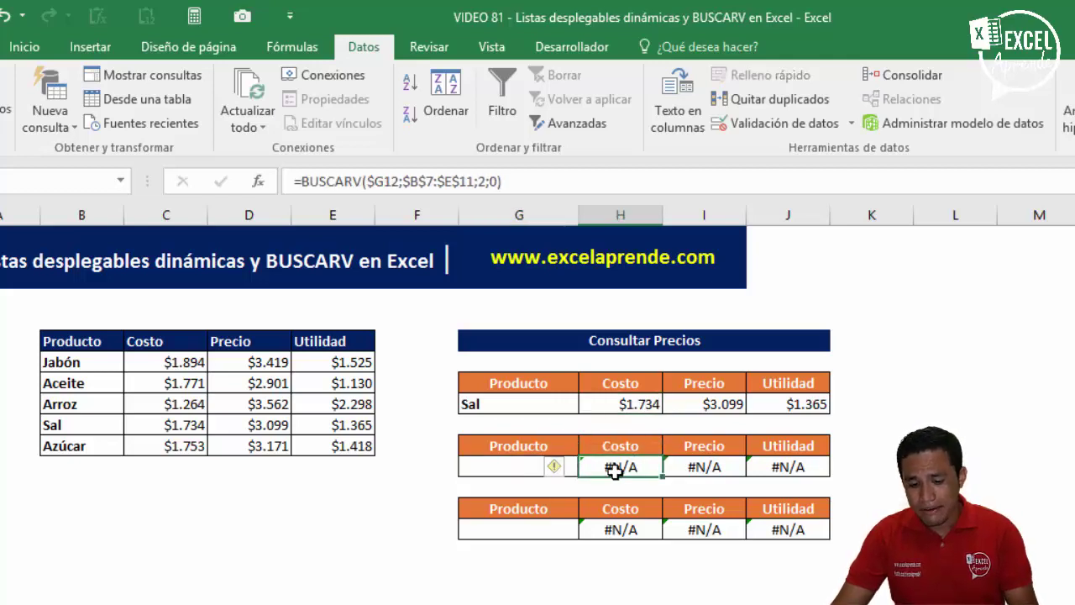
{"action": "left_click", "coordinate": [510, 464]}
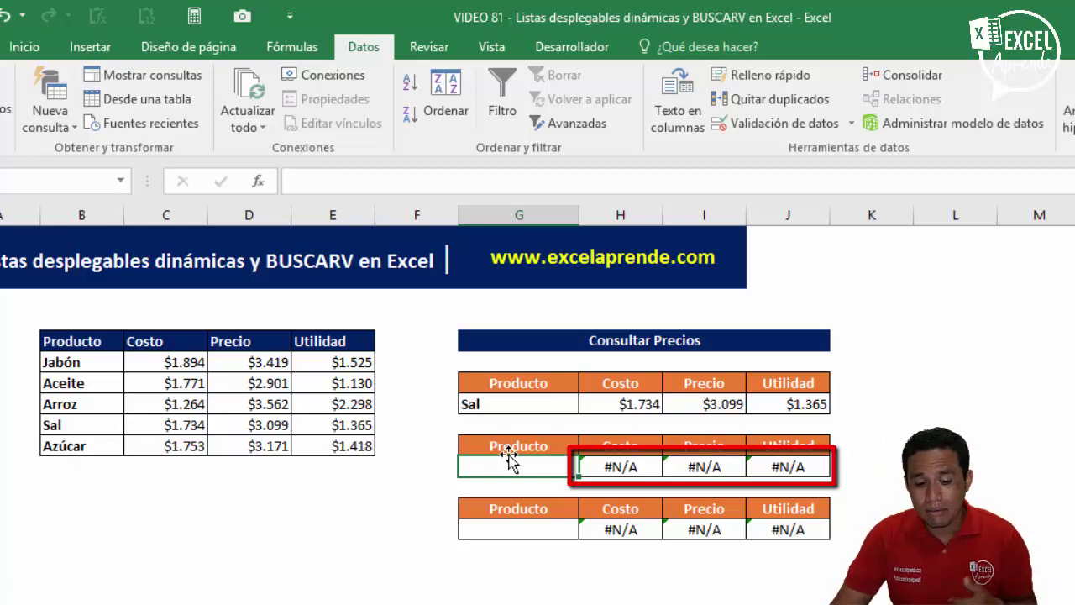
{"action": "left_click", "coordinate": [612, 467]}
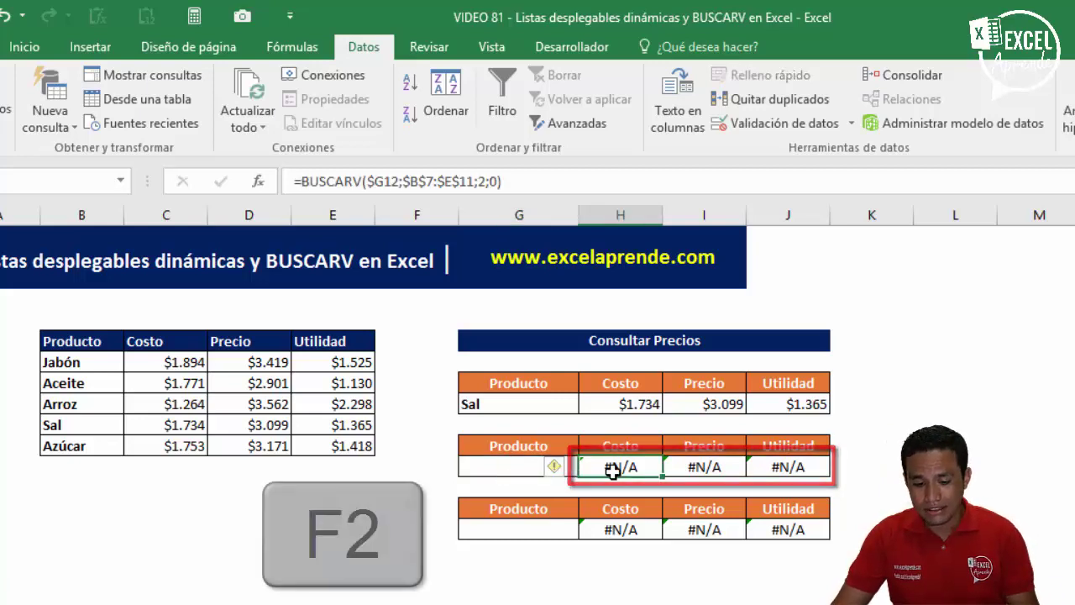
{"action": "key", "text": "F2"}
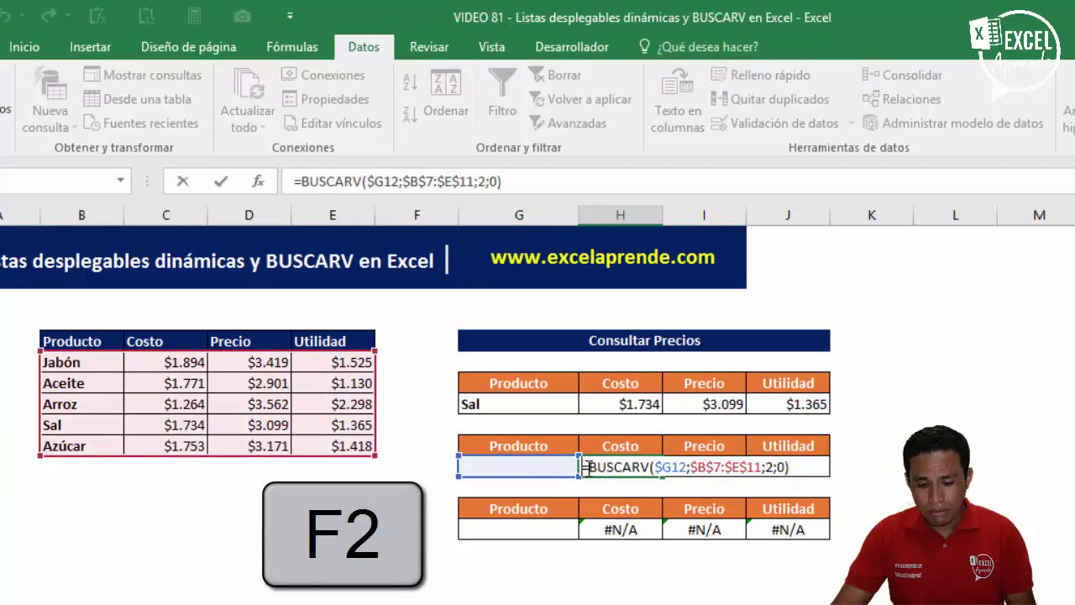
Wrap the second table's Costo lookup as SI.ERROR(BUSCARV(...);"") so it shows blank.
{"action": "type", "text": "SI.ERROR("}
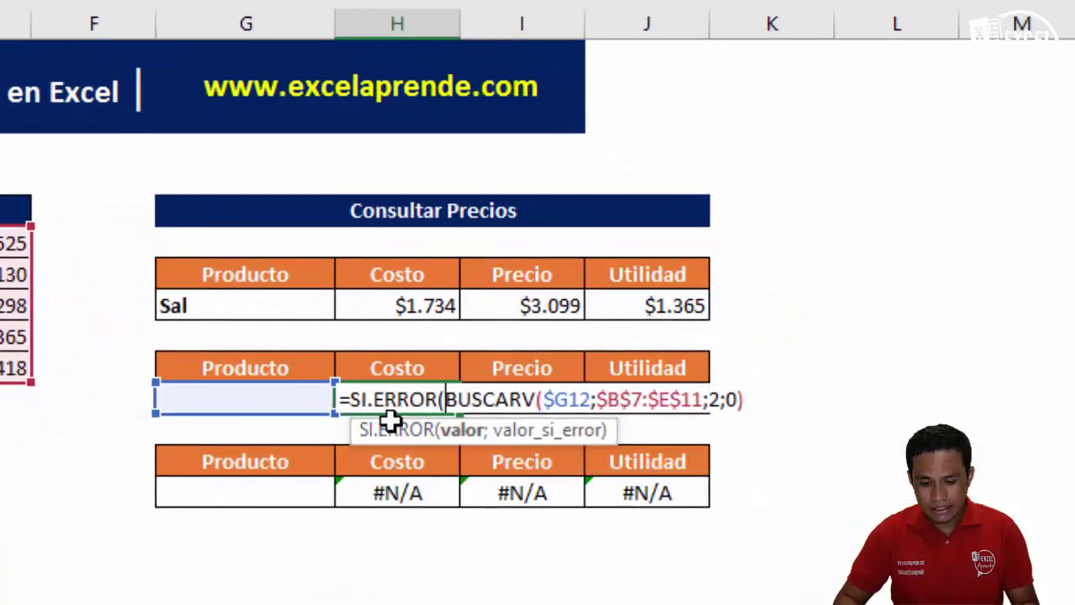
{"action": "key", "text": "End"}
{"action": "type", "text": ";"}
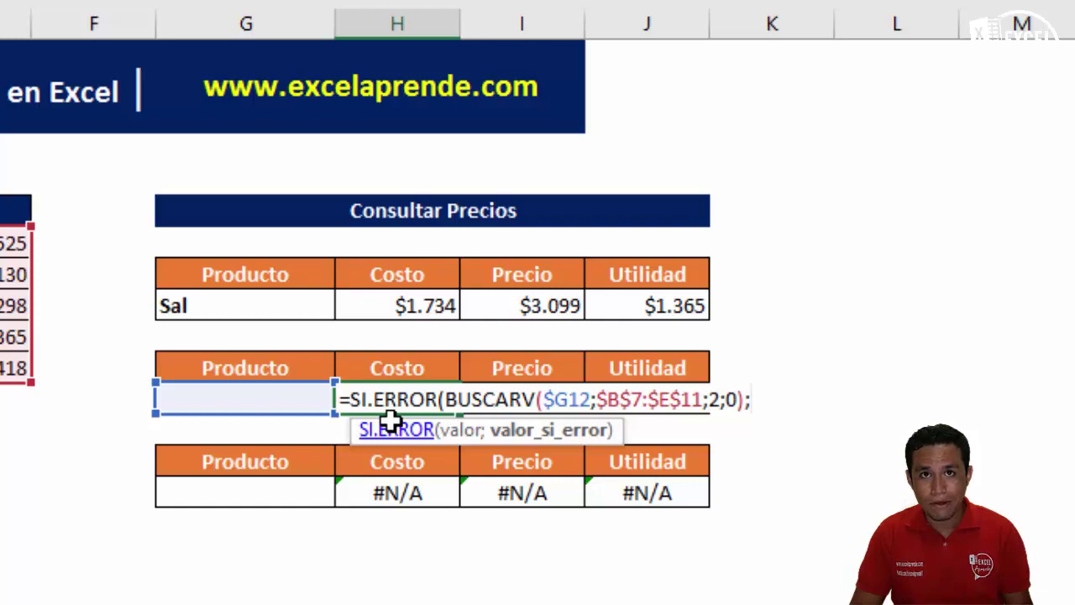
{"action": "type", "text": "\"\""}
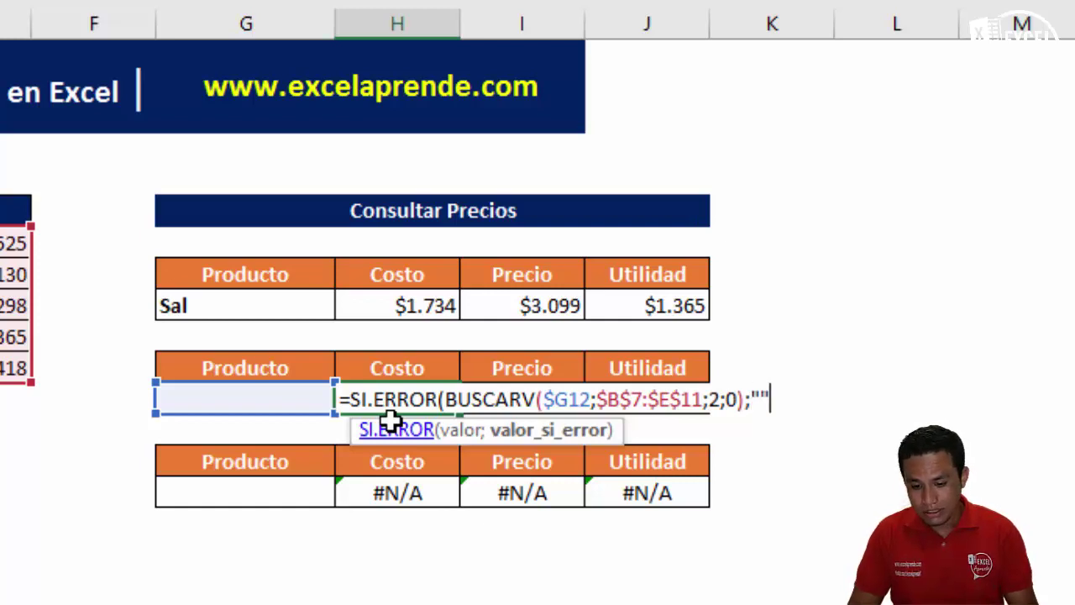
{"action": "key", "text": "Return"}
{"action": "key", "text": "Up"}
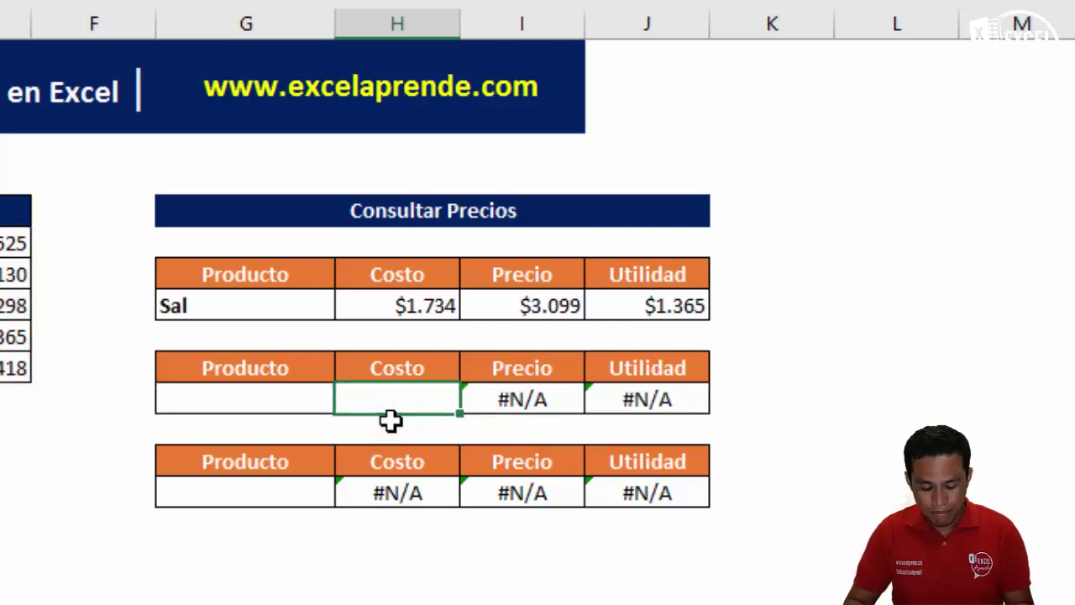
Wrap the second table's Precio lookup in SI.ERROR as well.
{"action": "key", "text": "Right"}
{"action": "key", "text": "F2"}
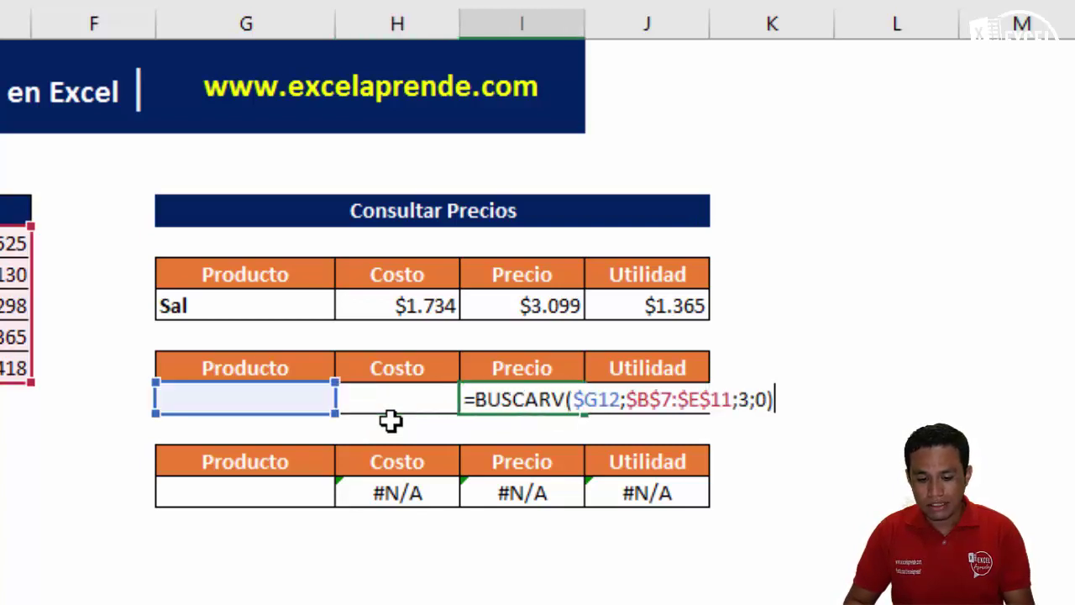
{"action": "key", "text": "Home"}
{"action": "key", "text": "Right"}
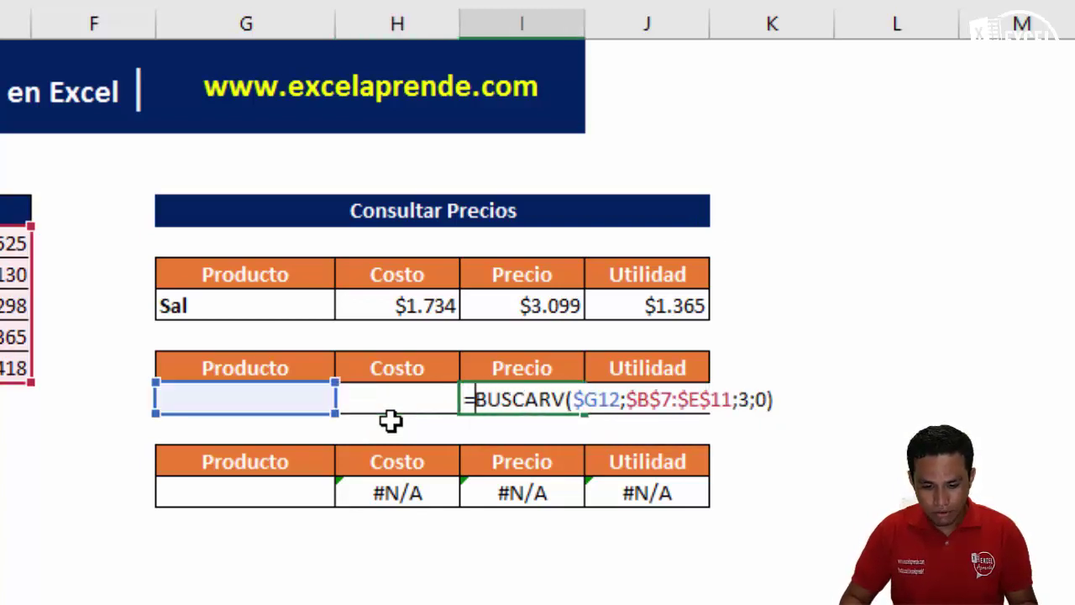
{"action": "type", "text": "si"}
{"action": "key", "text": "Down"}
{"action": "key", "text": "Tab"}
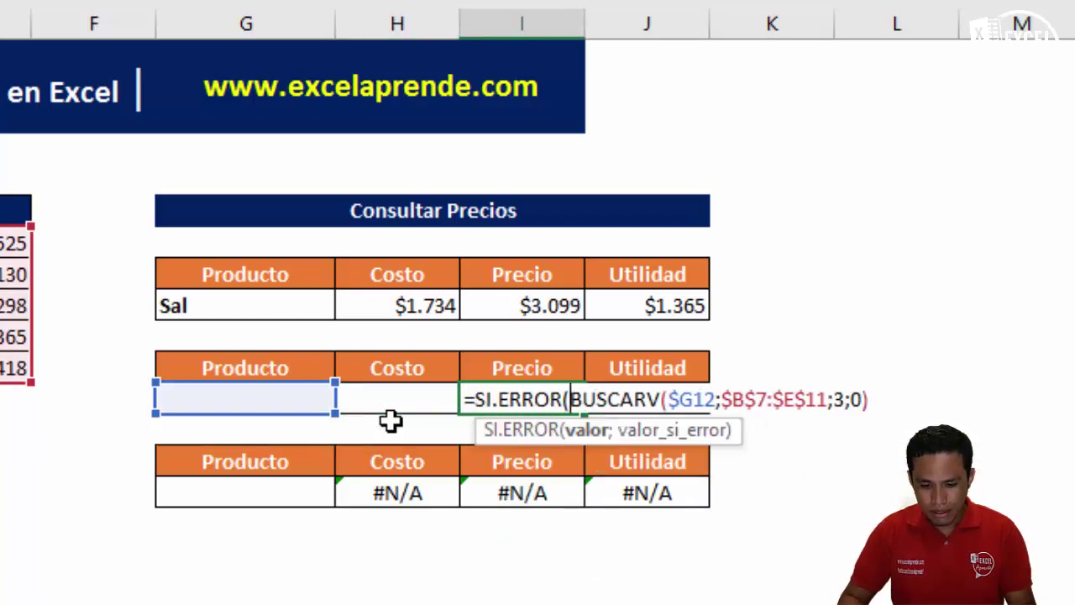
{"action": "type", "text": ";0"}
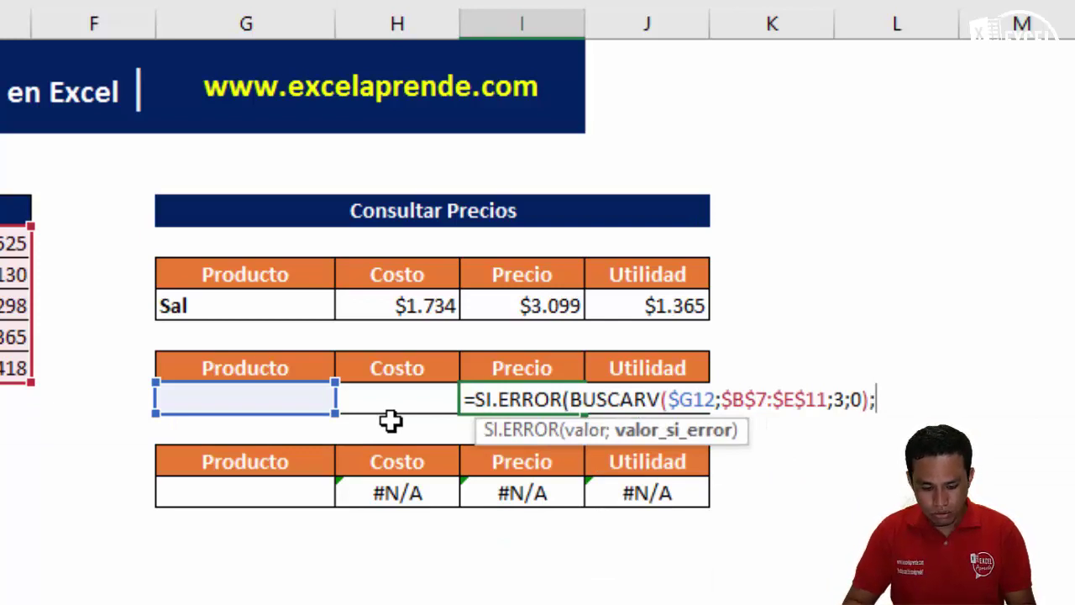
{"action": "type", "text": ")"}
{"action": "key", "text": "Return"}
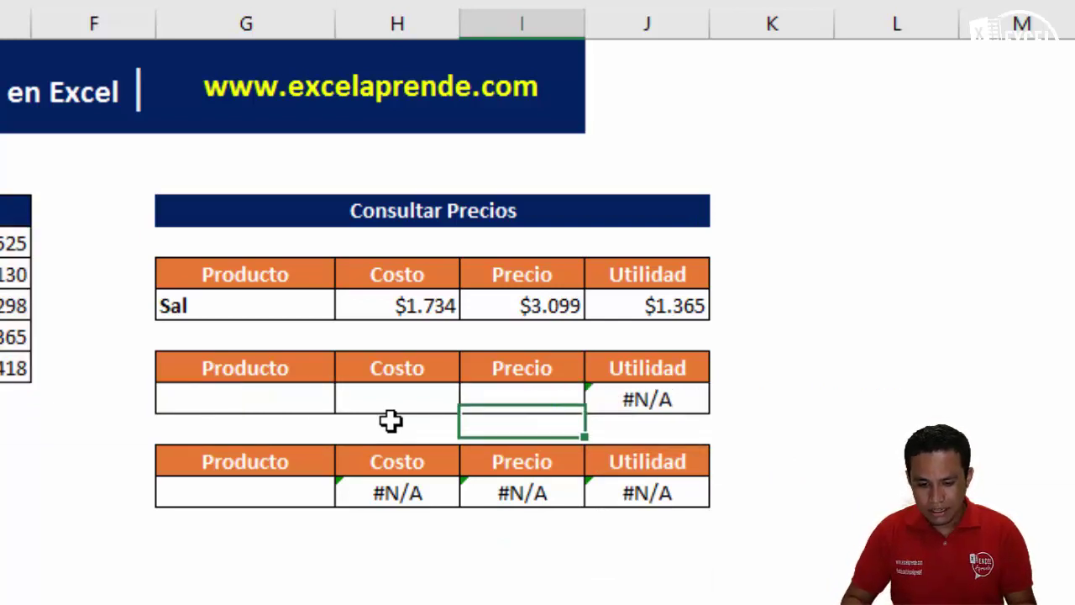
{"action": "key", "text": "Up"}
Wrap the Utilidad lookup in SI.ERROR with "" fallback and select Costo through Utilidad.
{"action": "key", "text": "Right"}
{"action": "key", "text": "F2"}
{"action": "key", "text": "Left"}
{"action": "key", "text": "Home"}
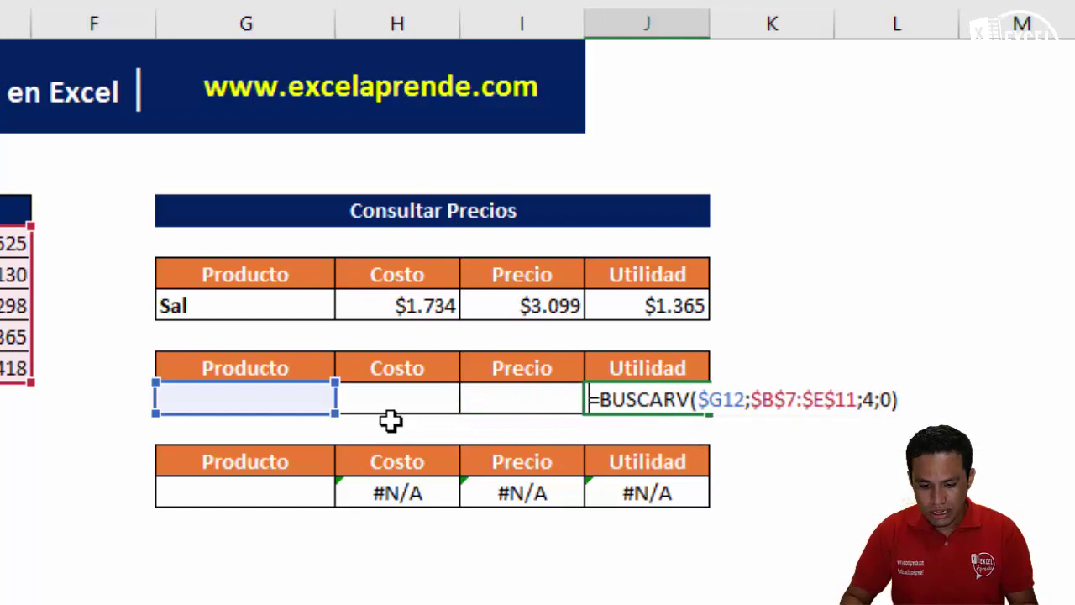
{"action": "type", "text": "si"}
{"action": "key", "text": "Down"}
{"action": "key", "text": "Tab"}
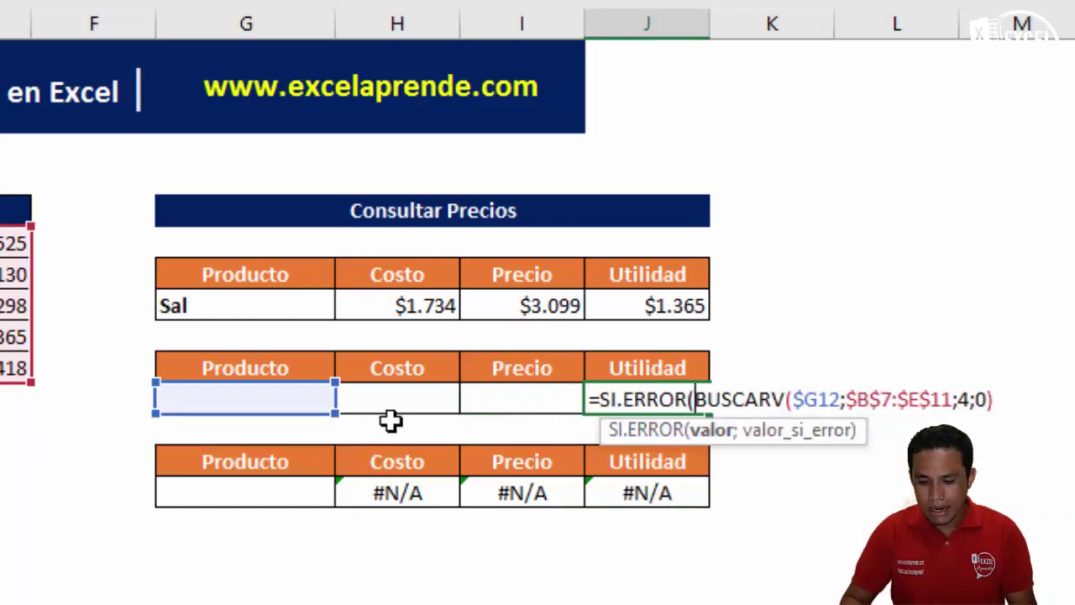
{"action": "key", "text": "End"}
{"action": "type", "text": ";"}
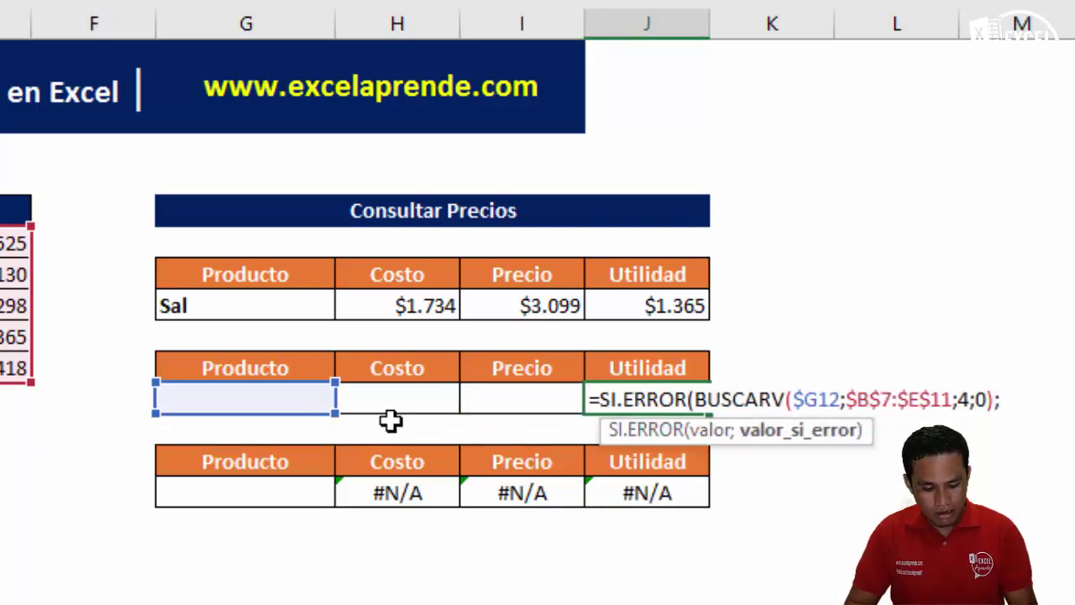
{"action": "type", "text": "\"\")"}
{"action": "key", "text": "ctrl+Return"}
{"action": "key", "text": "Left"}
{"action": "key", "text": "Left"}
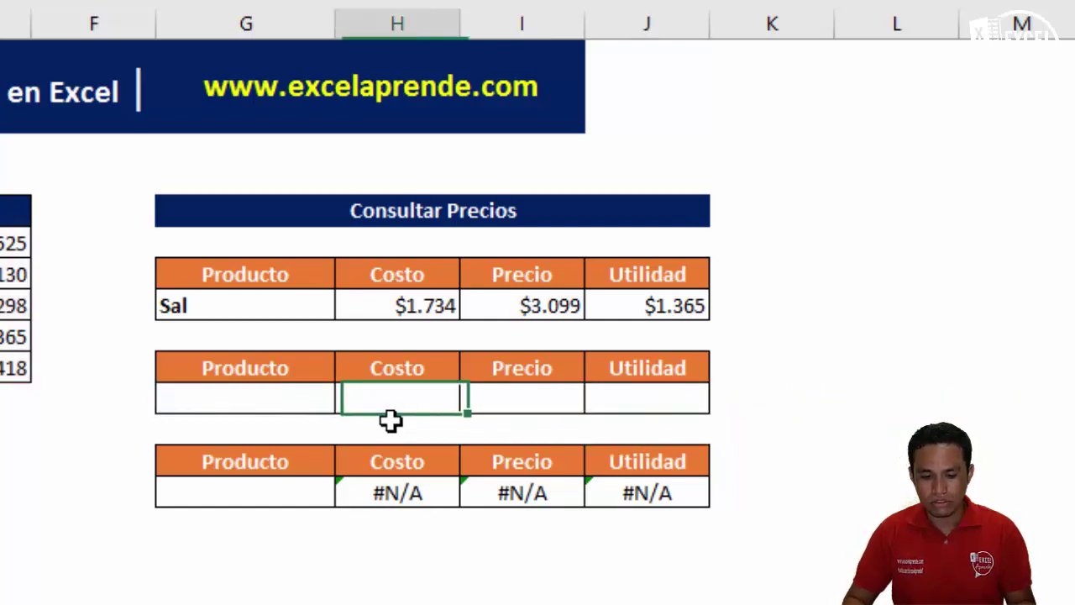
{"action": "key", "text": "shift+Right"}
{"action": "key", "text": "shift+Right"}
Copy the second table's SI.ERROR formulas into the third table's Costo, Precio and Utilidad cells.
{"action": "key", "text": "ctrl+c"}
{"action": "left_click", "coordinate": [411, 493]}
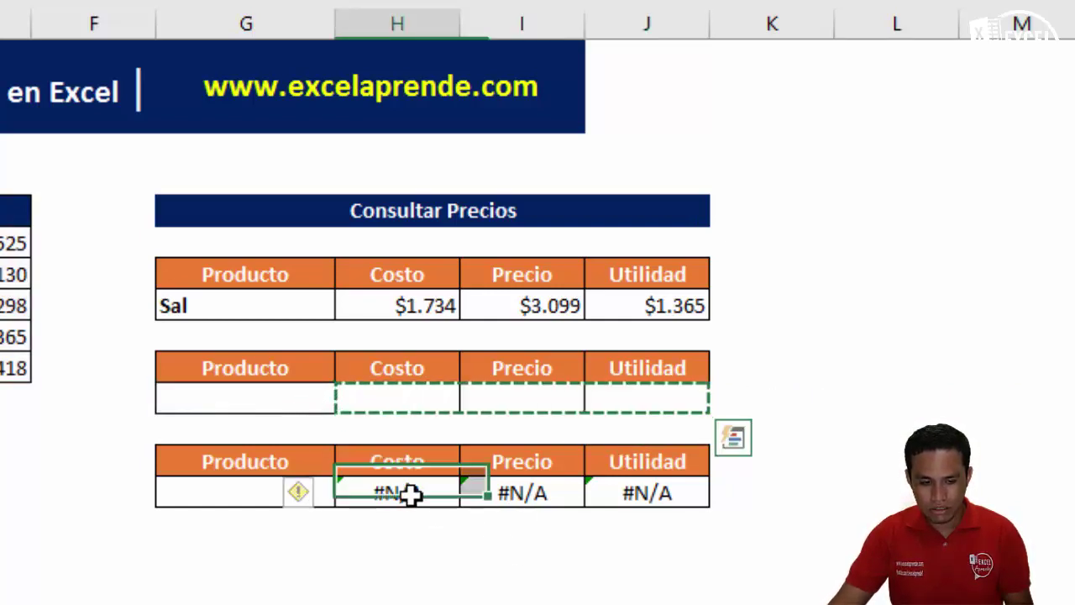
{"action": "key", "text": "ctrl+v"}
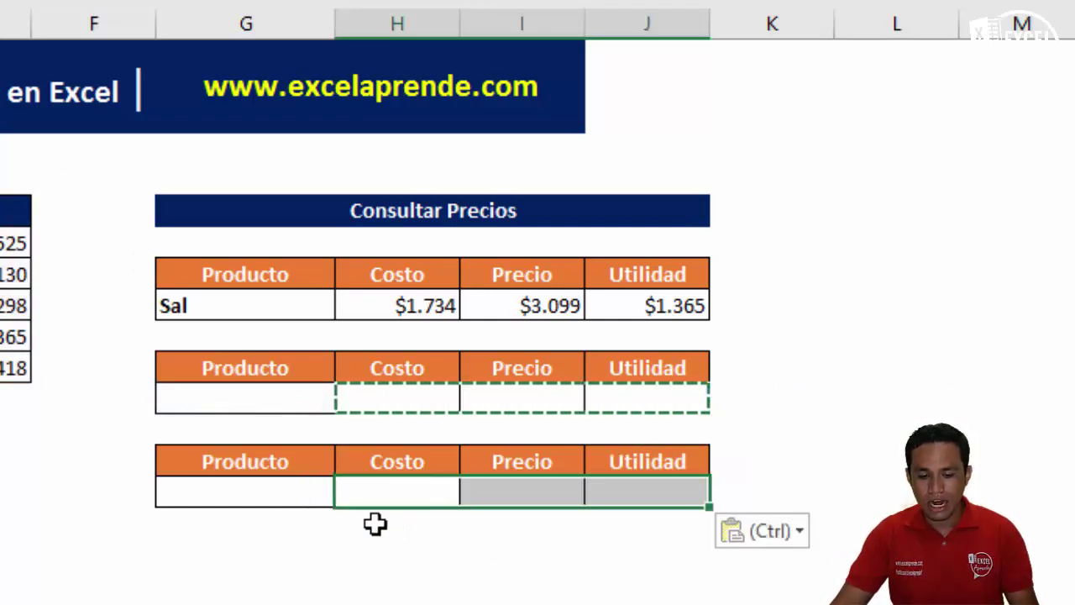
{"action": "left_click", "coordinate": [378, 501]}
{"action": "key", "text": "Escape"}
{"action": "left_click", "coordinate": [233, 402]}
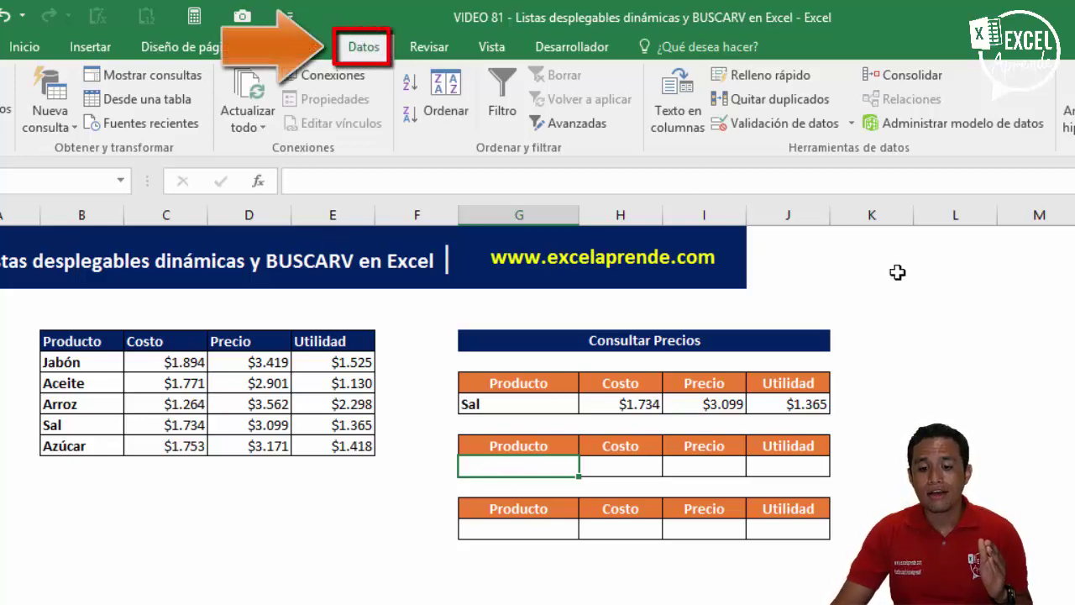
Set the second table's Producto validation to Lista and begin its Origen with =desref(.
{"action": "left_click", "coordinate": [786, 124]}
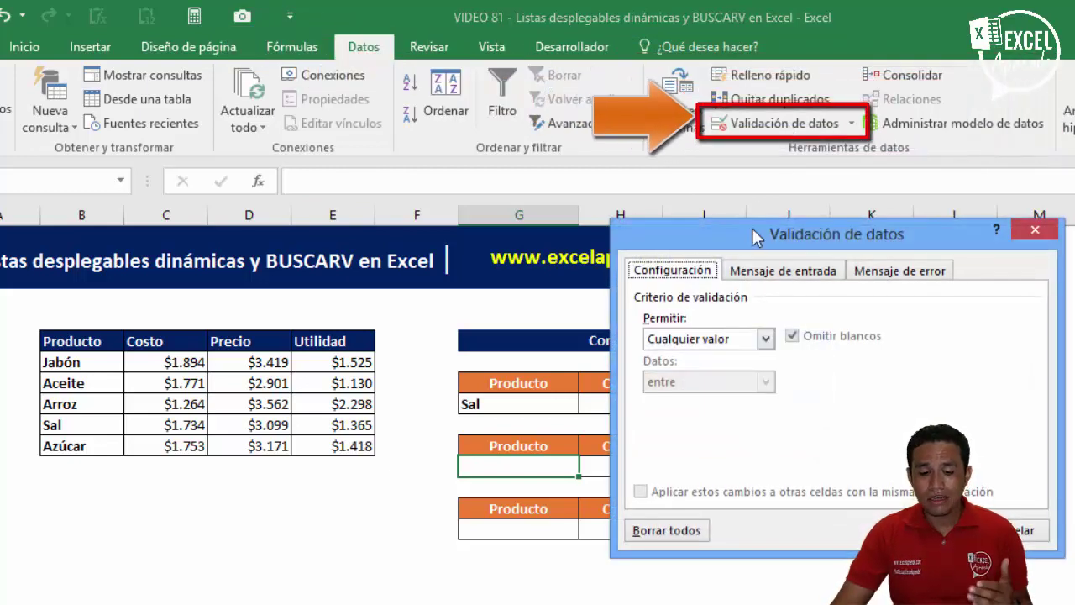
{"action": "left_click", "coordinate": [762, 340]}
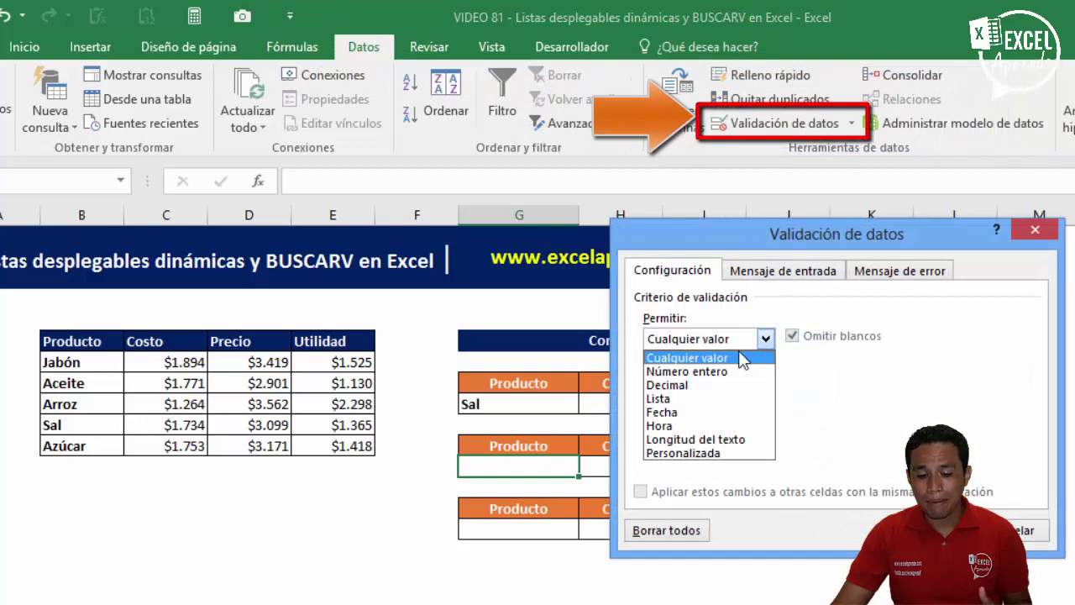
{"action": "left_click", "coordinate": [688, 398]}
{"action": "left_click", "coordinate": [690, 423]}
{"action": "type", "text": "=desref("}
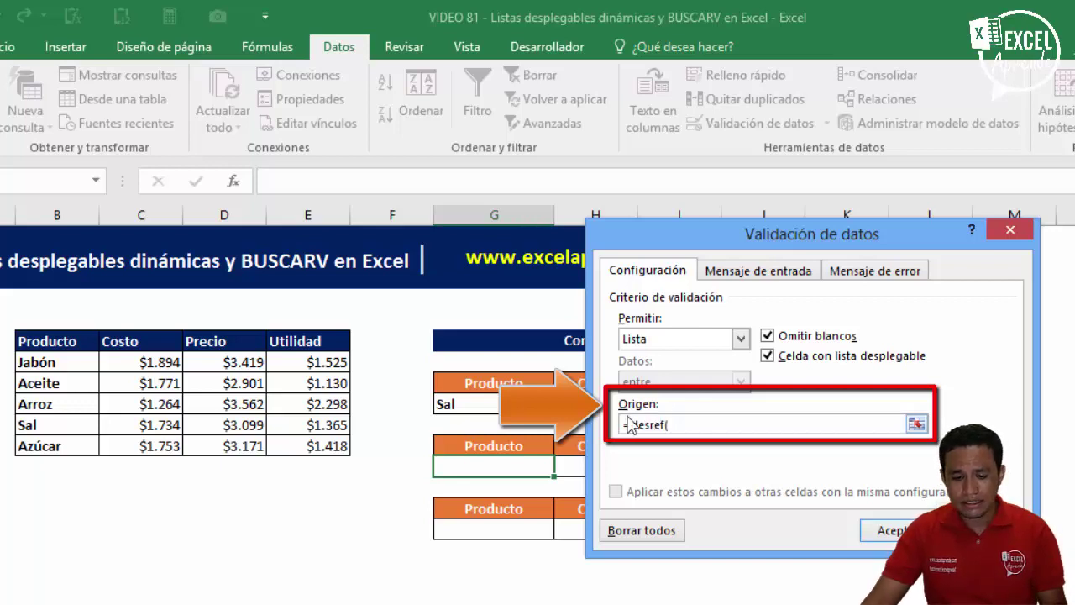
Build the Origen as =desref($B$7;0;0;contara($B$7:$B$200)) so the list grows with column B.
{"action": "left_click", "coordinate": [46, 360]}
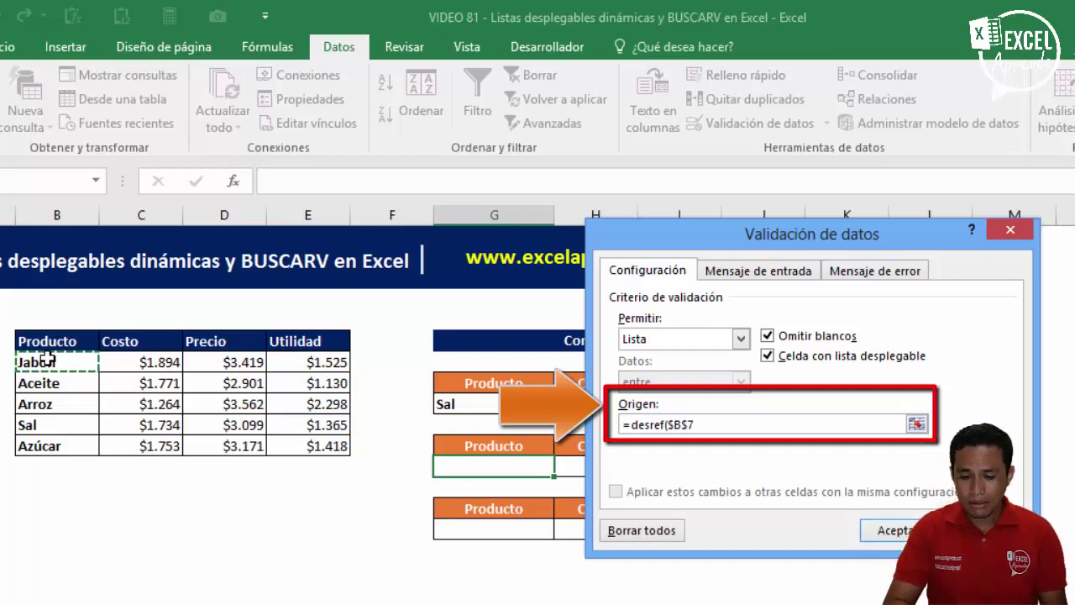
{"action": "type", "text": ";0;0"}
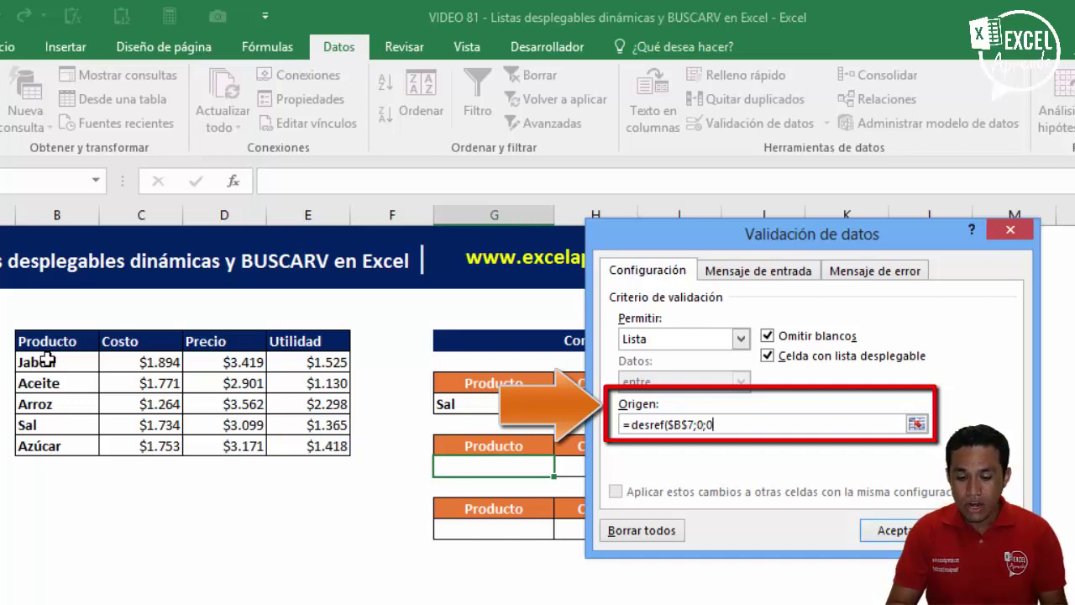
{"action": "type", "text": ";cont"}
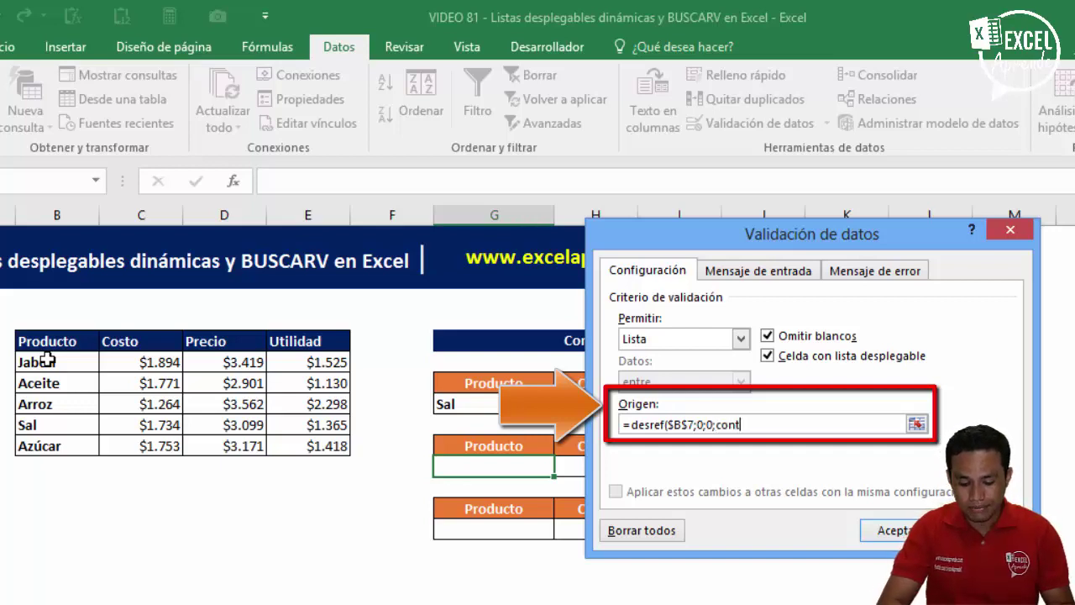
{"action": "type", "text": "("}
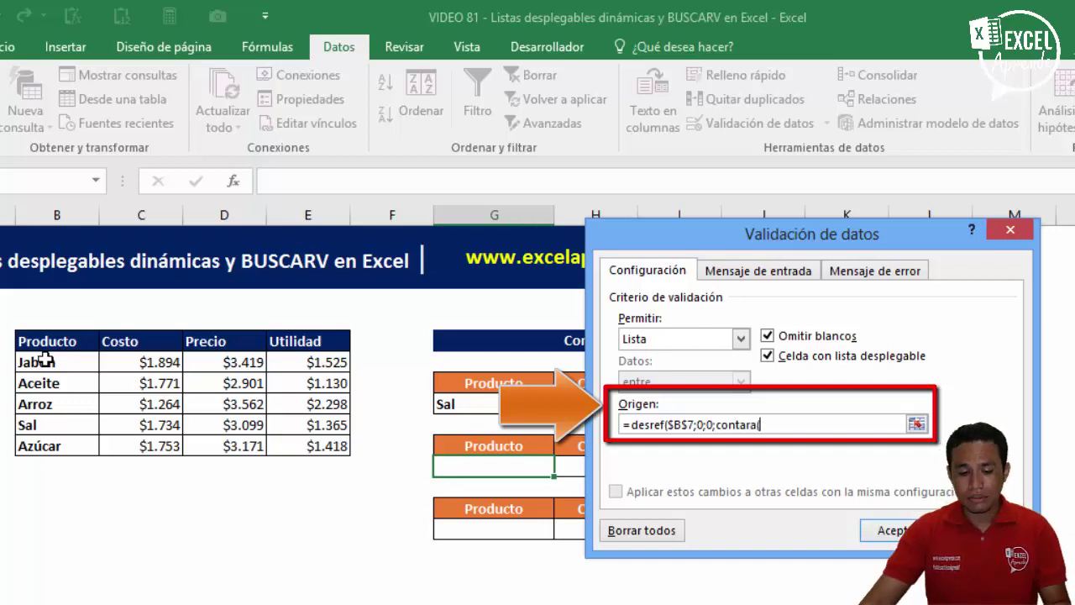
{"action": "left_click_drag", "start_coordinate": [37, 361], "coordinate": [52, 599]}
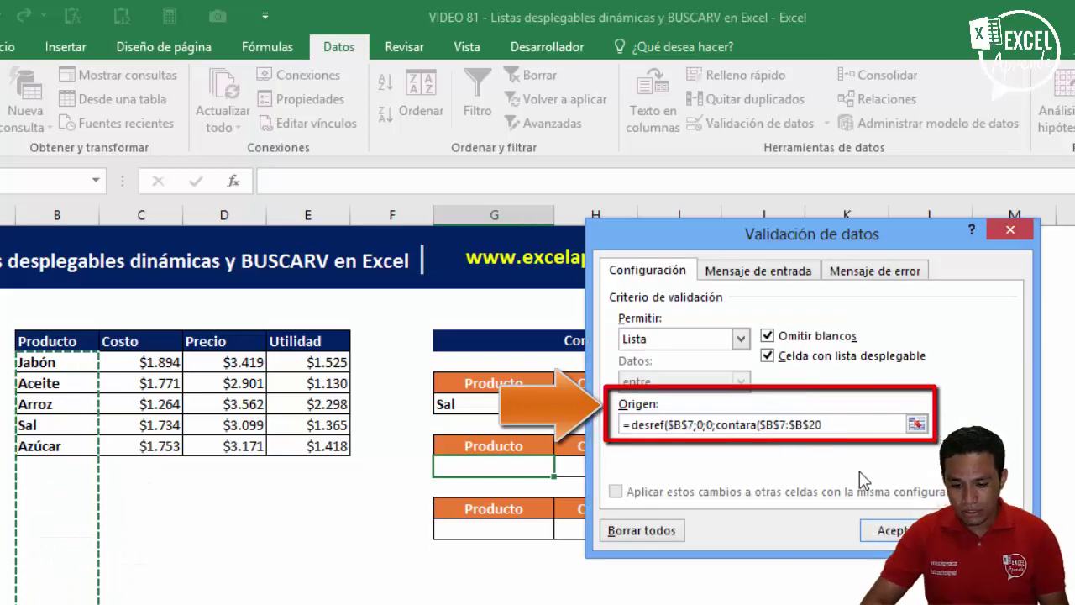
{"action": "type", "text": "0"}
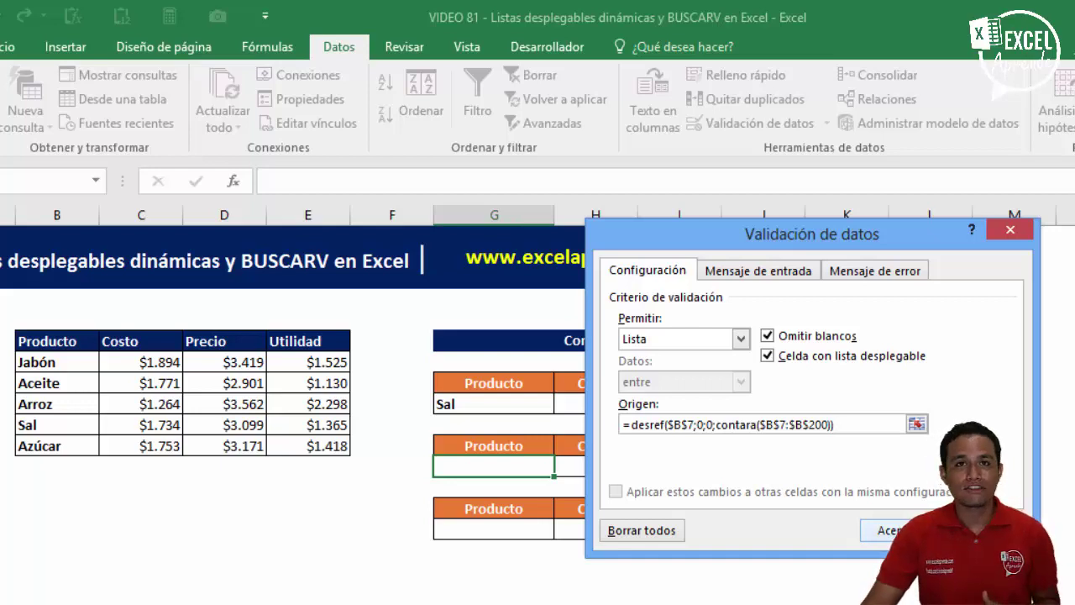
Confirm the dynamic product list validation and test the new dropdowns, keeping Sal.
{"action": "left_click", "coordinate": [877, 530]}
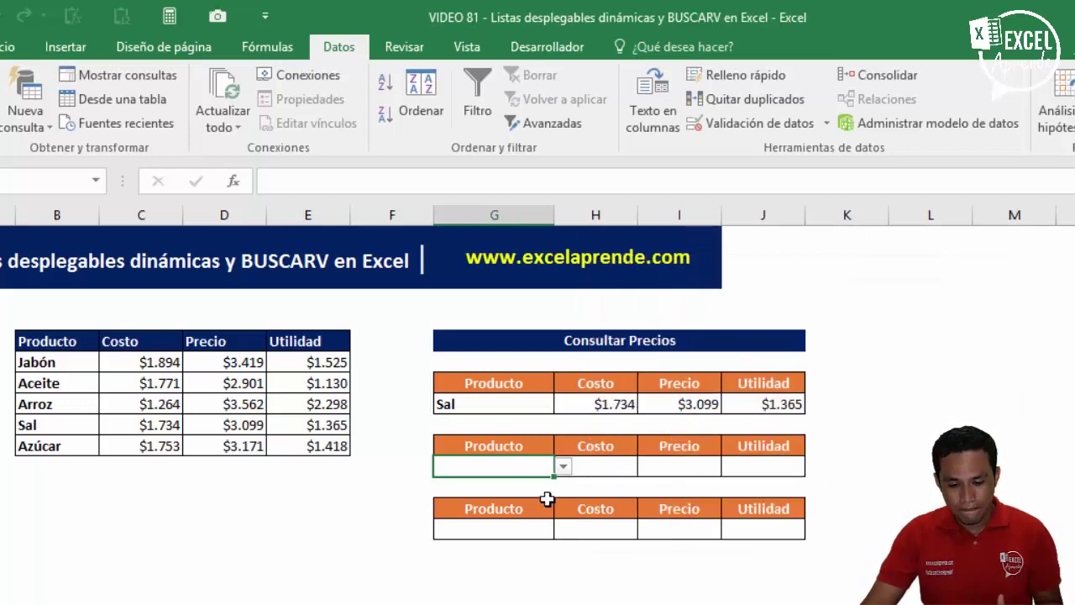
{"action": "left_click", "coordinate": [563, 469]}
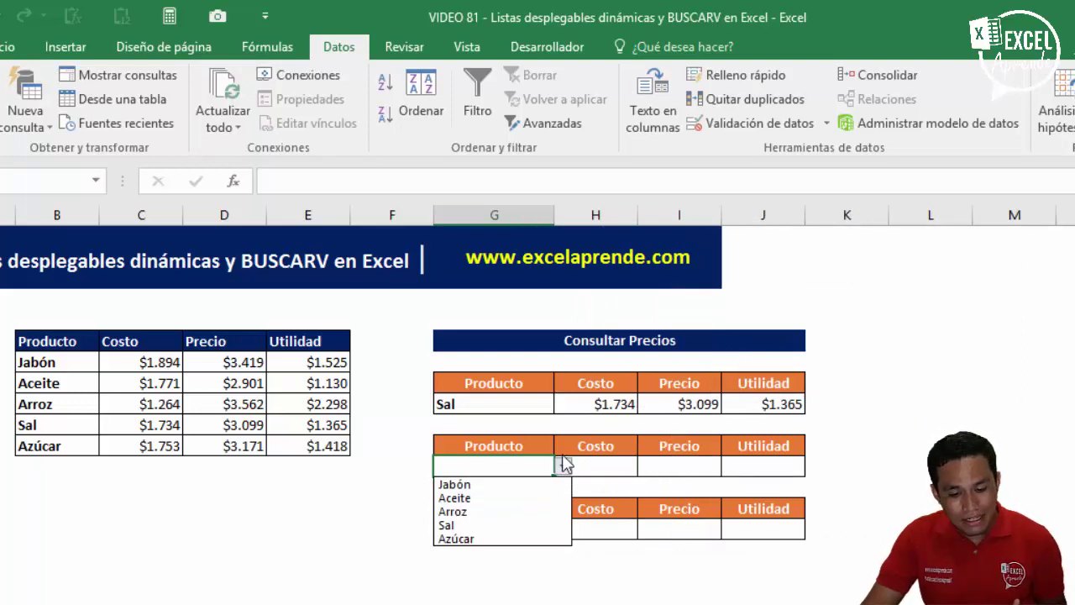
{"action": "left_click", "coordinate": [535, 410]}
{"action": "left_click", "coordinate": [563, 406]}
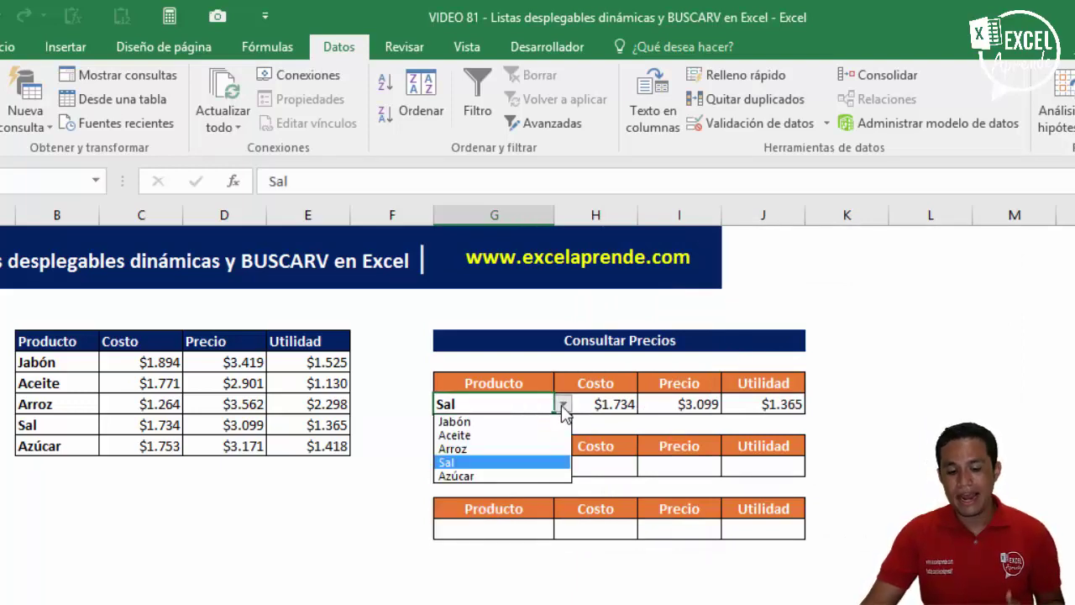
{"action": "left_click", "coordinate": [563, 407]}
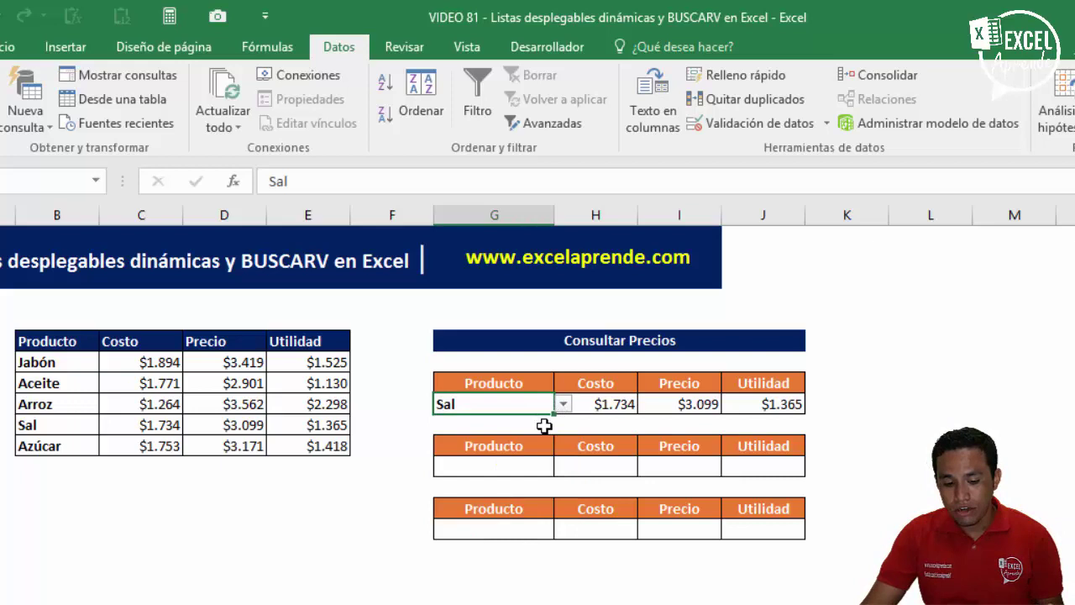
Choose Aceite in the second lookup table, returning $1.771, $2.901 and $1.130.
{"action": "left_click", "coordinate": [512, 470]}
{"action": "left_click", "coordinate": [563, 467]}
{"action": "left_click", "coordinate": [513, 499]}
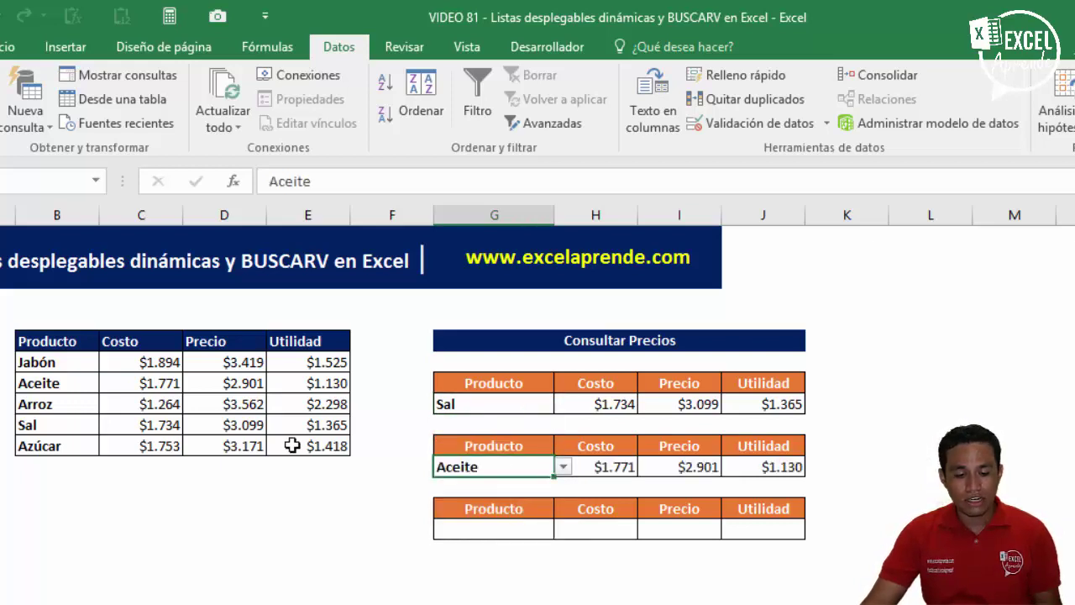
Copy Azúcar for the empty cell below the product list.
{"action": "left_click", "coordinate": [51, 466]}
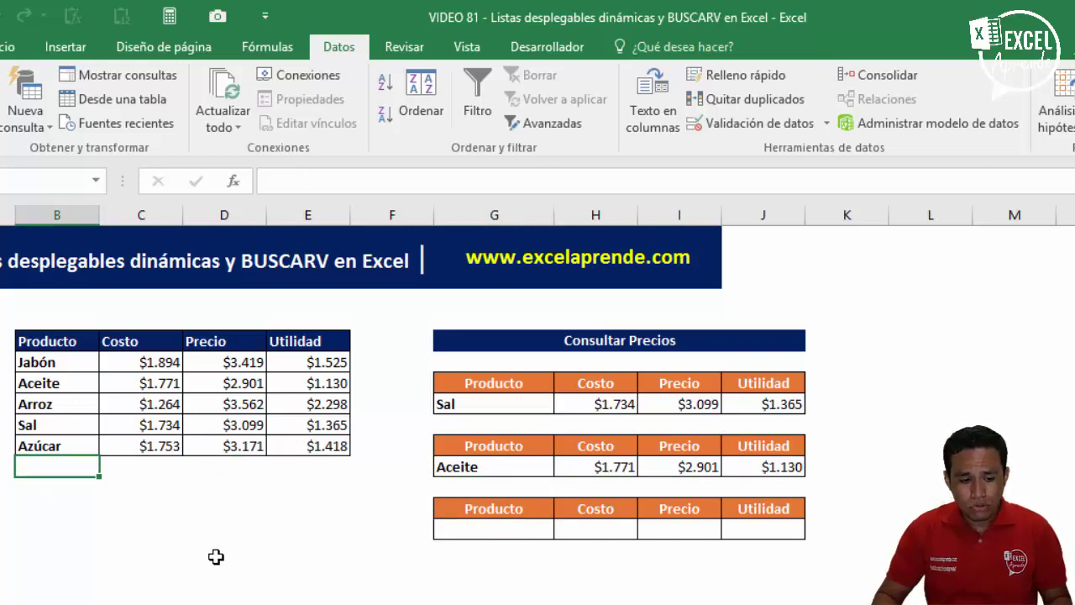
{"action": "key", "text": "Up"}
{"action": "key", "text": "ctrl+c"}
Create the new product name Azúcar 1kg below the list.
{"action": "key", "text": "Down"}
{"action": "key", "text": "Return"}
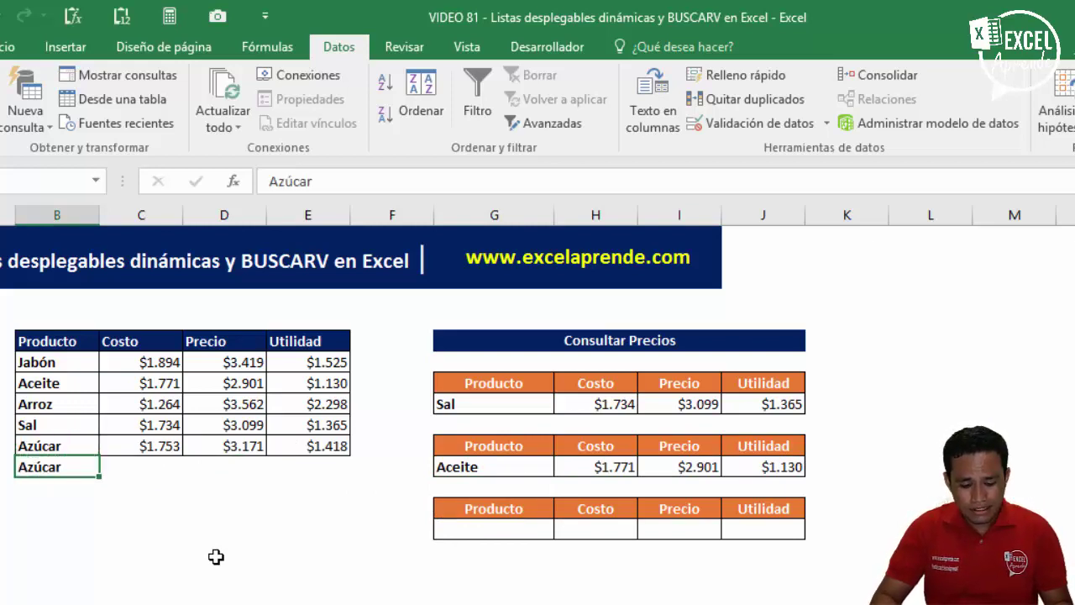
{"action": "type", "text": "KG"}
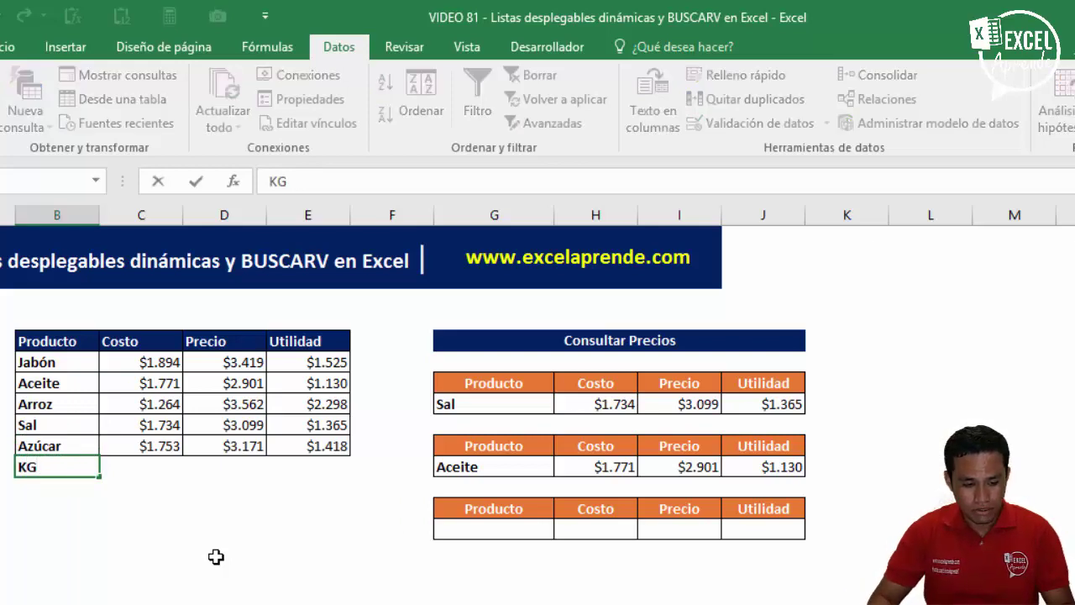
{"action": "key", "text": "Escape"}
{"action": "type", "text": "Azúcar kg"}
{"action": "key", "text": "F2"}
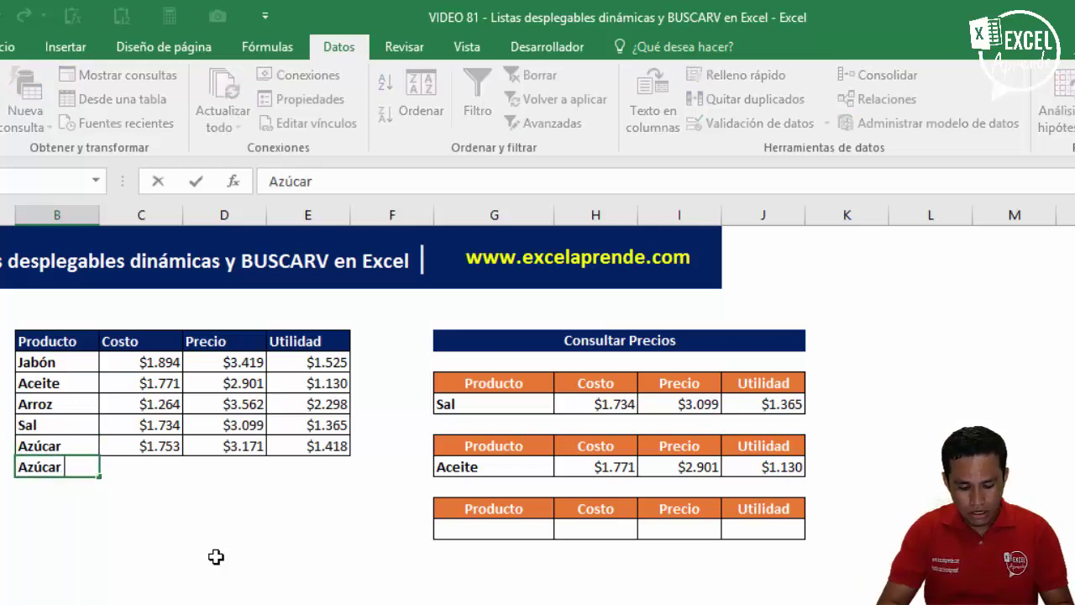
{"action": "key", "text": "Up"}
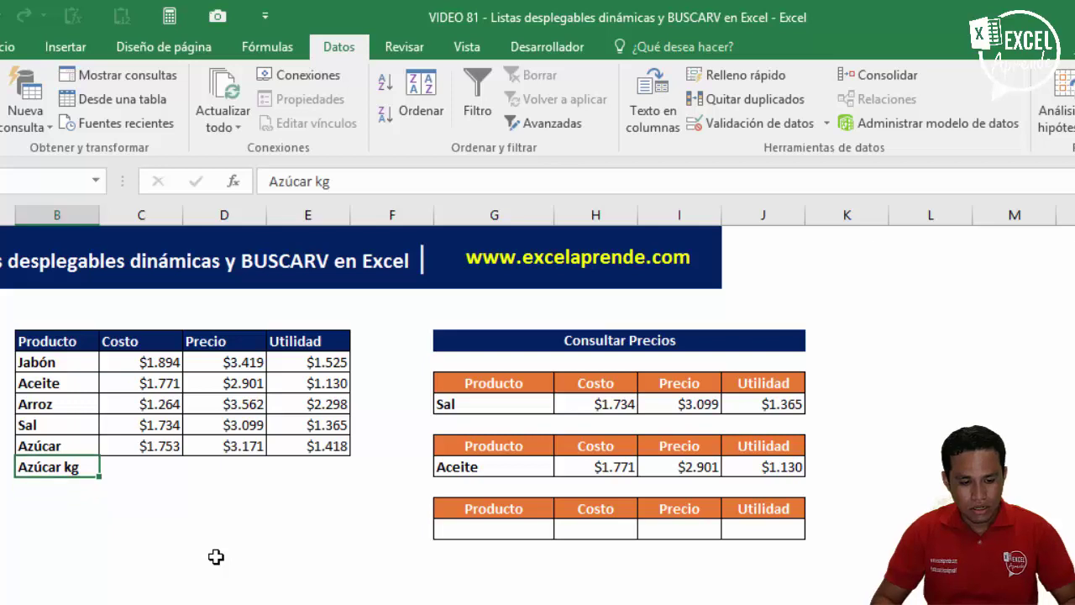
{"action": "key", "text": "F2"}
{"action": "key", "text": "Left"}
{"action": "key", "text": "Left"}
{"action": "type", "text": "1"}
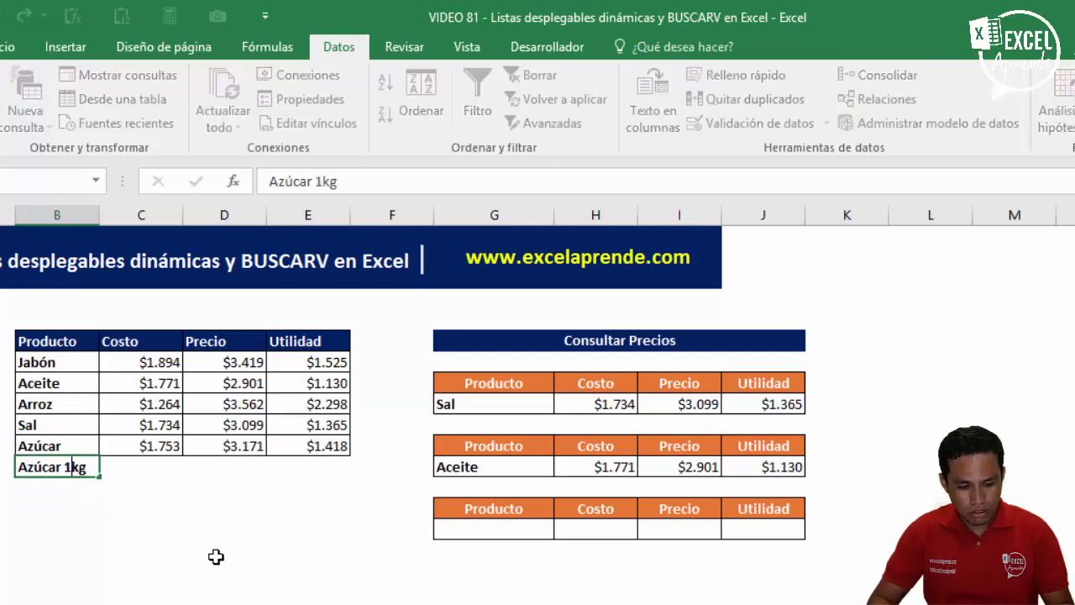
{"action": "key", "text": "Return"}
Enter Costo 2000 and Precio 3.000 for Azúcar 1kg.
{"action": "key", "text": "Up"}
{"action": "key", "text": "Right"}
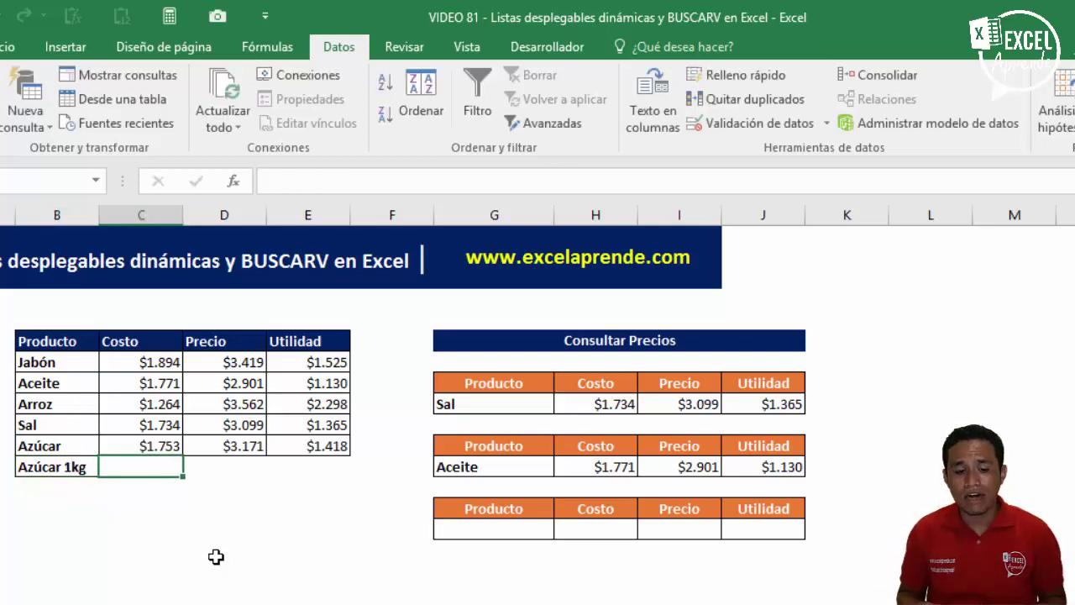
{"action": "type", "text": "2"}
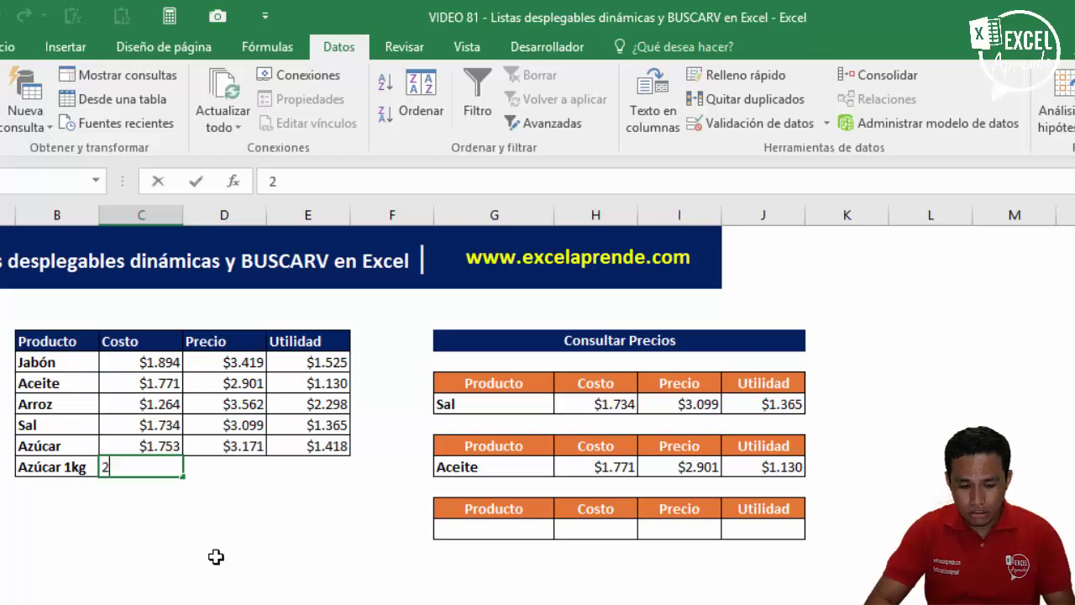
{"action": "type", "text": "000"}
{"action": "key", "text": "Return"}
{"action": "key", "text": "Up"}
{"action": "key", "text": "Right"}
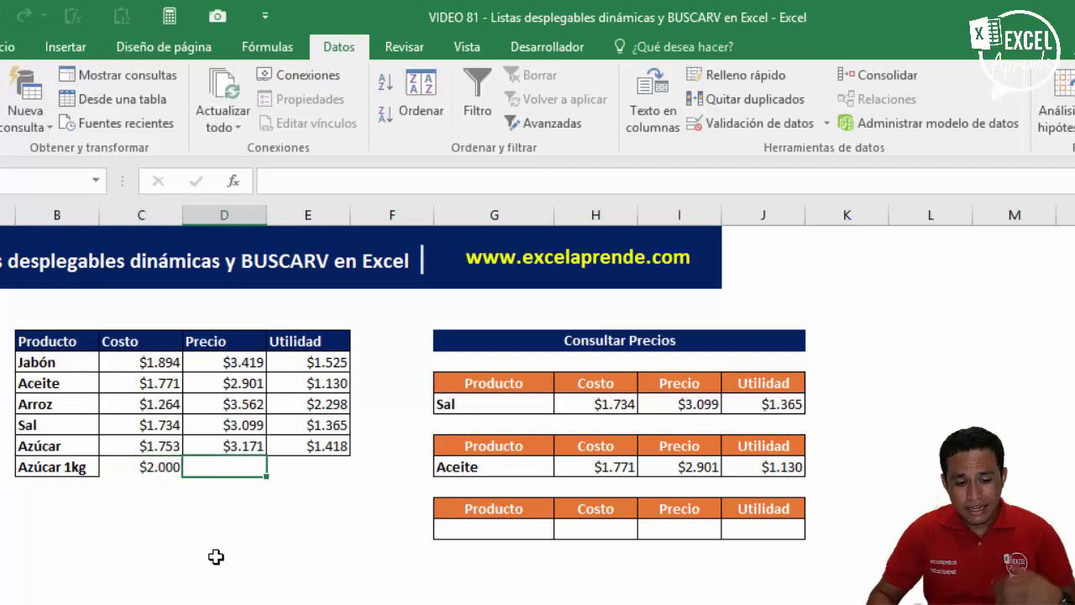
{"action": "type", "text": "3.000"}
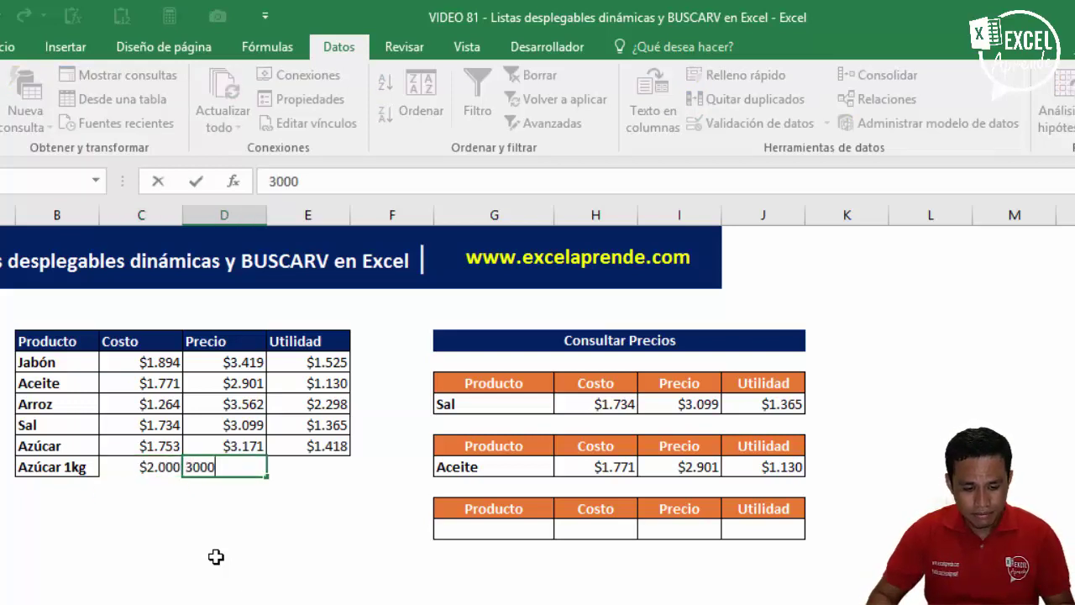
{"action": "key", "text": "Return"}
{"action": "key", "text": "Up"}
{"action": "key", "text": "Up"}
{"action": "key", "text": "Up"}
{"action": "key", "text": "Up"}
Paste the Utilidad into the new row, change it to 1000, and select the row.
{"action": "key", "text": "Right"}
{"action": "key", "text": "Down"}
{"action": "key", "text": "ctrl+c"}
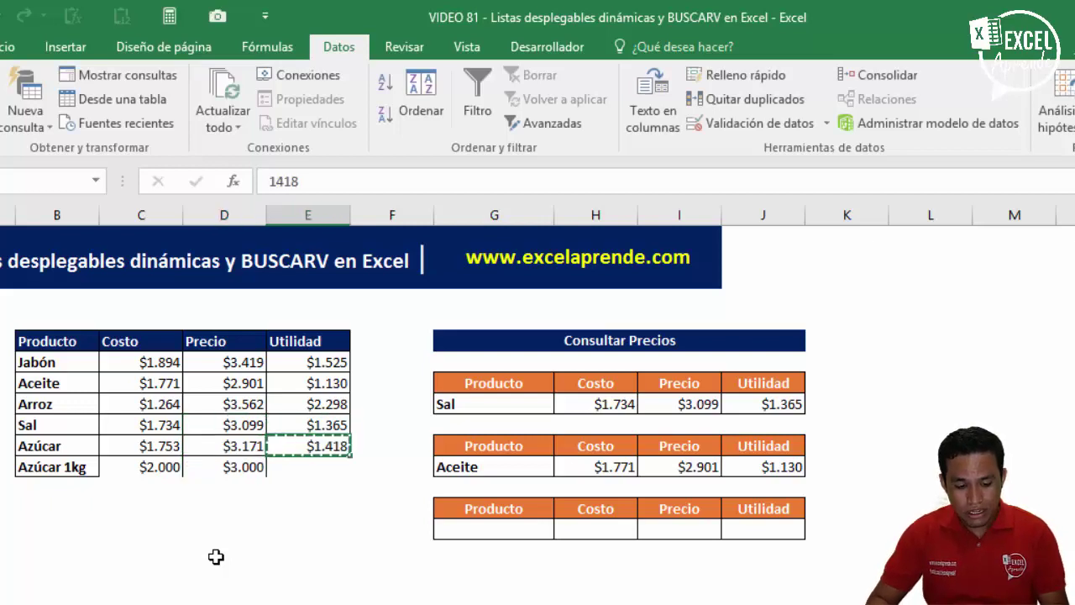
{"action": "key", "text": "Down"}
{"action": "key", "text": "ctrl+v"}
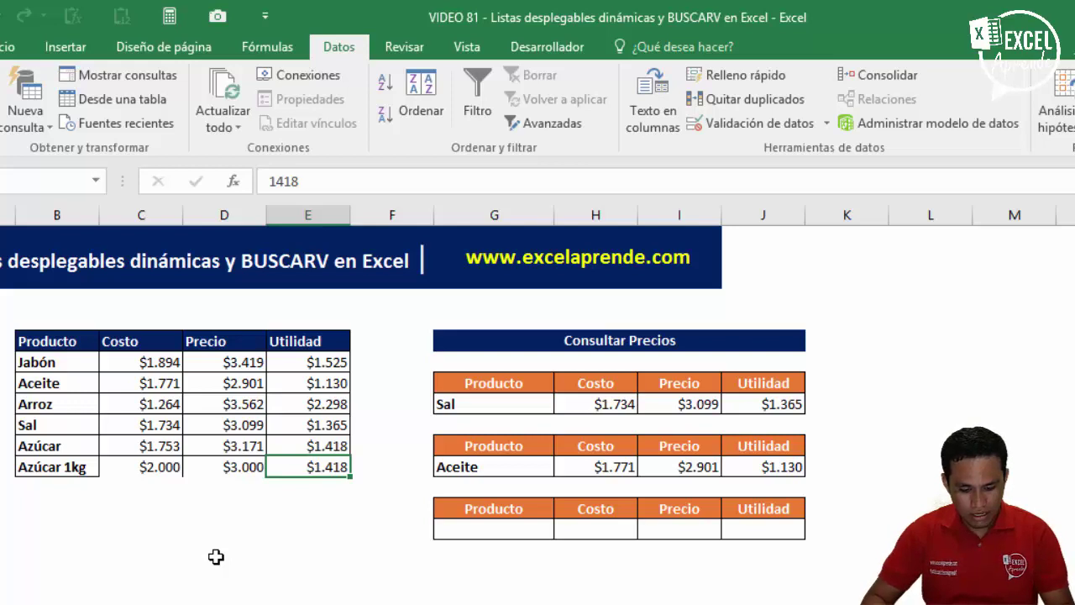
{"action": "type", "text": "1000"}
{"action": "key", "text": "Return"}
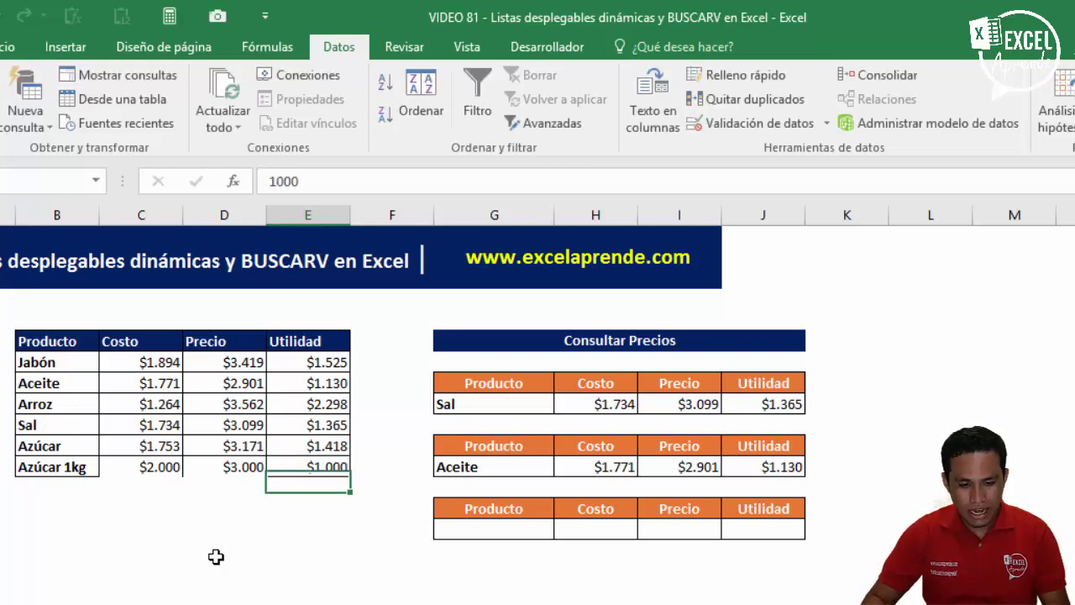
{"action": "key", "text": "Up"}
{"action": "left_click_drag", "start_coordinate": [67, 467], "coordinate": [303, 467]}
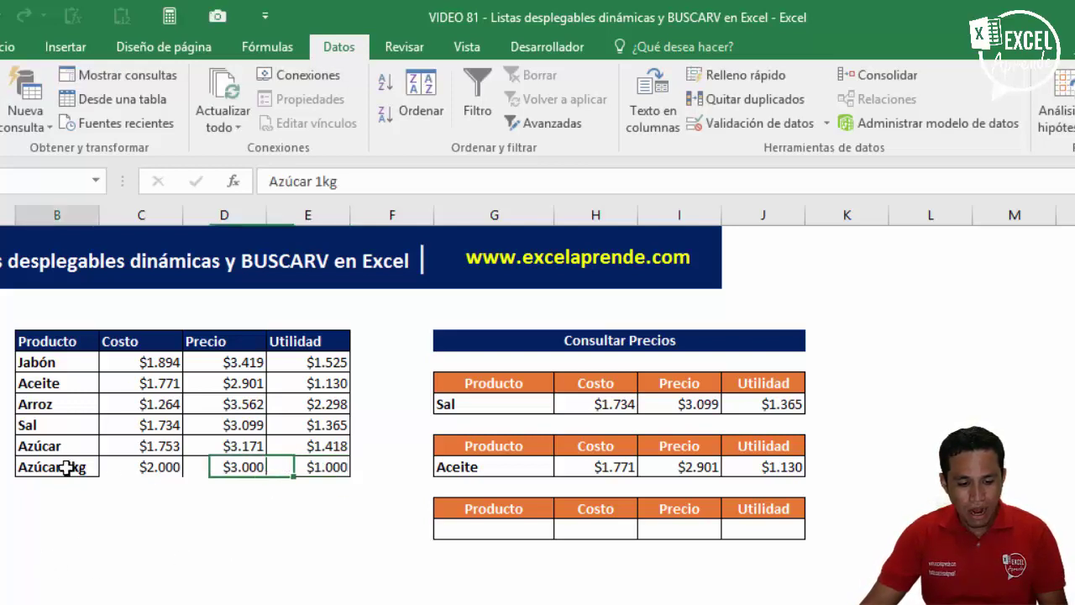
Add an outline border to the new Azúcar 1kg row.
{"action": "left_click", "coordinate": [4, 49]}
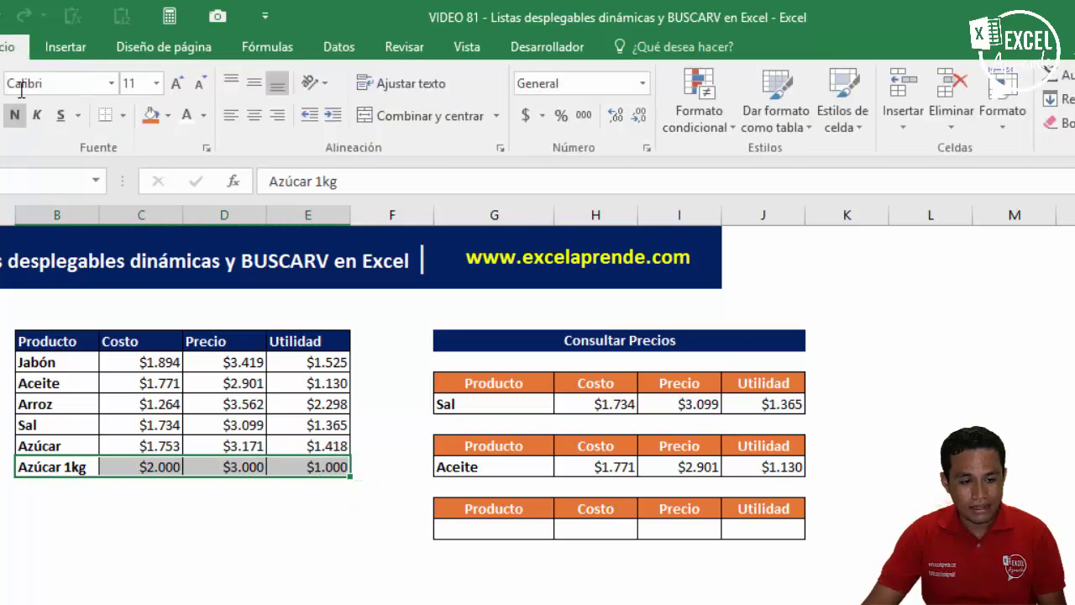
{"action": "left_click", "coordinate": [123, 115]}
{"action": "left_click", "coordinate": [187, 323]}
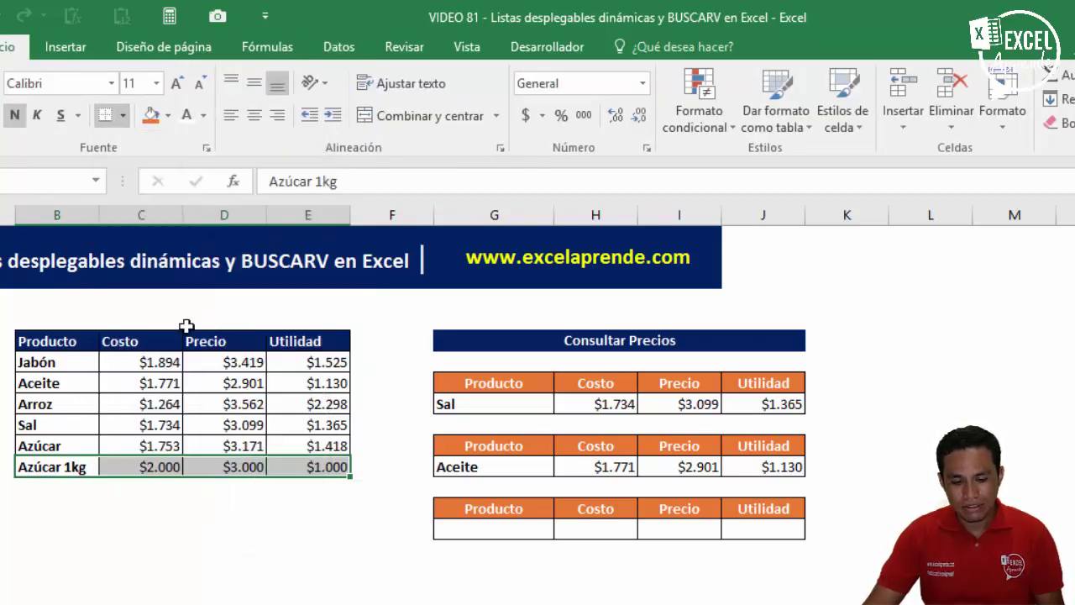
Open the first lookup's Sal product dropdown to check which items it lists.
{"action": "left_click", "coordinate": [494, 466]}
{"action": "left_click", "coordinate": [520, 403]}
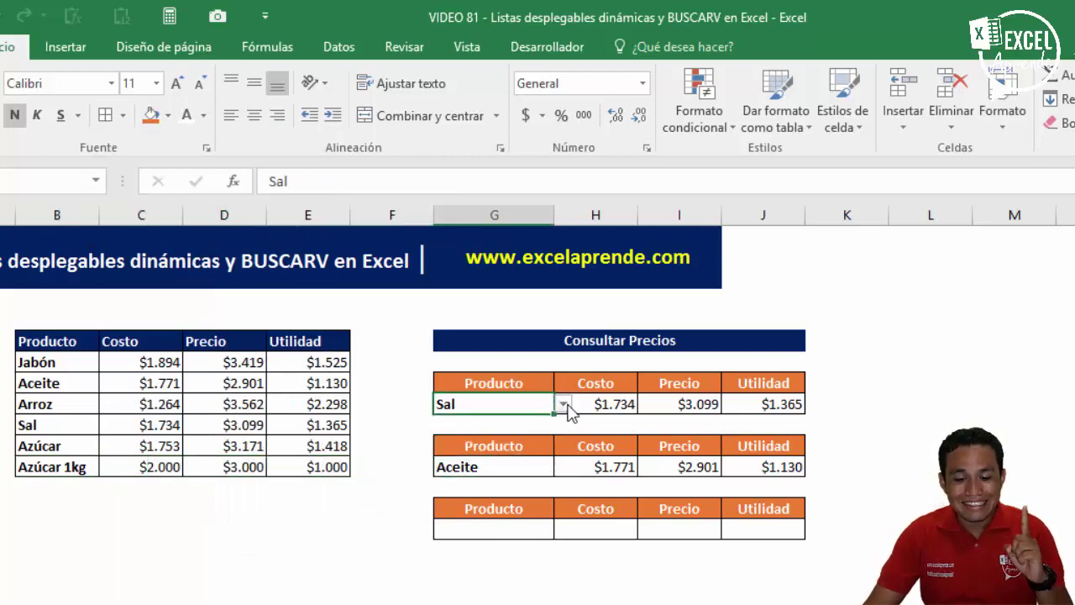
{"action": "left_click", "coordinate": [564, 405]}
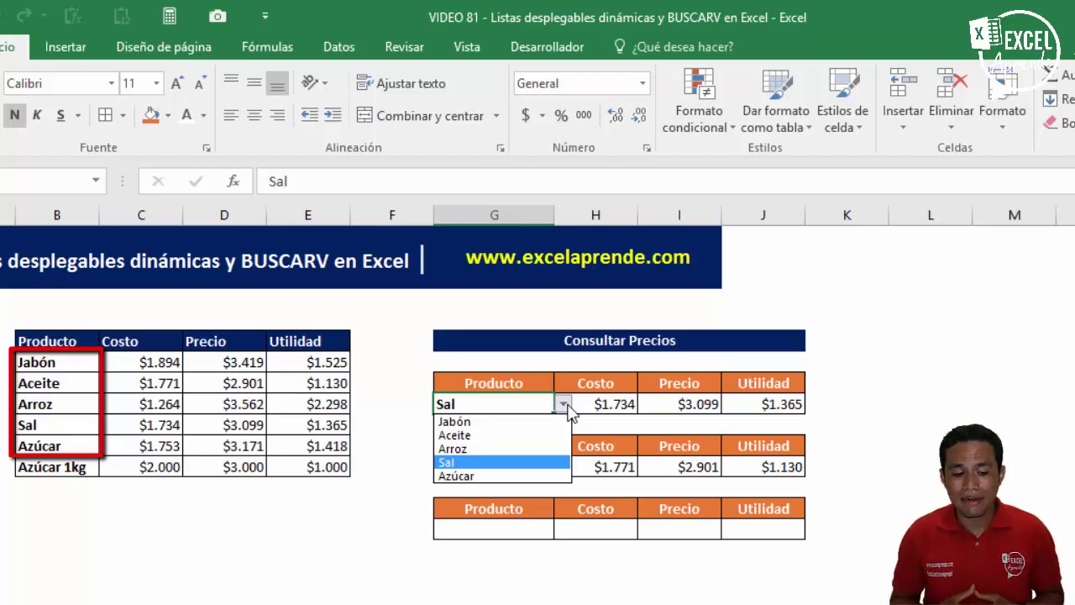
Pick Azúcar 1kg in the second lookup and inspect its blank Costo BUSCARV formula in H18.
{"action": "left_click", "coordinate": [564, 405]}
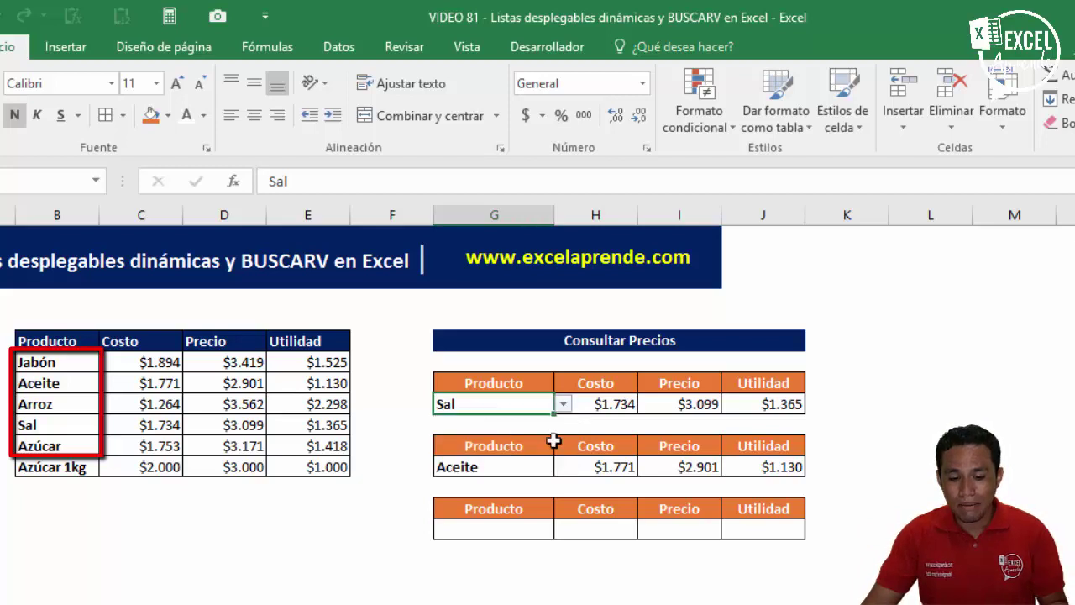
{"action": "left_click", "coordinate": [534, 468]}
{"action": "left_click", "coordinate": [563, 467]}
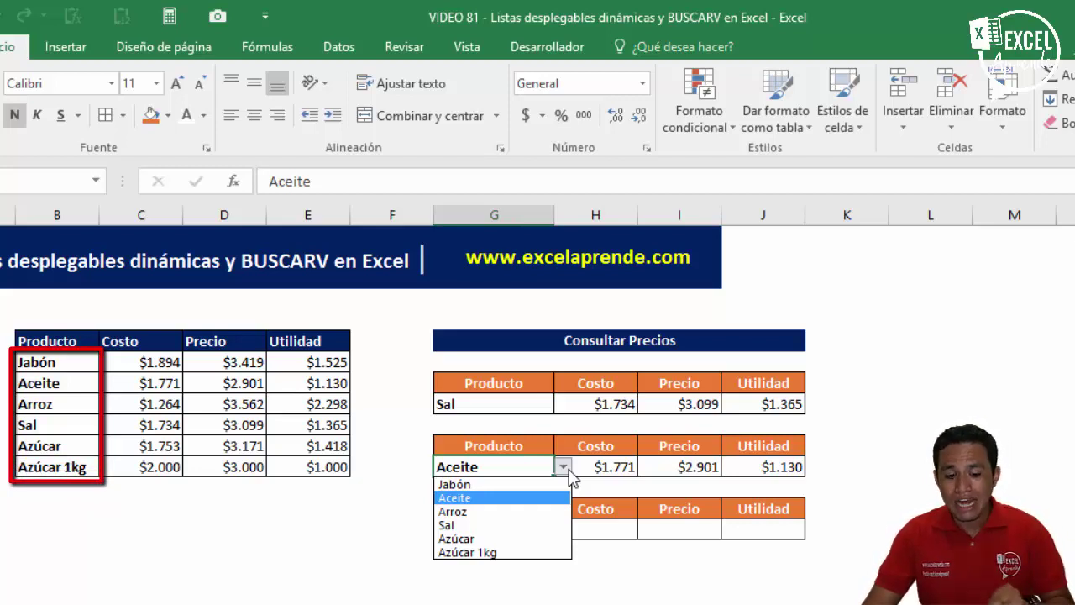
{"action": "left_click", "coordinate": [504, 552]}
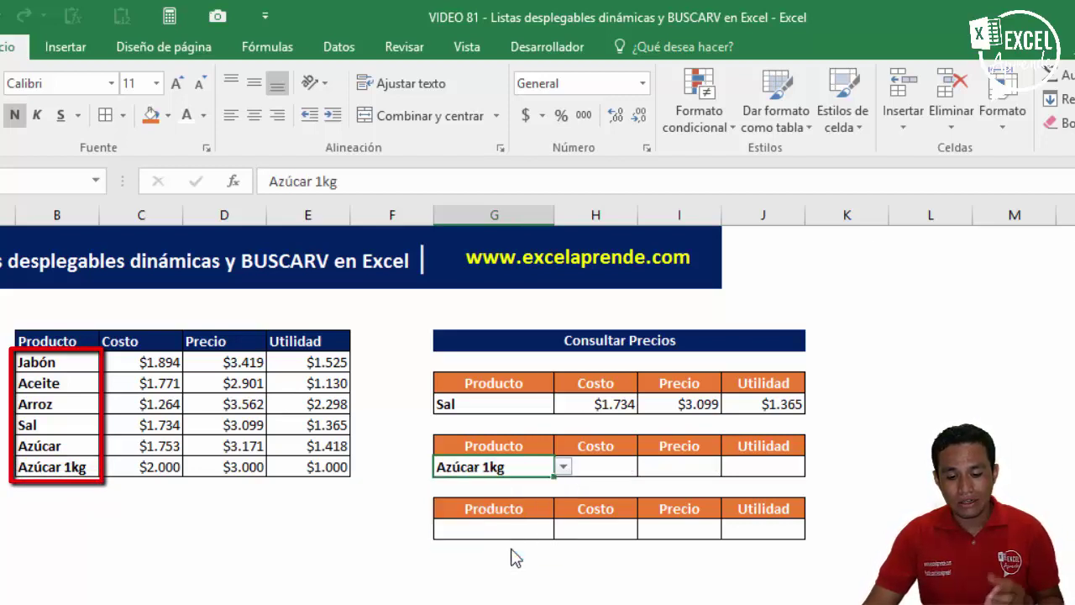
{"action": "left_click", "coordinate": [608, 467]}
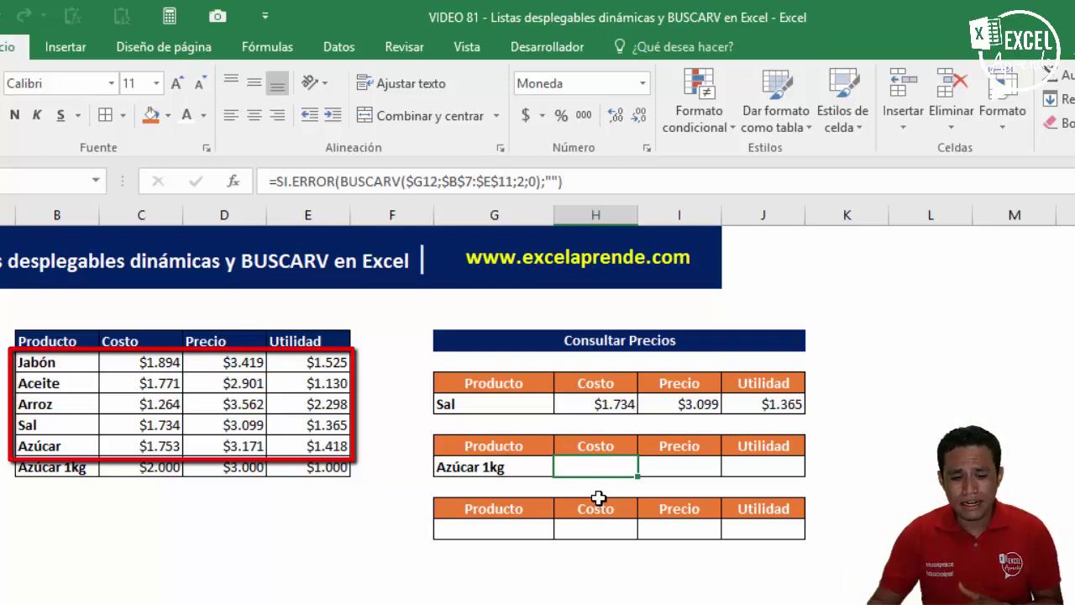
{"action": "left_click", "coordinate": [514, 526]}
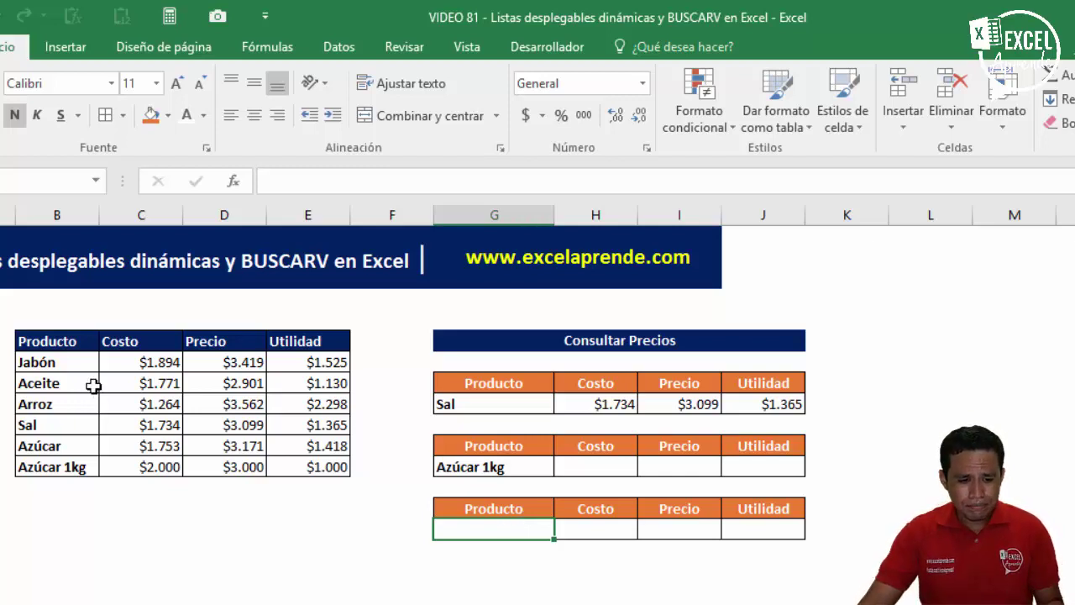
Convert the product list B6:E12 into table Tabla1 with headers using Ctrl+T.
{"action": "left_click", "coordinate": [58, 360]}
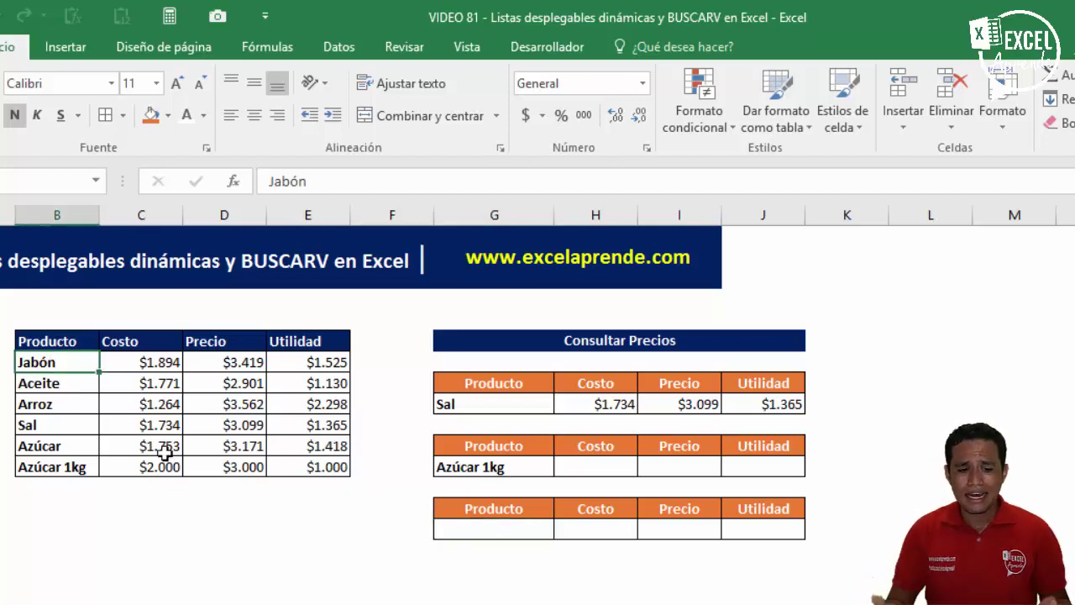
{"action": "key", "text": "Up"}
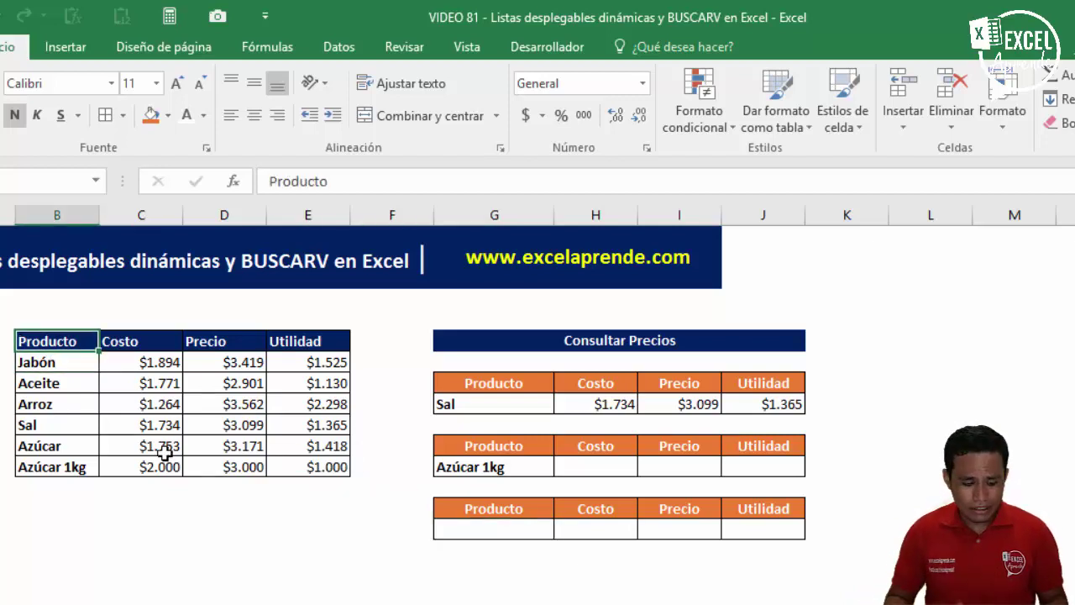
{"action": "key", "text": "ctrl+t"}
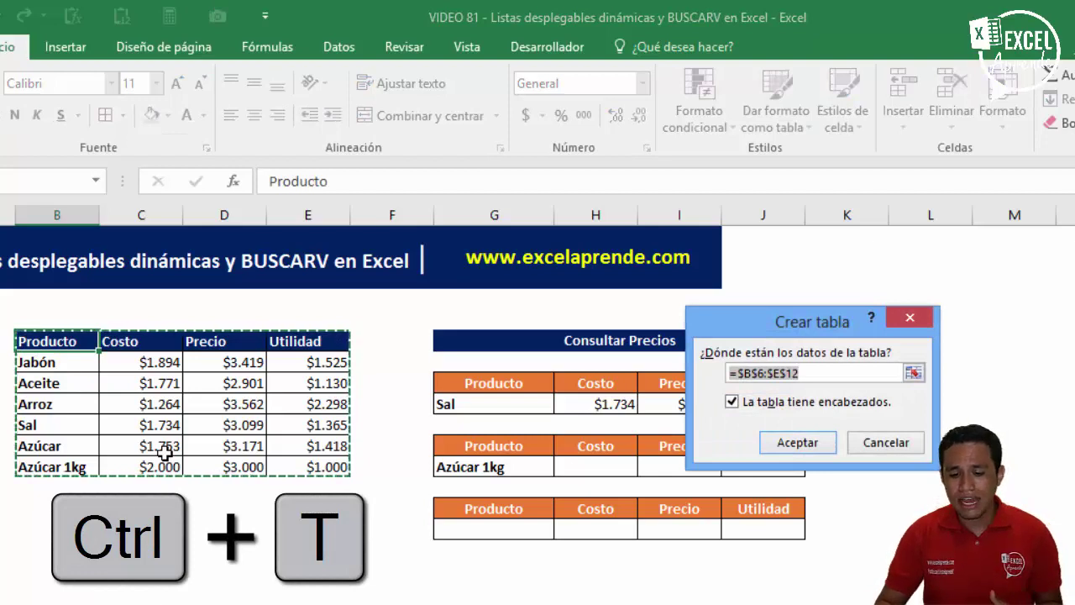
{"action": "left_click", "coordinate": [777, 441]}
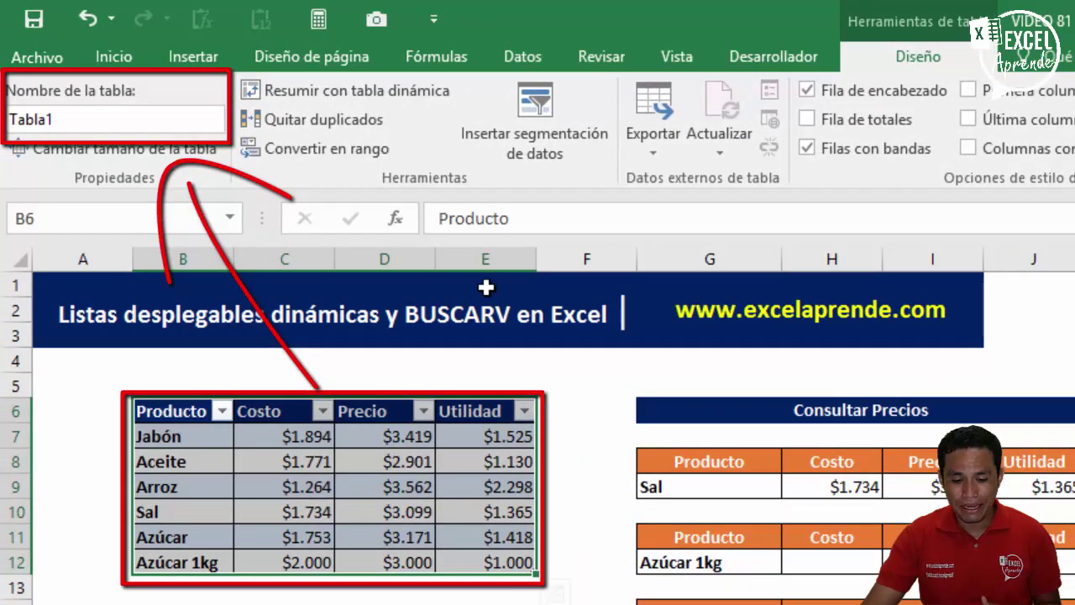
{"action": "left_click", "coordinate": [709, 601]}
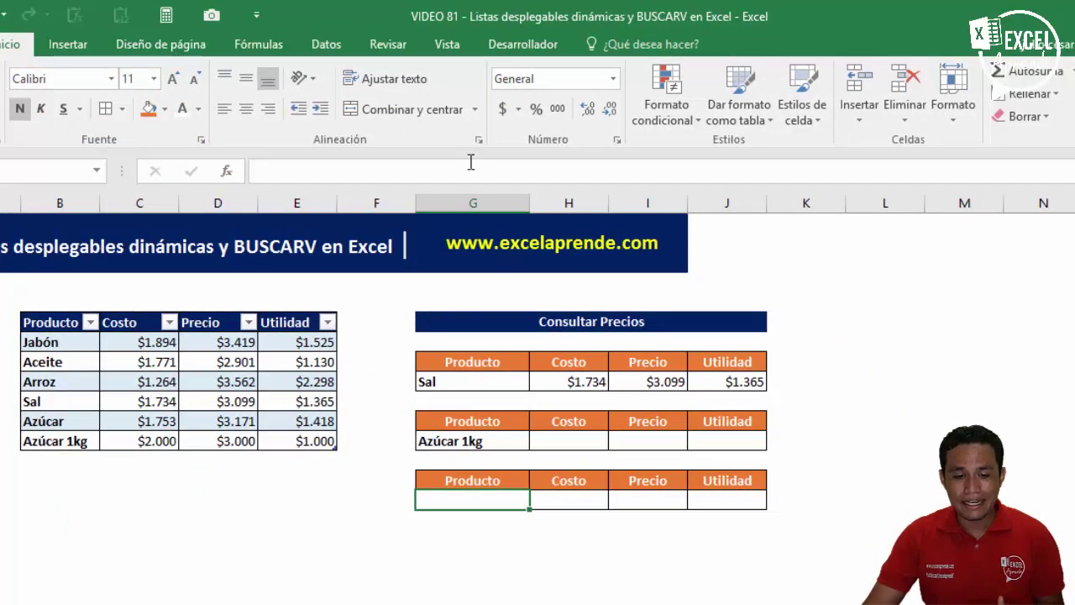
Give the third lookup's Producto cell a Lista validation with source =$B$6:$B$12.
{"action": "left_click", "coordinate": [334, 47]}
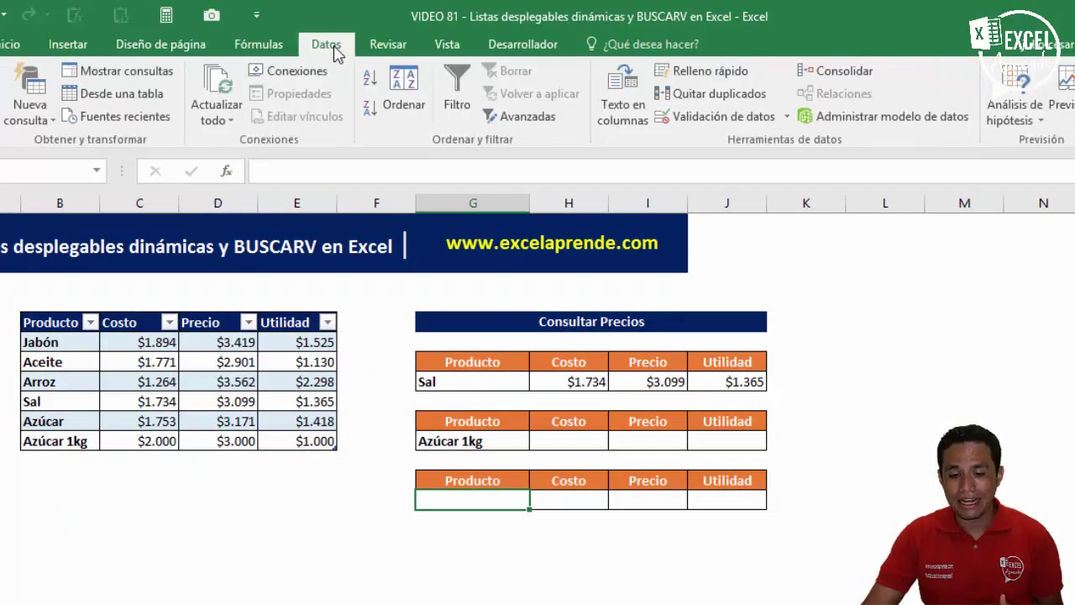
{"action": "left_click", "coordinate": [672, 116]}
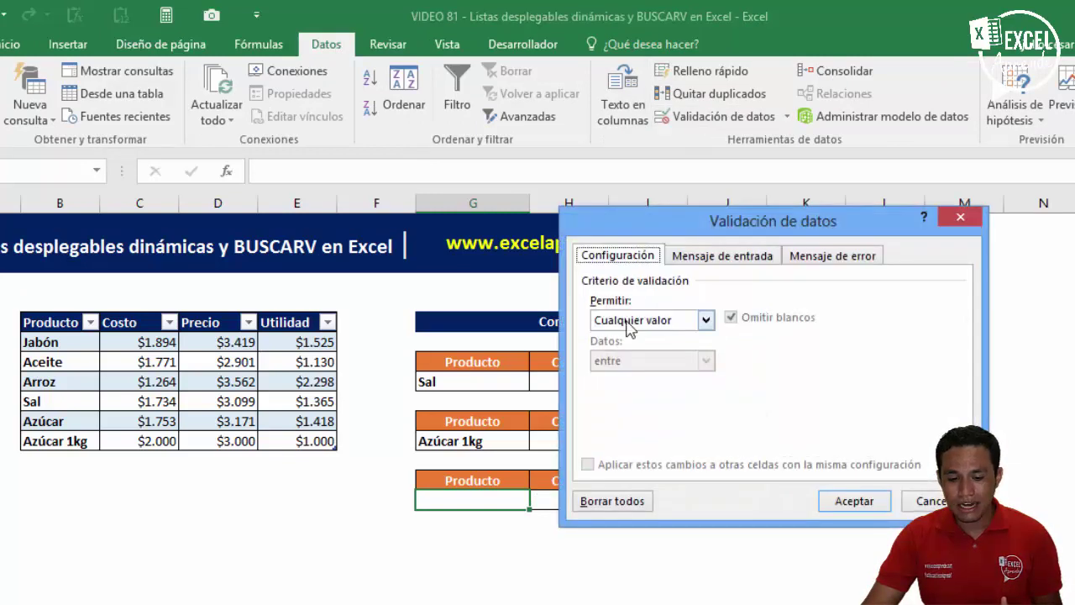
{"action": "left_click", "coordinate": [630, 323]}
{"action": "left_click", "coordinate": [633, 374]}
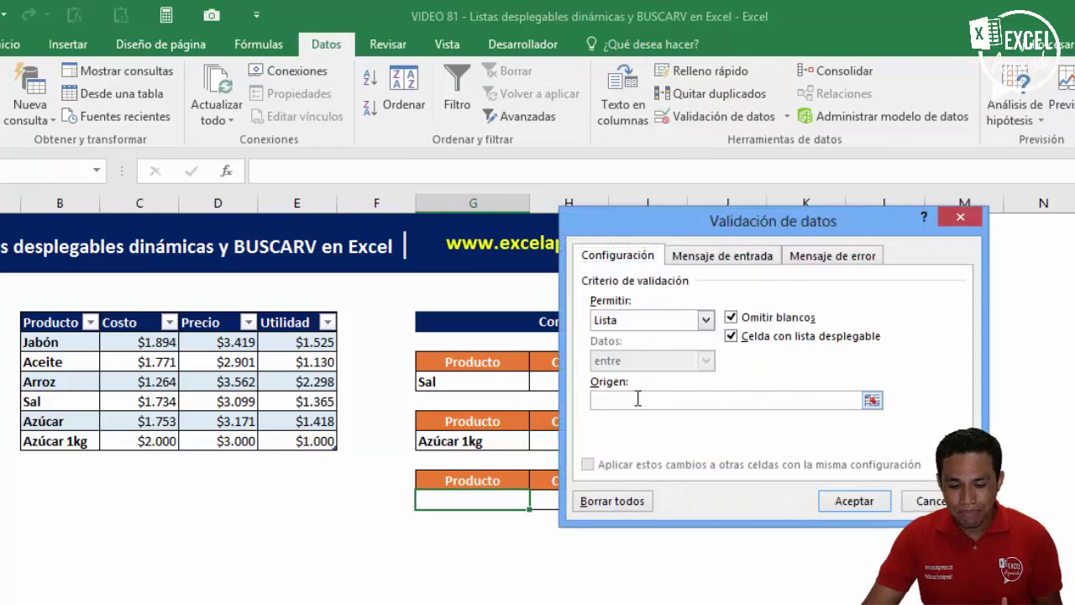
{"action": "left_click", "coordinate": [638, 399]}
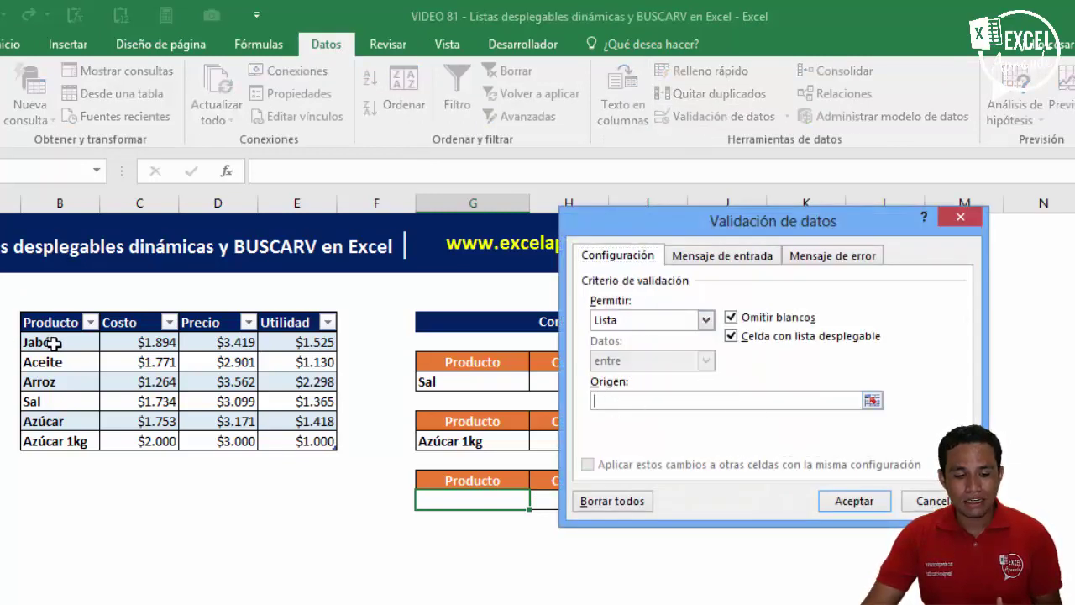
{"action": "left_click_drag", "start_coordinate": [52, 342], "coordinate": [65, 446]}
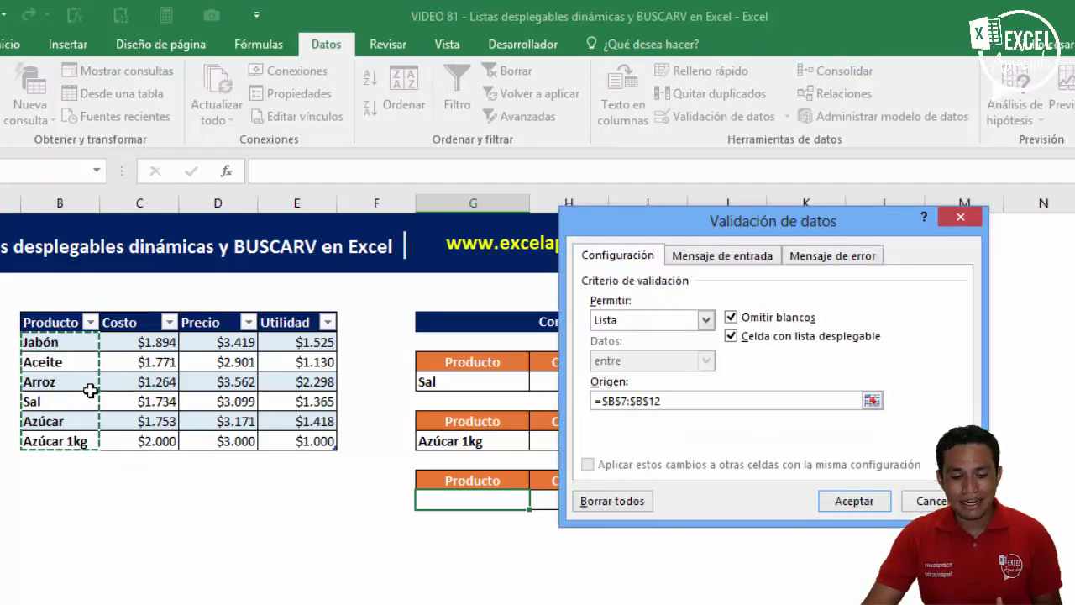
{"action": "left_click", "coordinate": [55, 324]}
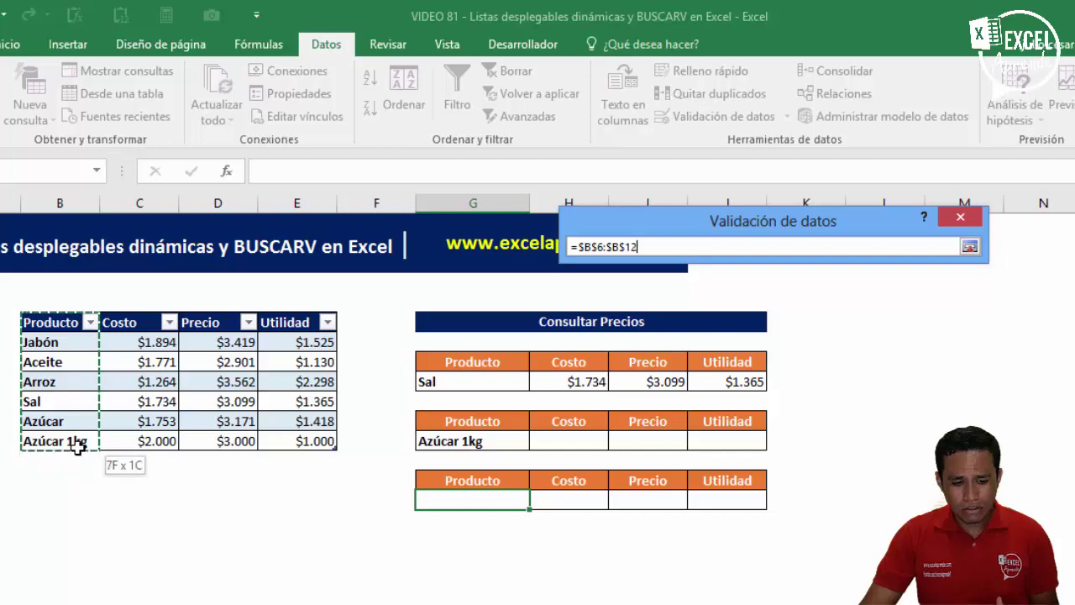
{"action": "left_click_drag", "start_coordinate": [57, 336], "coordinate": [76, 441]}
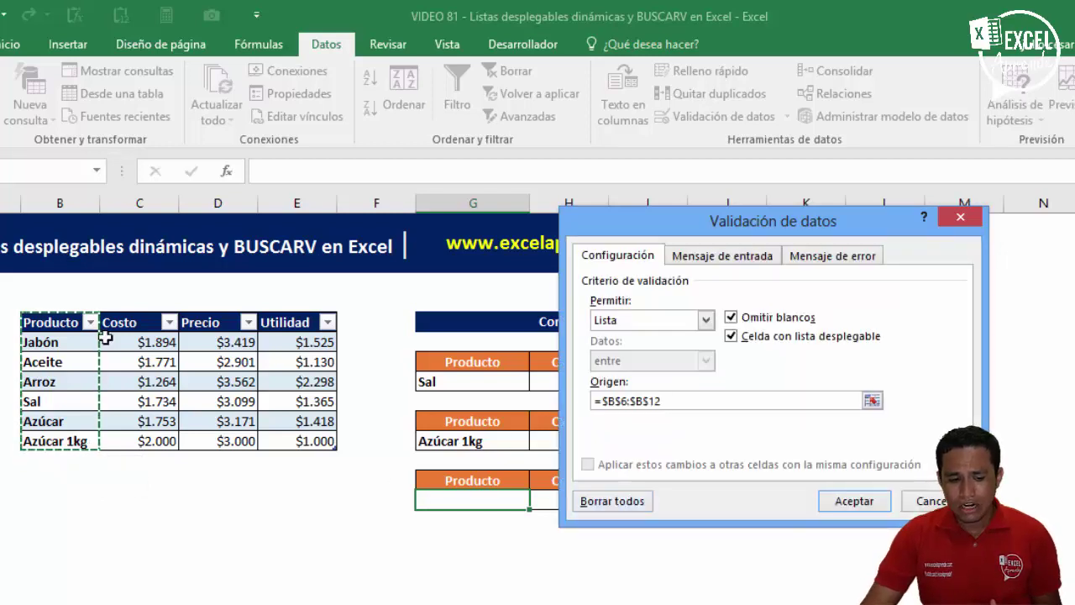
{"action": "left_click", "coordinate": [853, 501]}
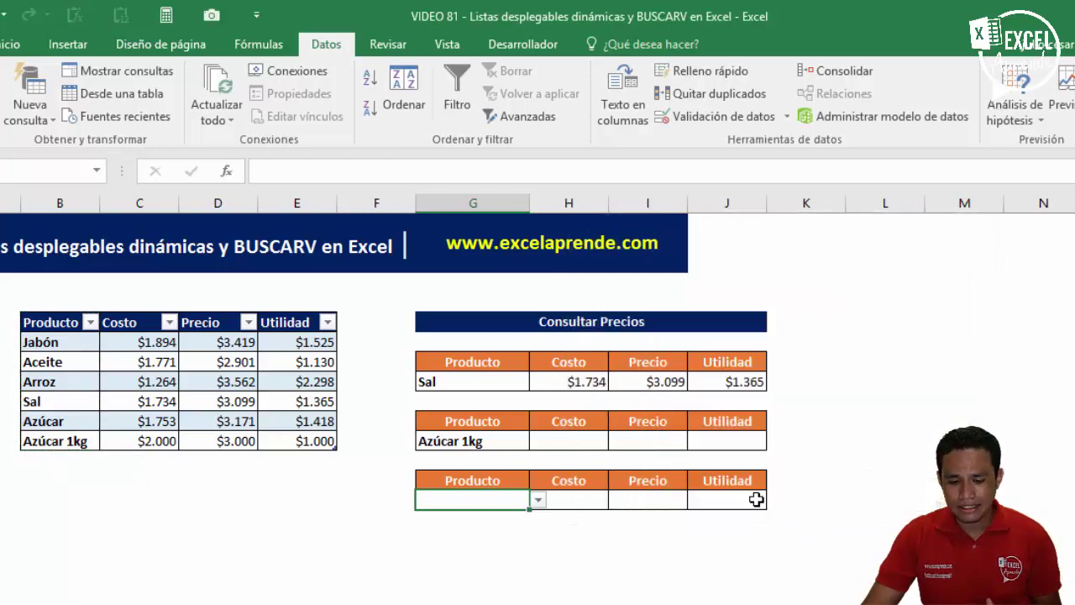
Check the new product choices, then select the empty cell below Azúcar 1kg.
{"action": "left_click", "coordinate": [540, 500]}
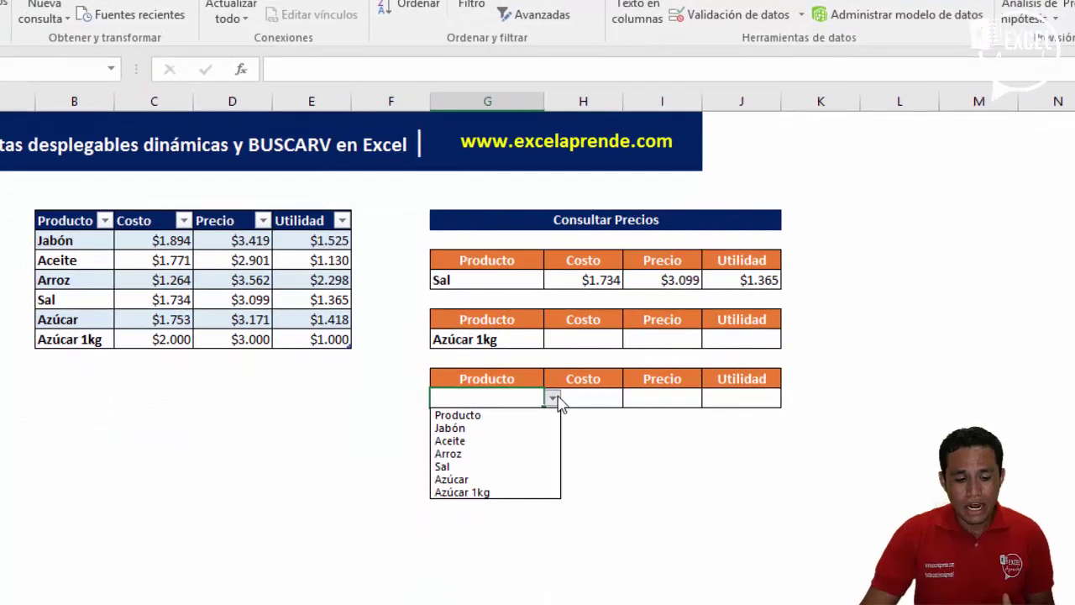
{"action": "left_click", "coordinate": [554, 400]}
{"action": "left_click", "coordinate": [72, 358]}
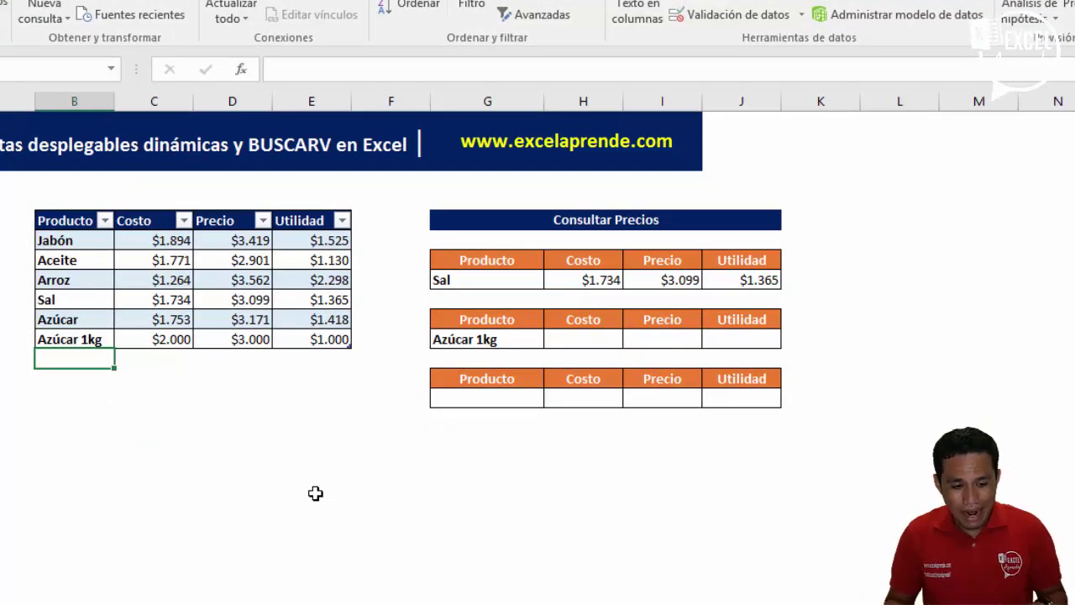
Copy Sal into the row below the table and rename it Sal 1kg.
{"action": "key", "text": "Up"}
{"action": "key", "text": "Up"}
{"action": "key", "text": "Up"}
{"action": "key", "text": "ctrl+c"}
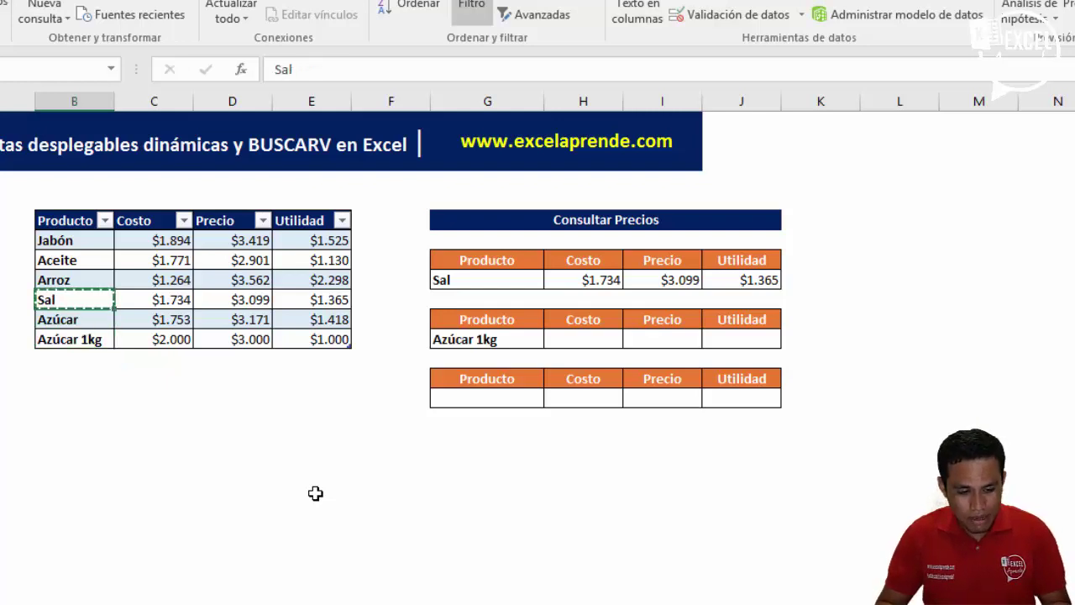
{"action": "key", "text": "Down"}
{"action": "key", "text": "Down"}
{"action": "key", "text": "Down"}
{"action": "key", "text": "ctrl+v"}
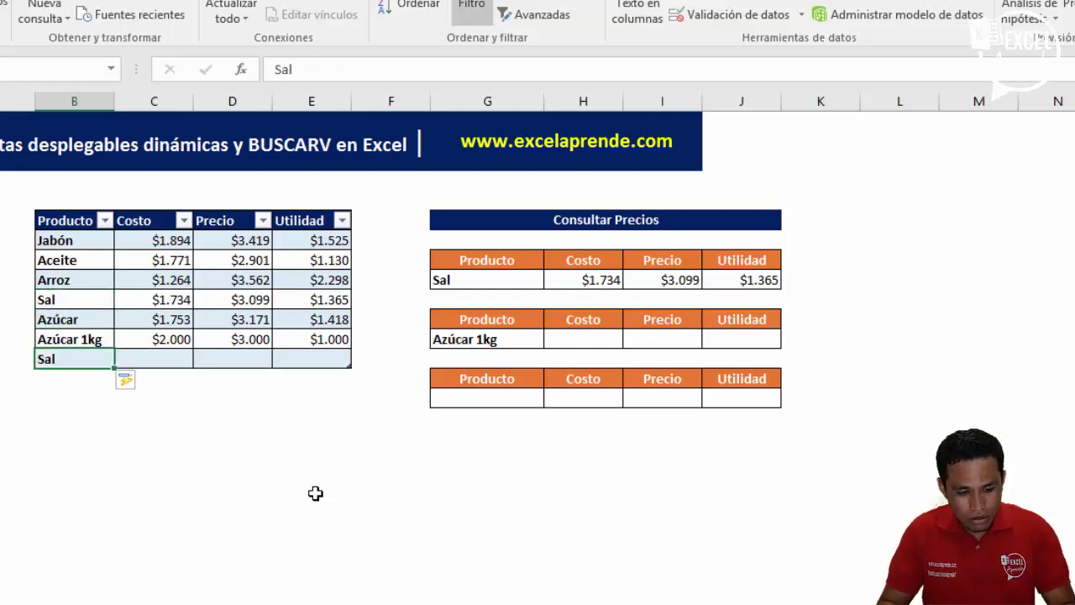
{"action": "key", "text": "F2"}
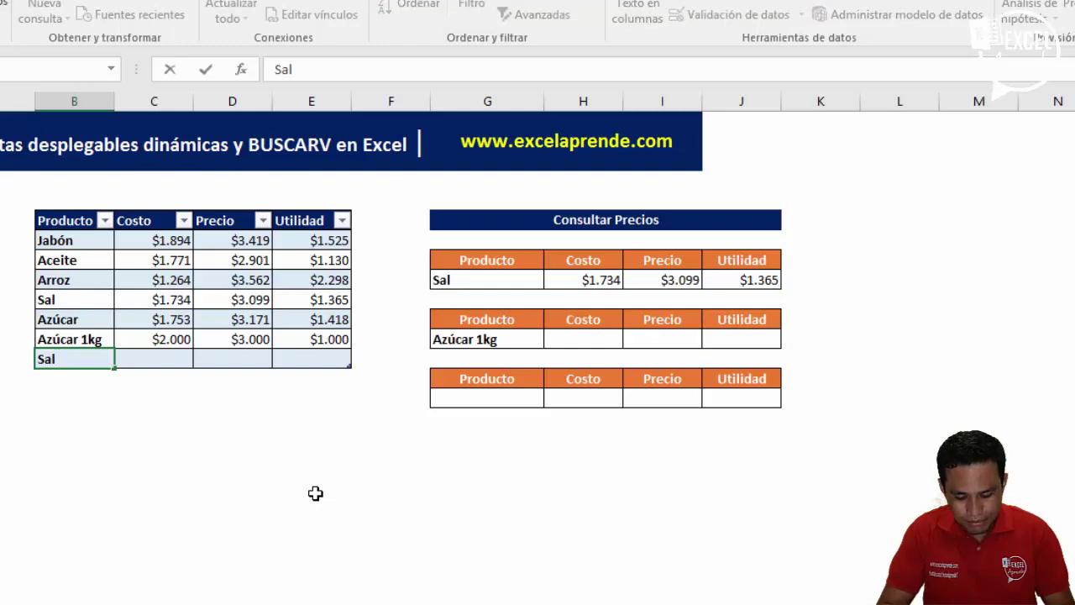
{"action": "type", "text": " 1kg"}
{"action": "key", "text": "Tab"}
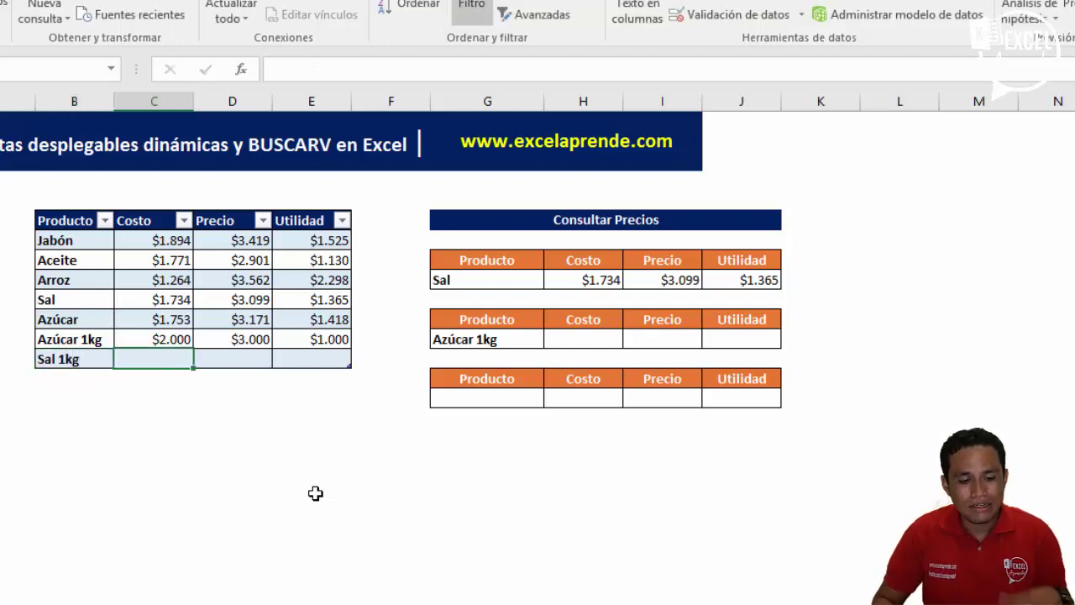
Enter Costo 2.500, Precio 3.500 and Utilidad 1.000 for Sal 1kg.
{"action": "type", "text": "2"}
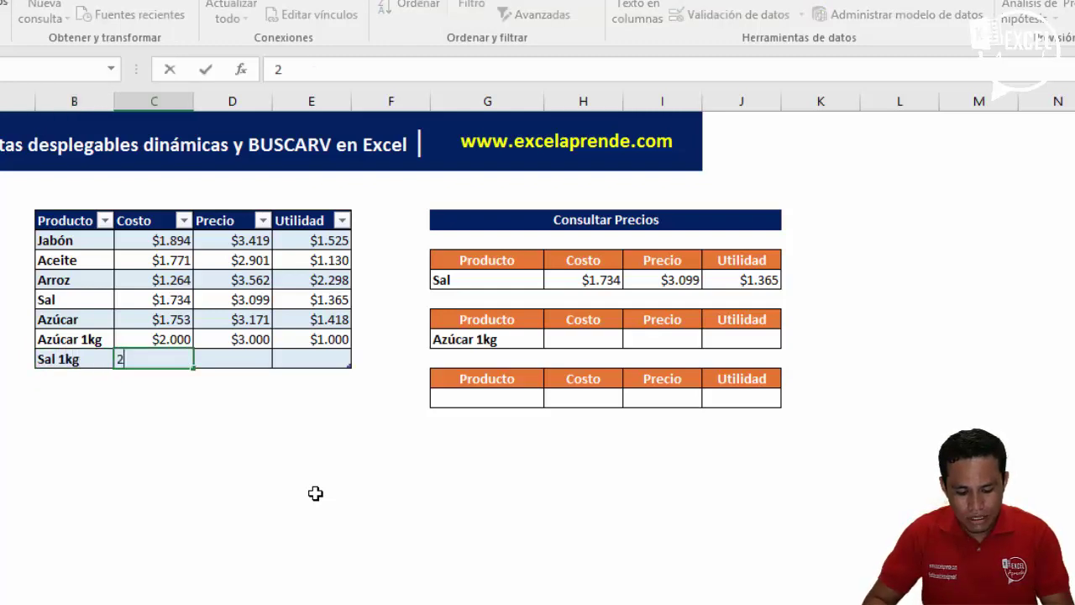
{"action": "type", "text": ".50"}
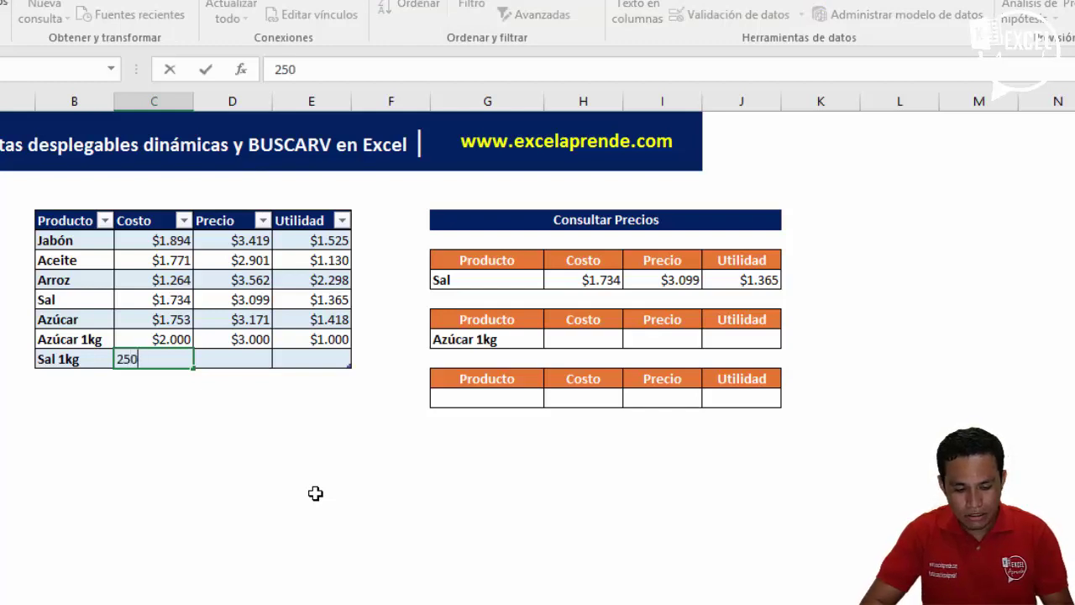
{"action": "type", "text": "0"}
{"action": "key", "text": "Return"}
{"action": "key", "text": "Up"}
{"action": "key", "text": "Right"}
{"action": "type", "text": "3."}
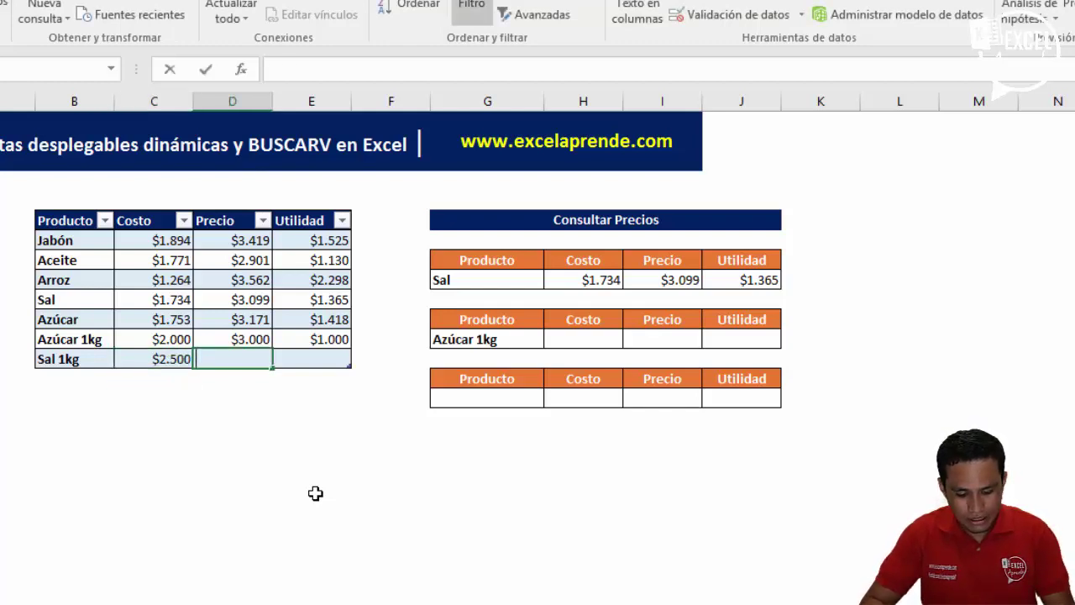
{"action": "type", "text": "500"}
{"action": "key", "text": "Return"}
{"action": "key", "text": "Up"}
{"action": "key", "text": "Right"}
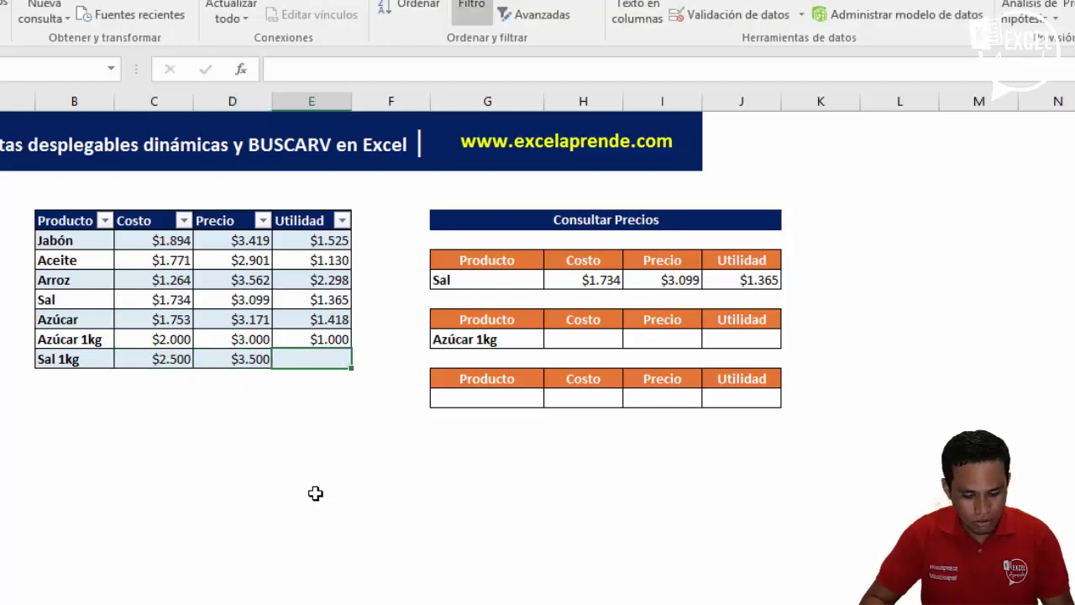
{"action": "type", "text": "1.000"}
{"action": "key", "text": "Return"}
{"action": "key", "text": "Up"}
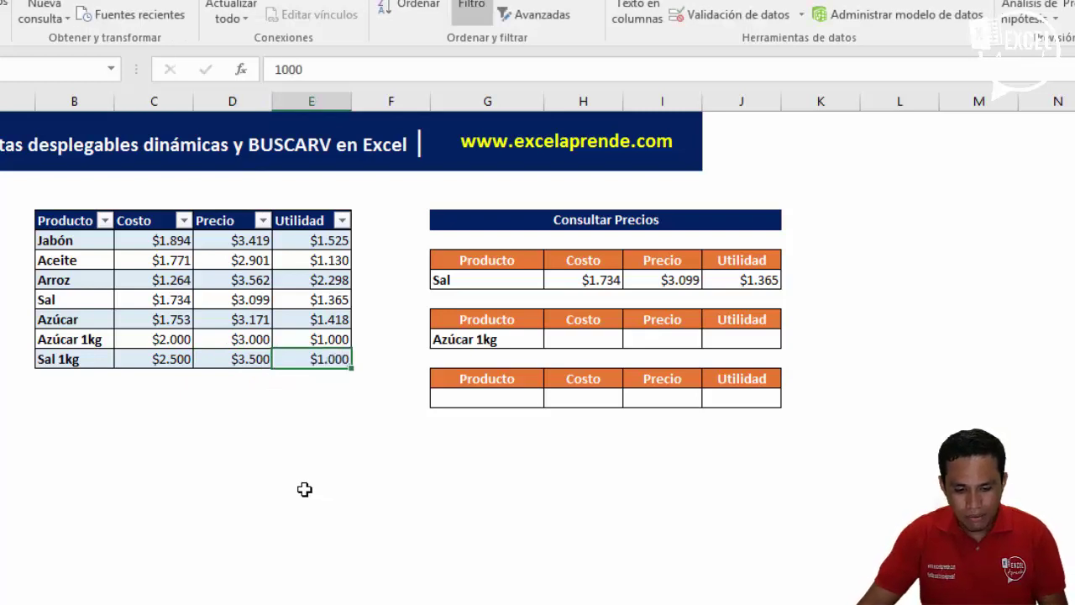
Set the lower lookups' Producto to Sal 1kg via their dropdowns.
{"action": "left_click", "coordinate": [473, 401]}
{"action": "left_click", "coordinate": [553, 399]}
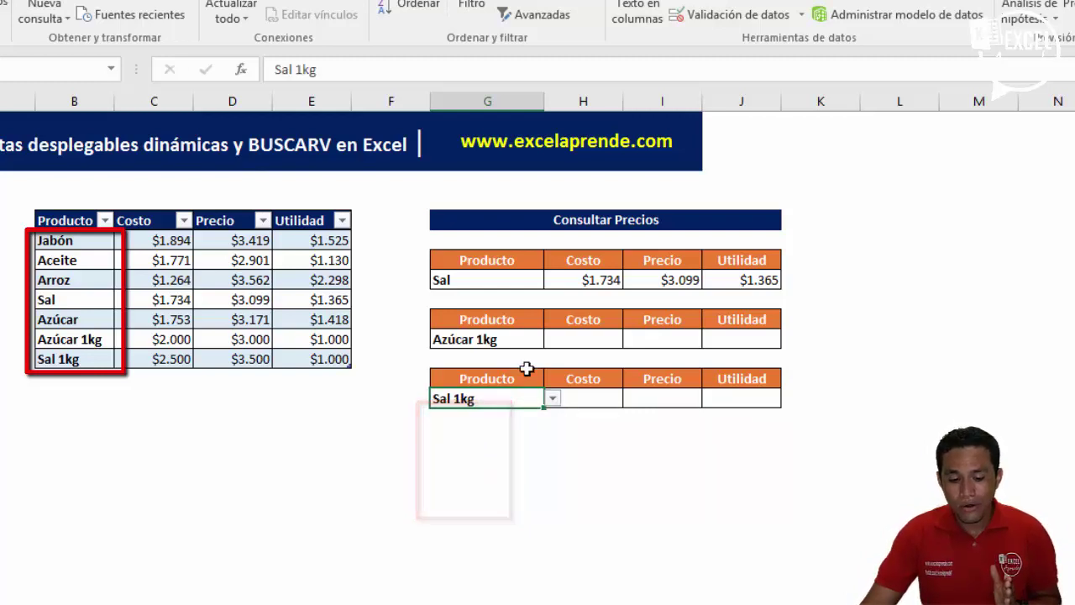
{"action": "left_click", "coordinate": [525, 338]}
{"action": "left_click", "coordinate": [553, 339]}
{"action": "left_click", "coordinate": [478, 433]}
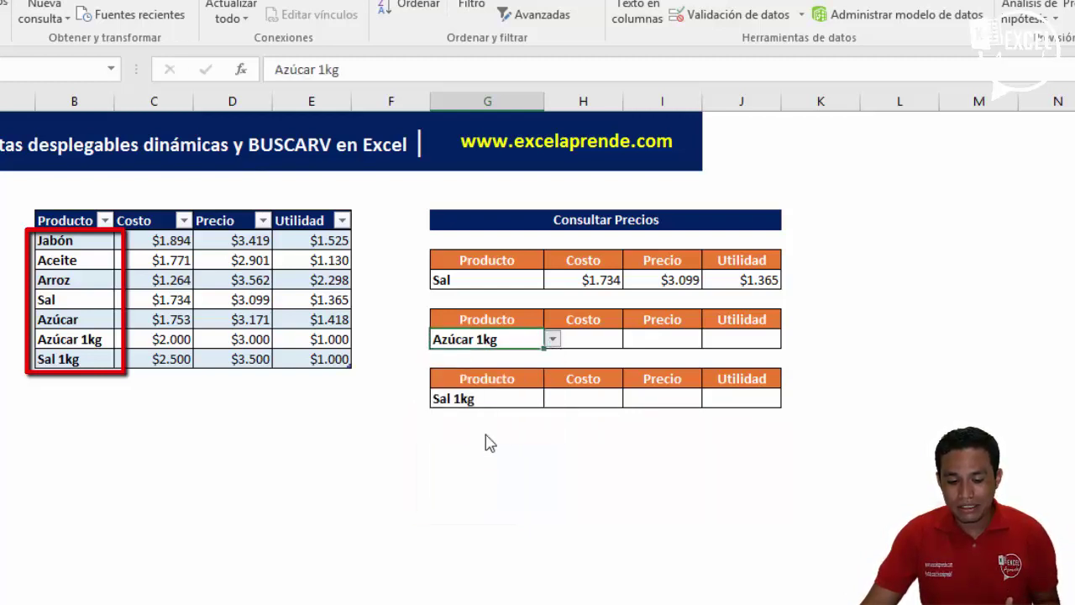
{"action": "left_click", "coordinate": [521, 281]}
Review the first lookup's product choices and select the third lookup's Costo cell H17.
{"action": "left_click", "coordinate": [553, 281]}
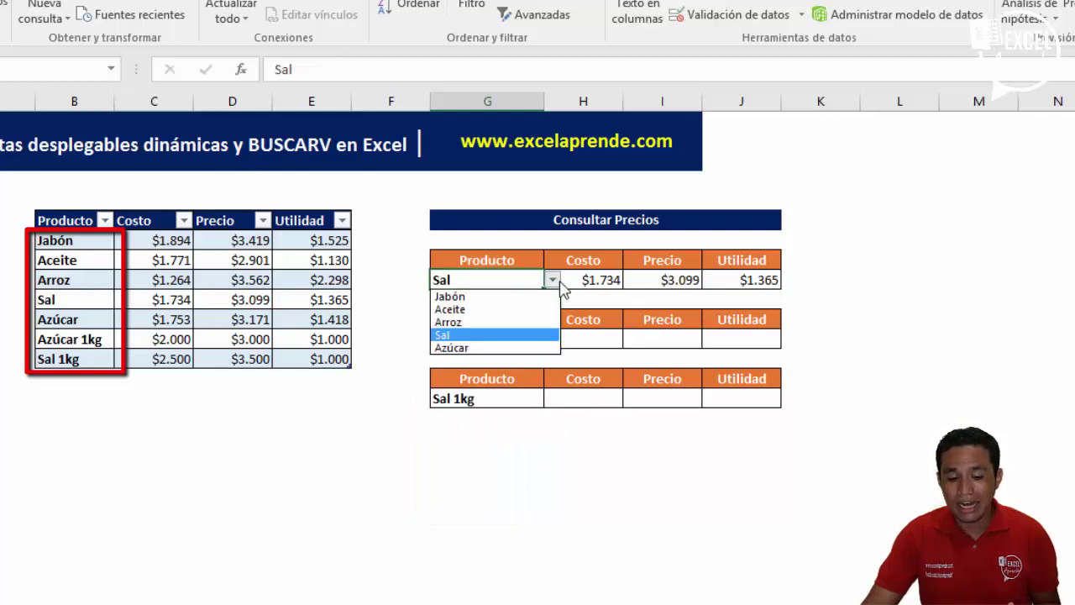
{"action": "left_click", "coordinate": [552, 284]}
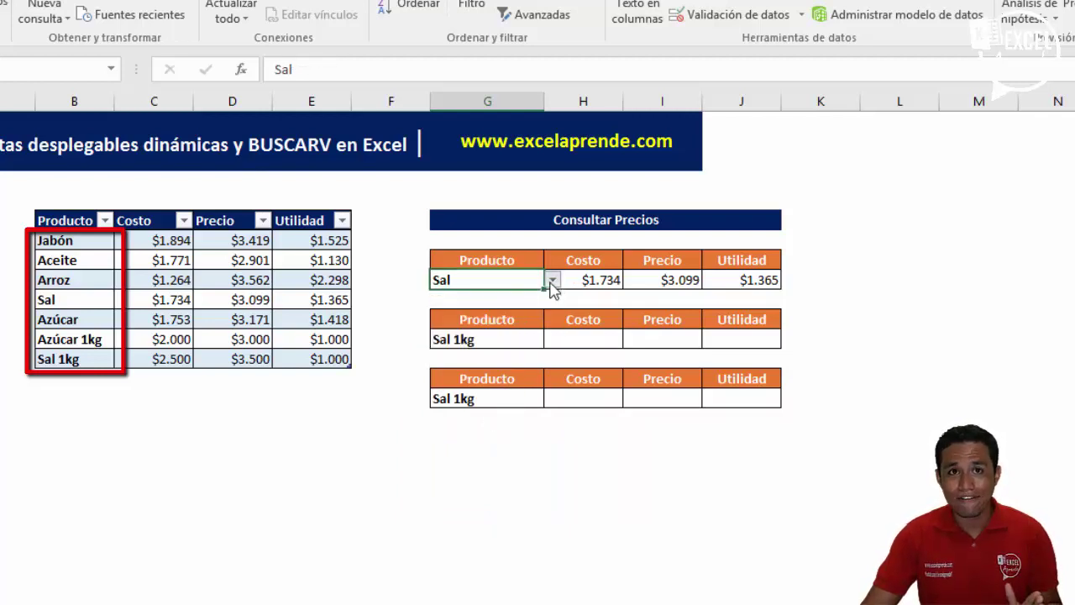
{"action": "left_click", "coordinate": [582, 403]}
Replace $B$7:$E$11 with Tabla1 in the Costo BUSCARV formula in H17.
{"action": "key", "text": "F2"}
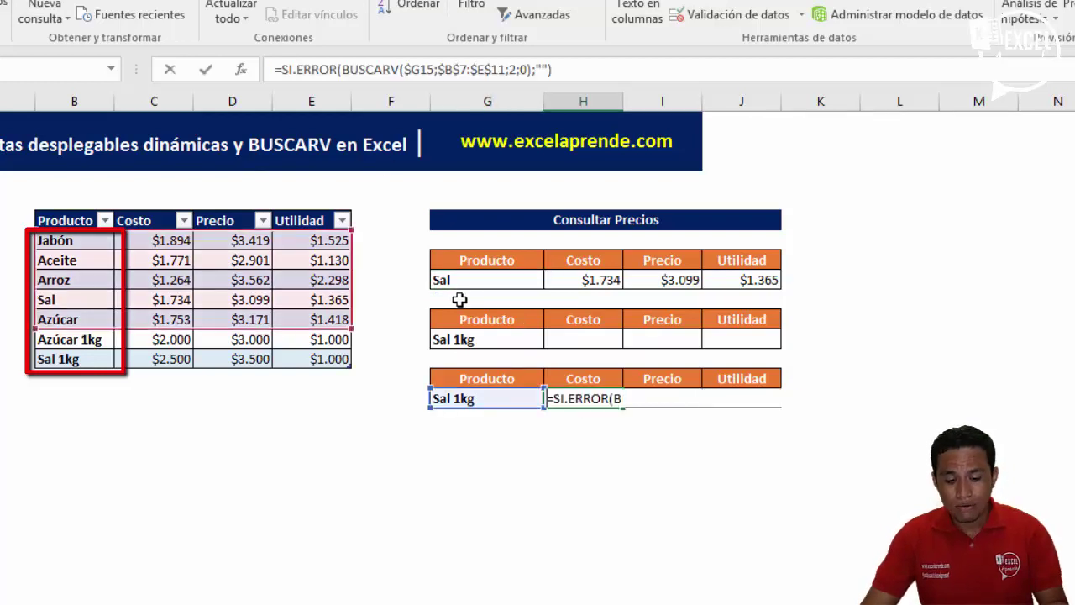
{"action": "left_click", "coordinate": [720, 405]}
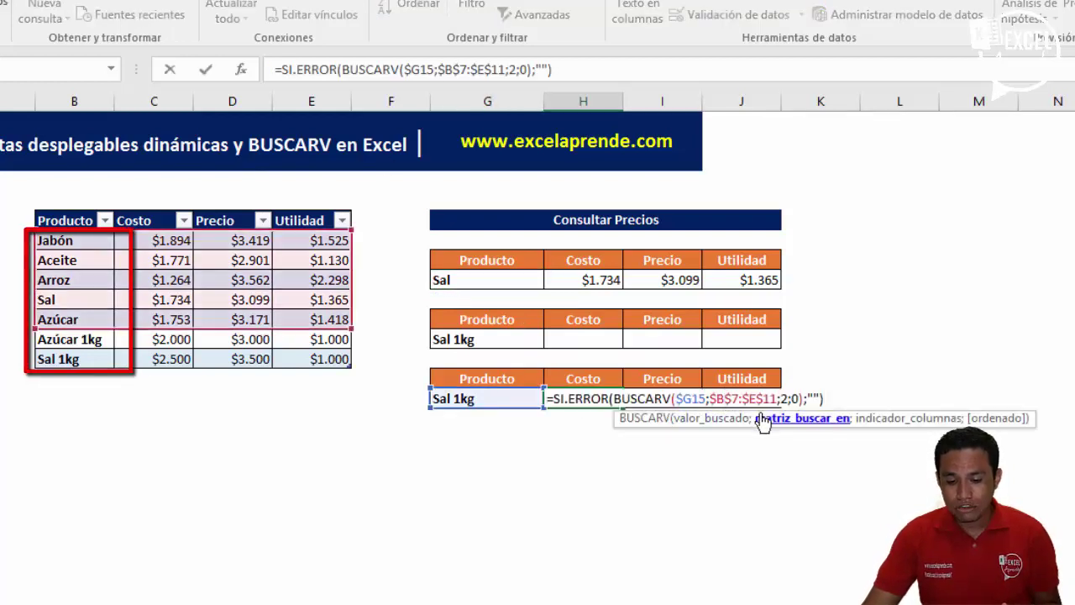
{"action": "left_click", "coordinate": [759, 418]}
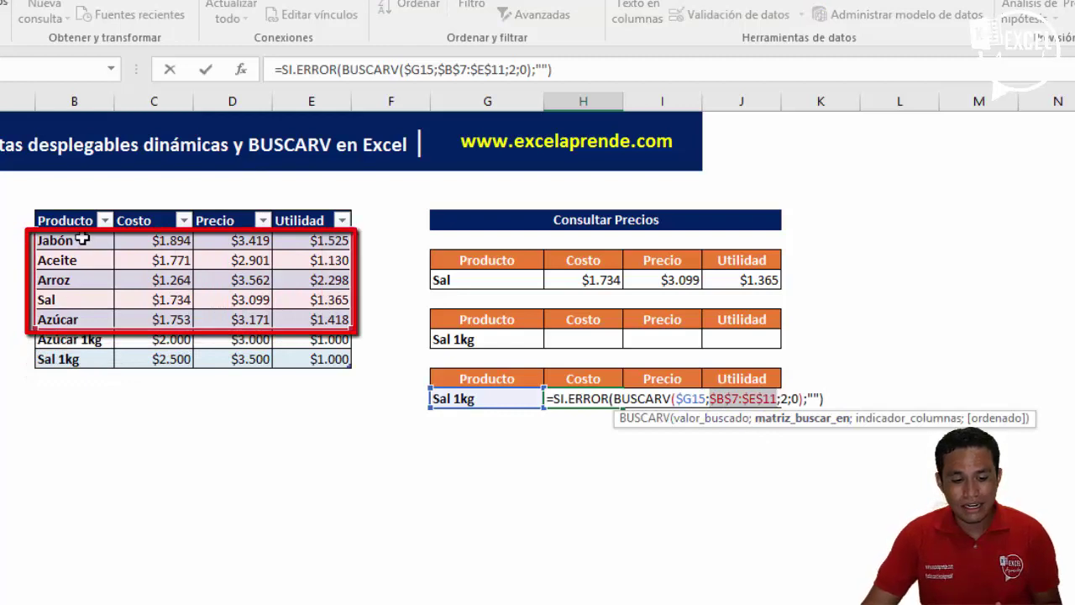
{"action": "left_click_drag", "start_coordinate": [82, 239], "coordinate": [310, 363]}
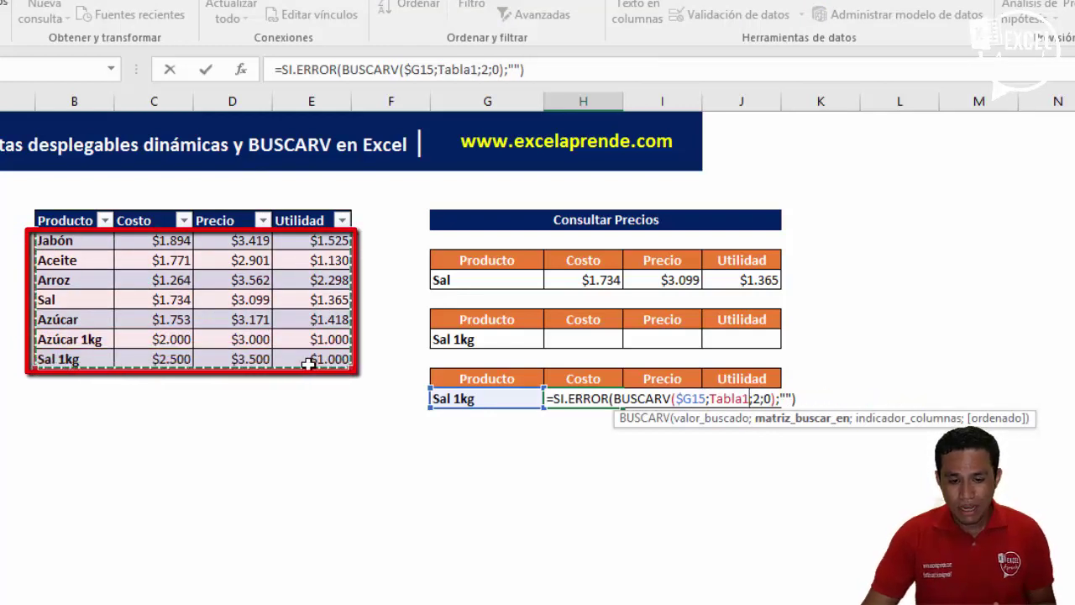
{"action": "key", "text": "Return"}
{"action": "key", "text": "Up"}
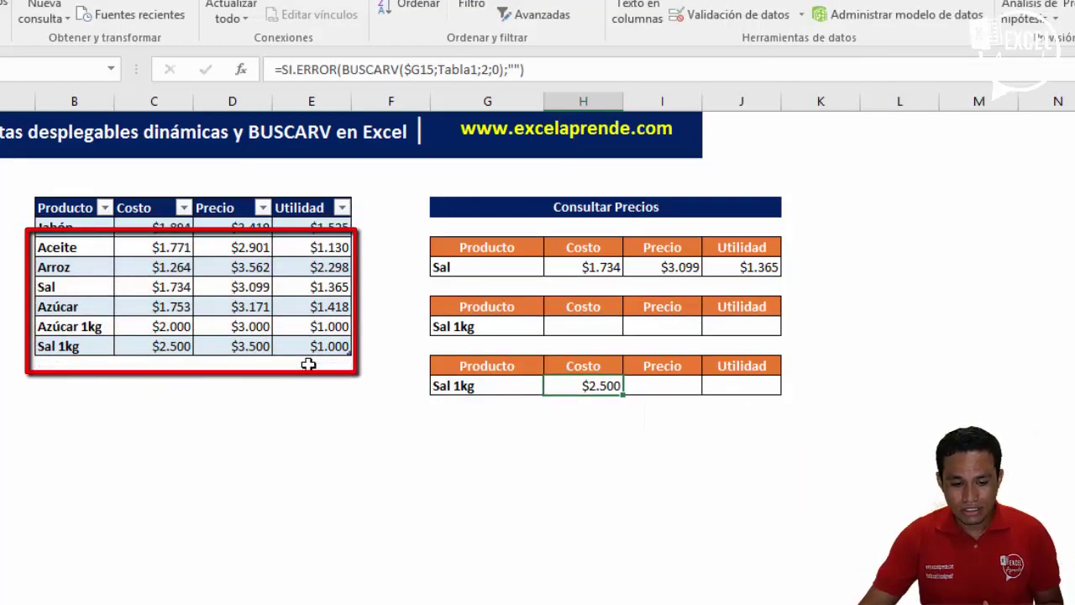
{"action": "scroll", "coordinate": [463, 168], "scroll_direction": "down", "scroll_amount": 3}
{"action": "scroll", "coordinate": [463, 168], "scroll_direction": "up", "scroll_amount": 3}
{"action": "left_click", "coordinate": [453, 70]}
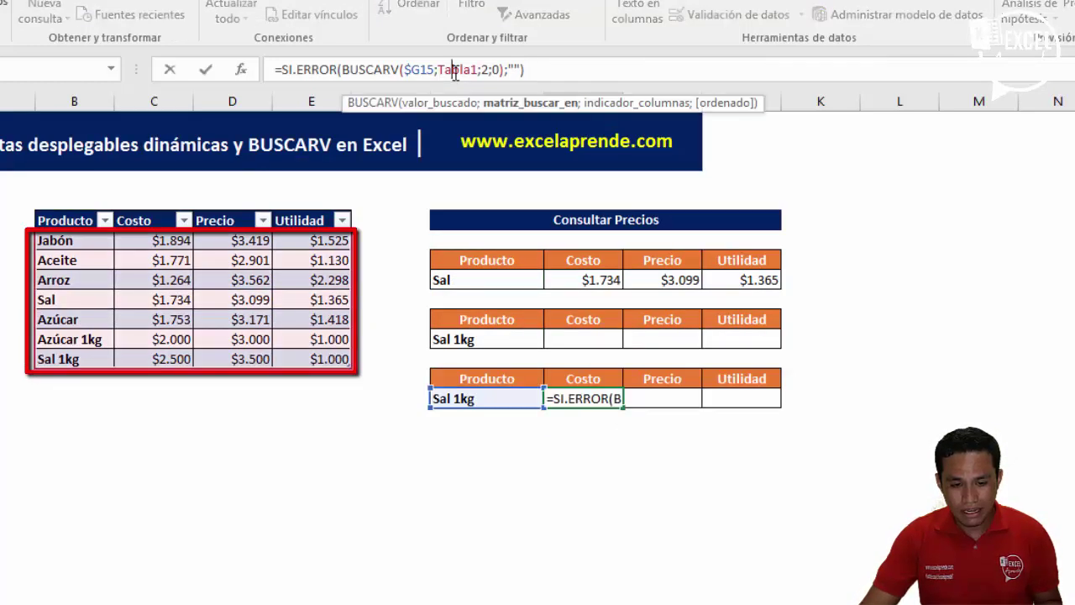
{"action": "key", "text": "Escape"}
{"action": "double_click", "coordinate": [588, 398]}
{"action": "left_click", "coordinate": [725, 400]}
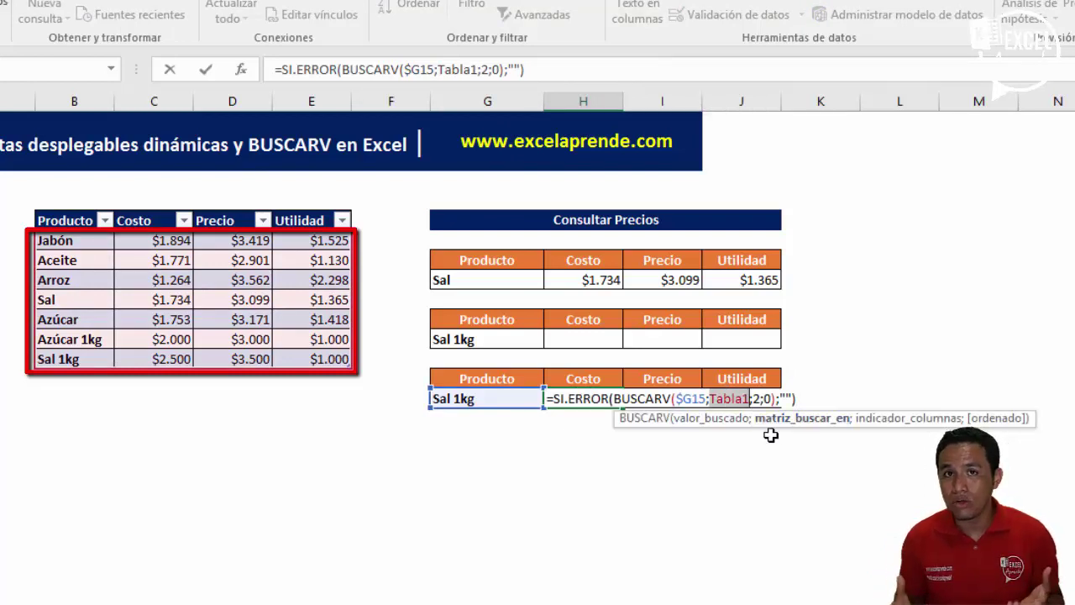
{"action": "key", "text": "Return"}
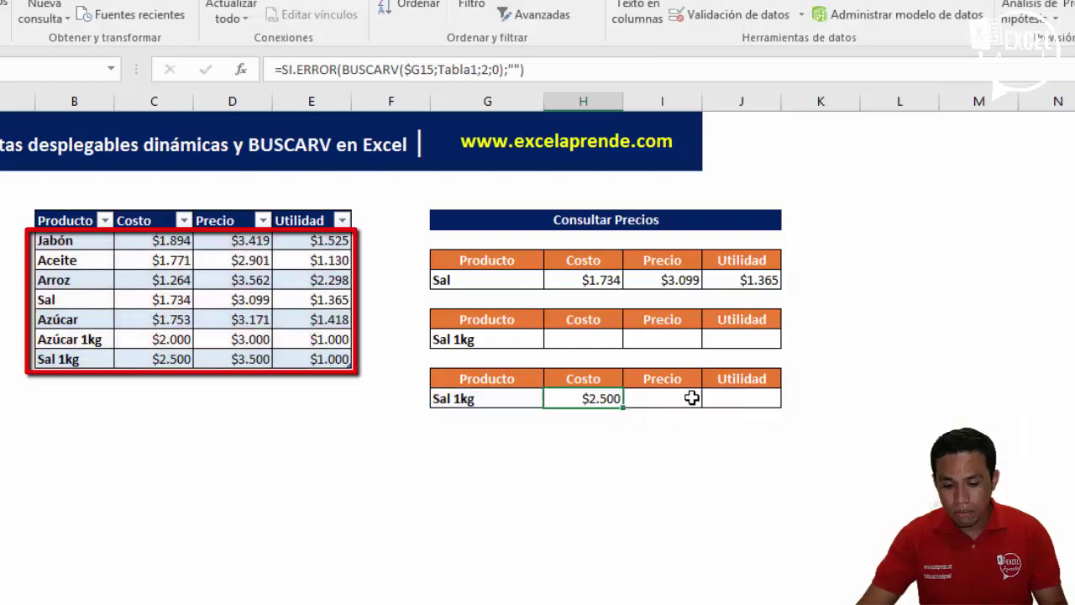
Replace $B$7:$E$11 with Tabla1 in the Precio (I17) and Utilidad (J17) formulas.
{"action": "left_click", "coordinate": [689, 398]}
{"action": "key", "text": "F2"}
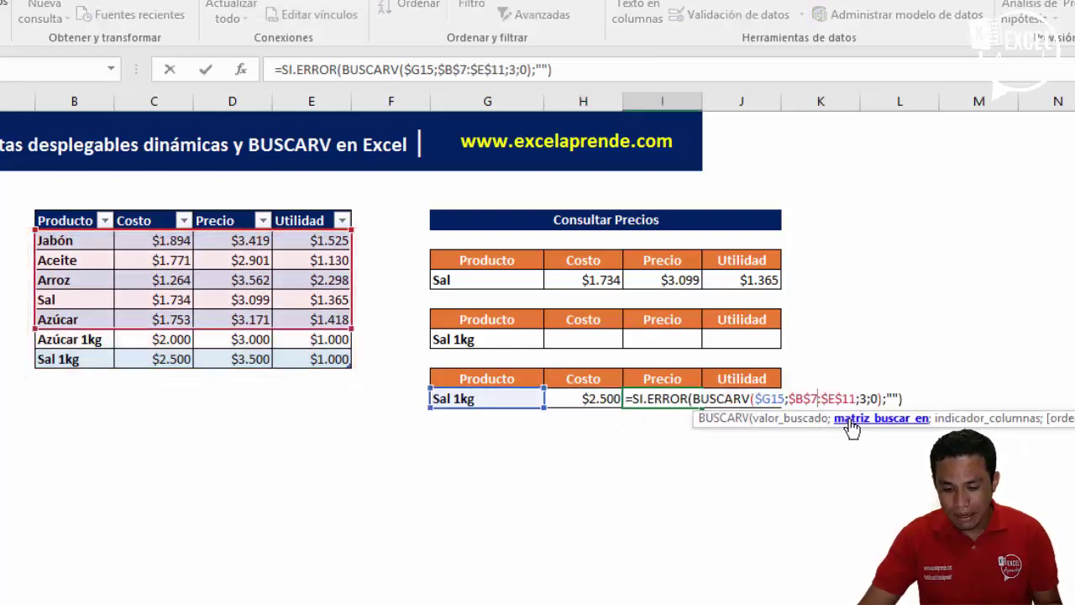
{"action": "left_click_drag", "start_coordinate": [788, 398], "coordinate": [856, 398]}
{"action": "type", "text": "Tabla1"}
{"action": "key", "text": "Return"}
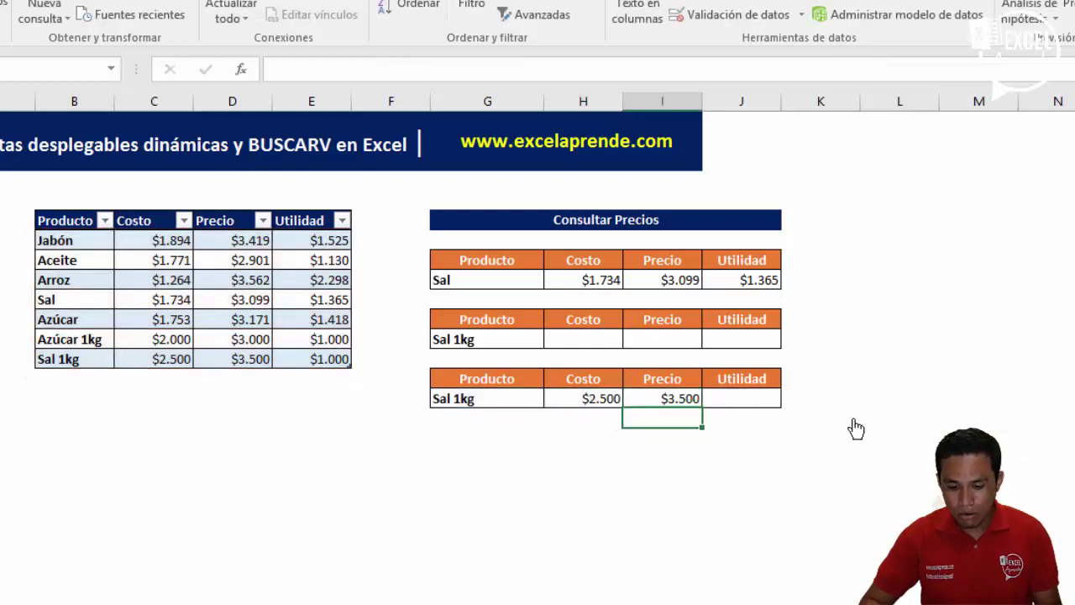
{"action": "key", "text": "Up"}
{"action": "key", "text": "Right"}
{"action": "key", "text": "F2"}
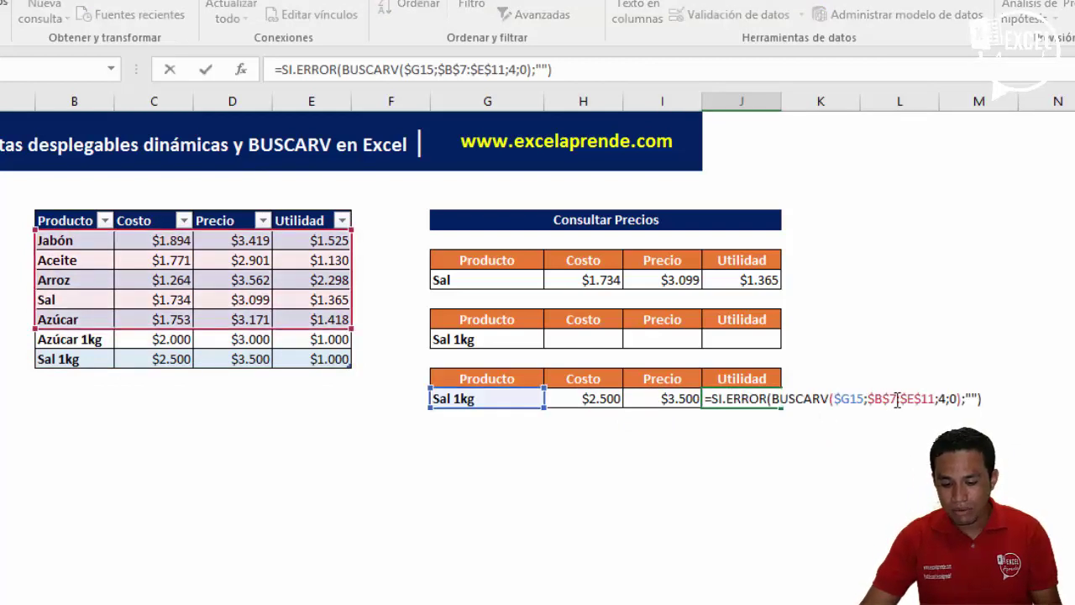
{"action": "left_click", "coordinate": [898, 400]}
{"action": "left_click", "coordinate": [932, 419]}
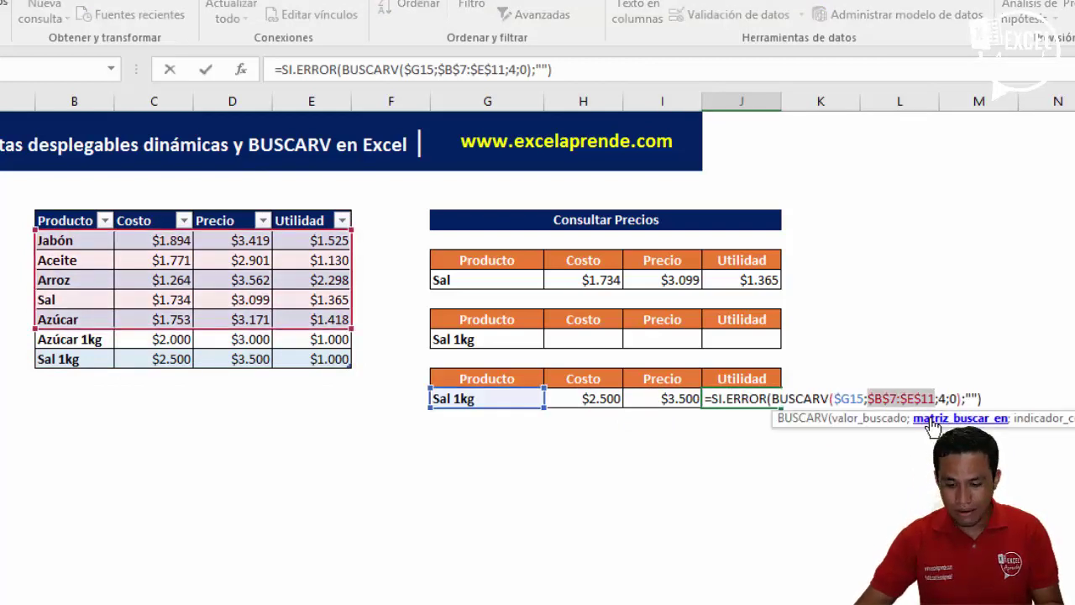
{"action": "type", "text": "Tabla1"}
{"action": "key", "text": "Return"}
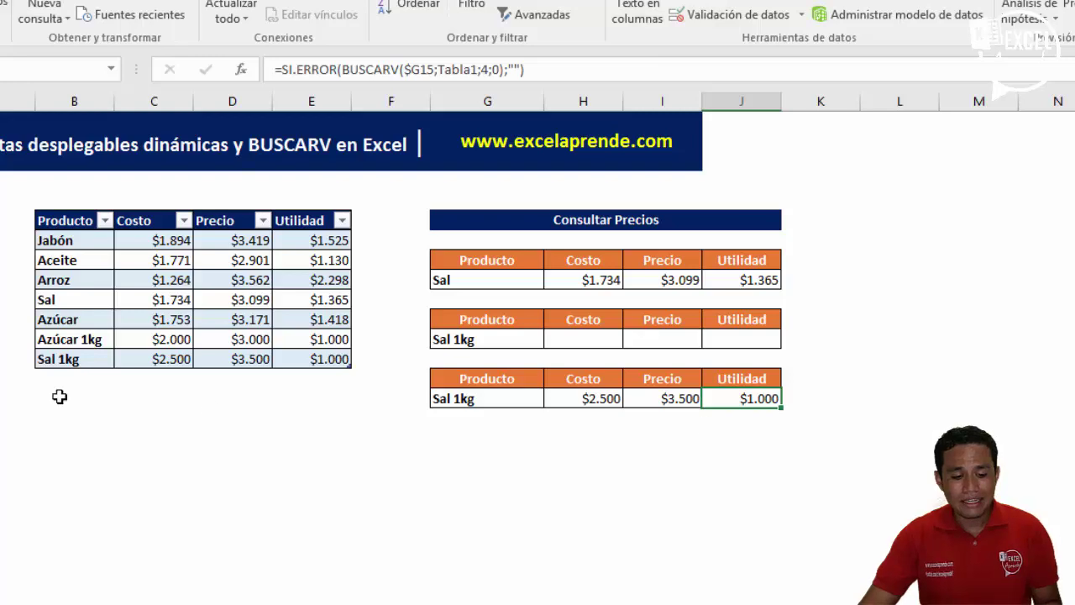
{"action": "left_click", "coordinate": [66, 381]}
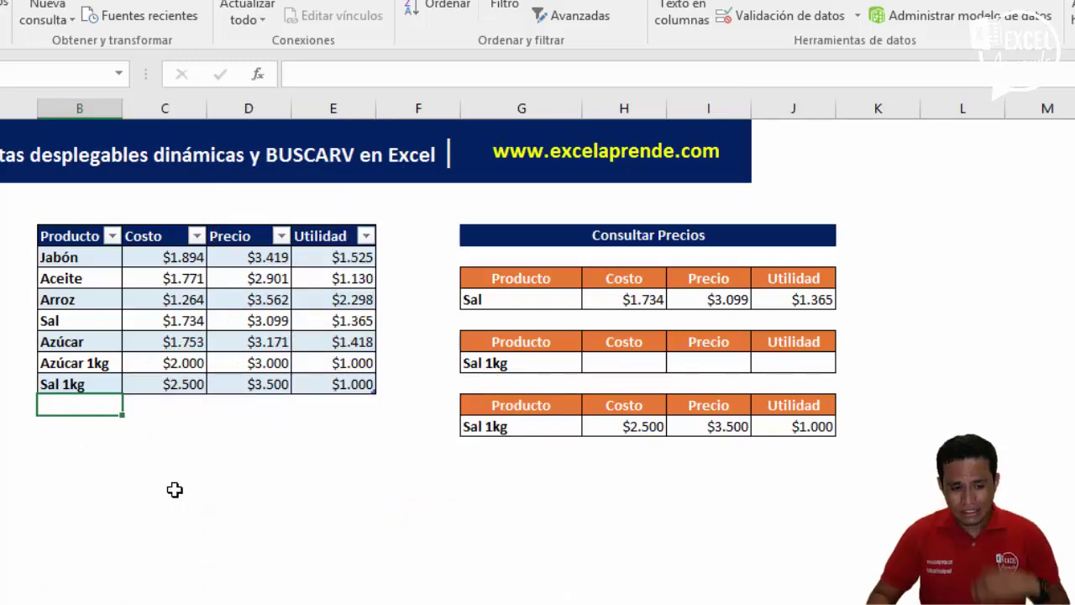
Paste Arroz into the first empty row below the table as Arroz 1kg.
{"action": "key", "text": "Up"}
{"action": "key", "text": "Up"}
{"action": "key", "text": "Up"}
{"action": "key", "text": "Up"}
{"action": "key", "text": "Up"}
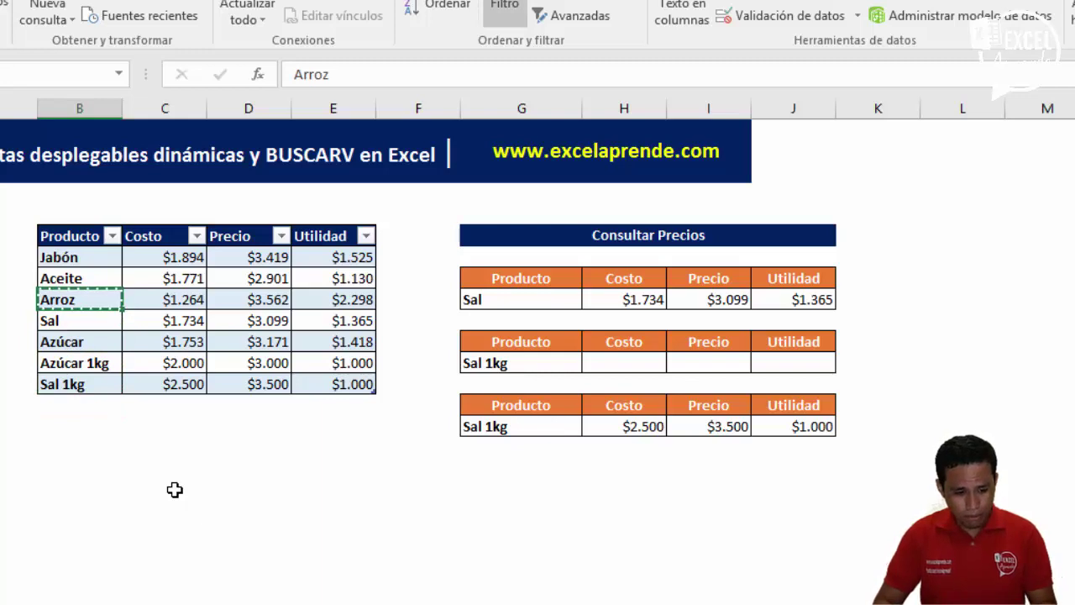
{"action": "key", "text": "Down"}
{"action": "key", "text": "Down"}
{"action": "key", "text": "Down"}
{"action": "key", "text": "Down"}
{"action": "type", "text": "Arroz"}
{"action": "key", "text": "F2"}
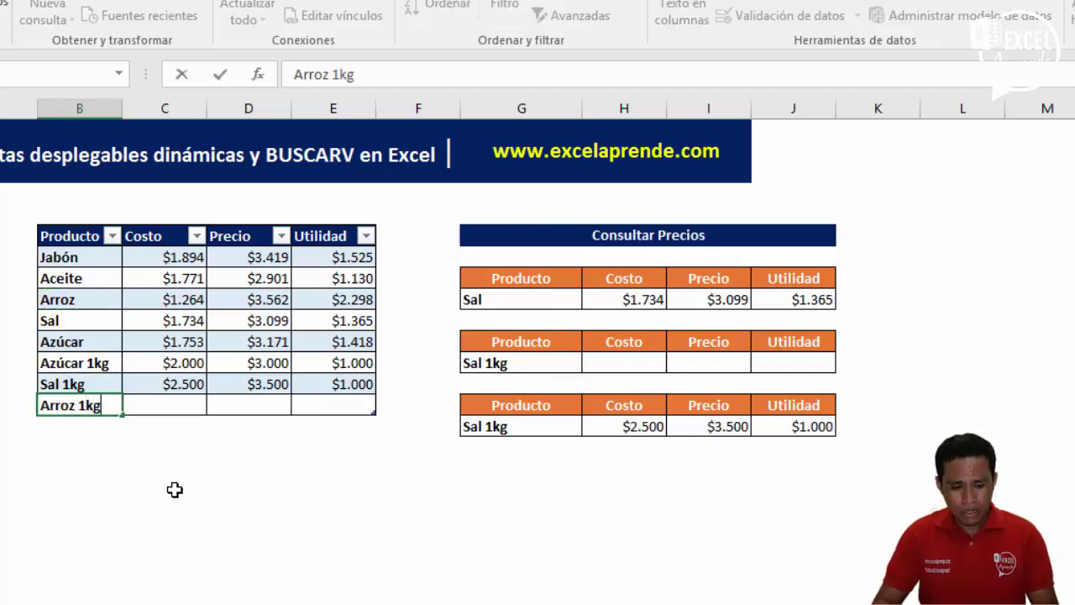
{"action": "key", "text": "Tab"}
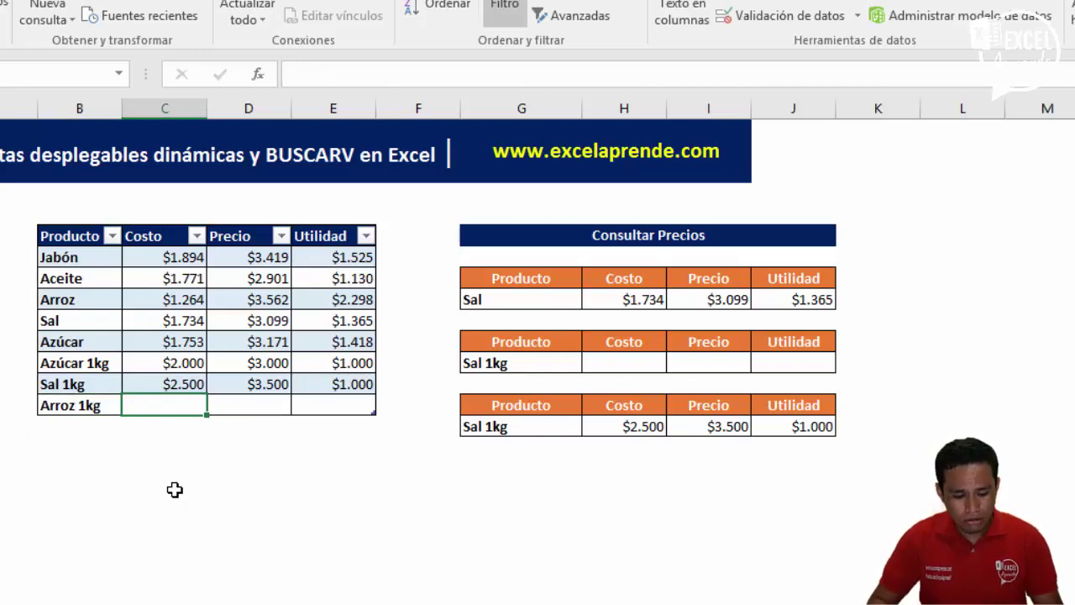
Enter Costo 3100 and Precio 3900 for Arroz 1kg.
{"action": "type", "text": "3100"}
{"action": "key", "text": "Return"}
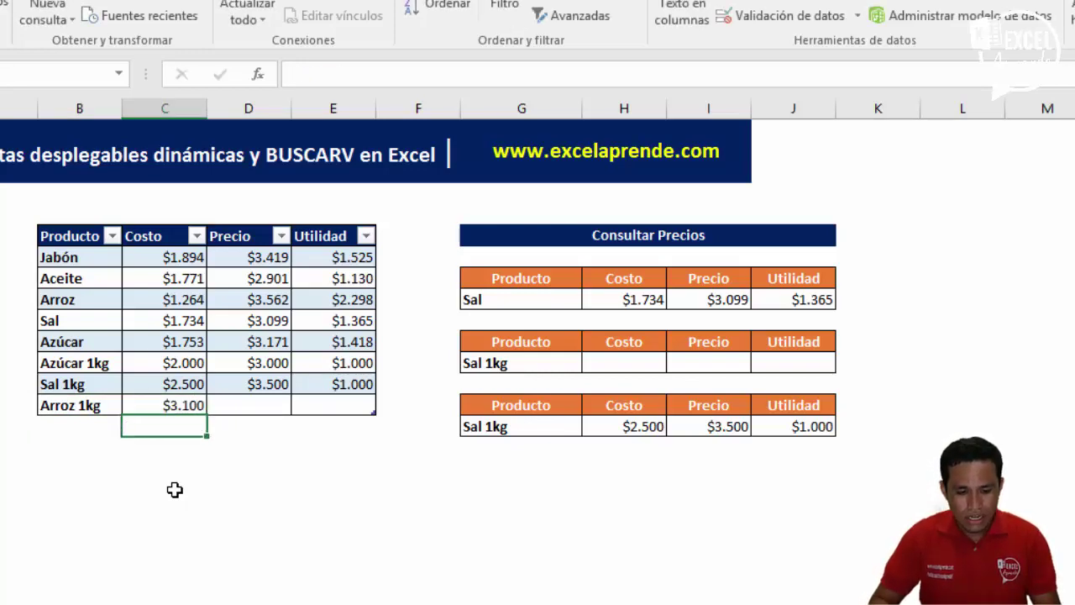
{"action": "key", "text": "Up"}
{"action": "key", "text": "Up"}
{"action": "key", "text": "Right"}
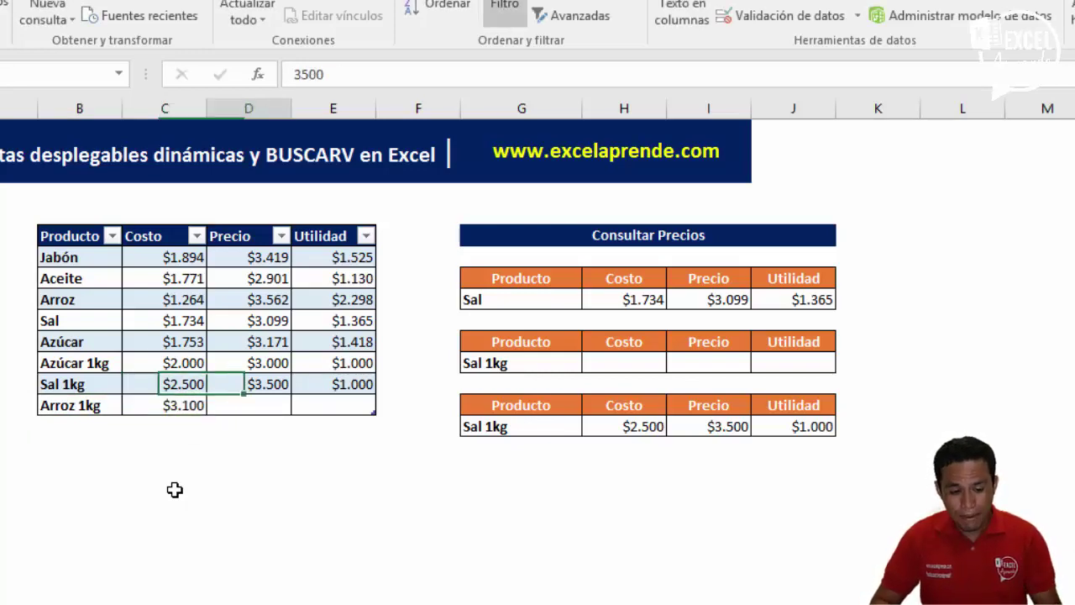
{"action": "key", "text": "Down"}
{"action": "key", "text": "Down"}
{"action": "key", "text": "Up"}
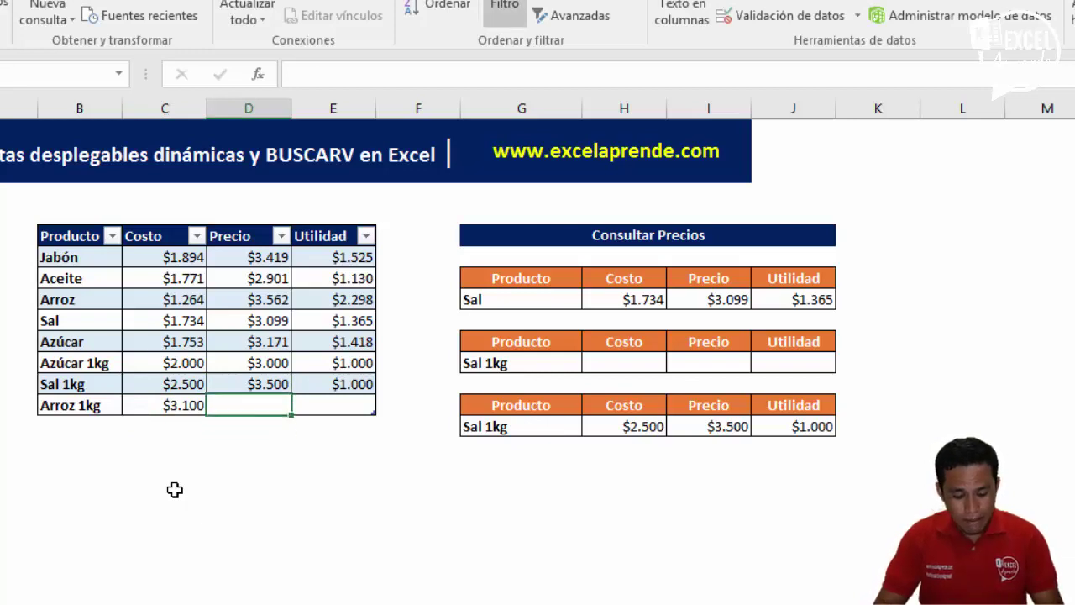
{"action": "type", "text": "3.9"}
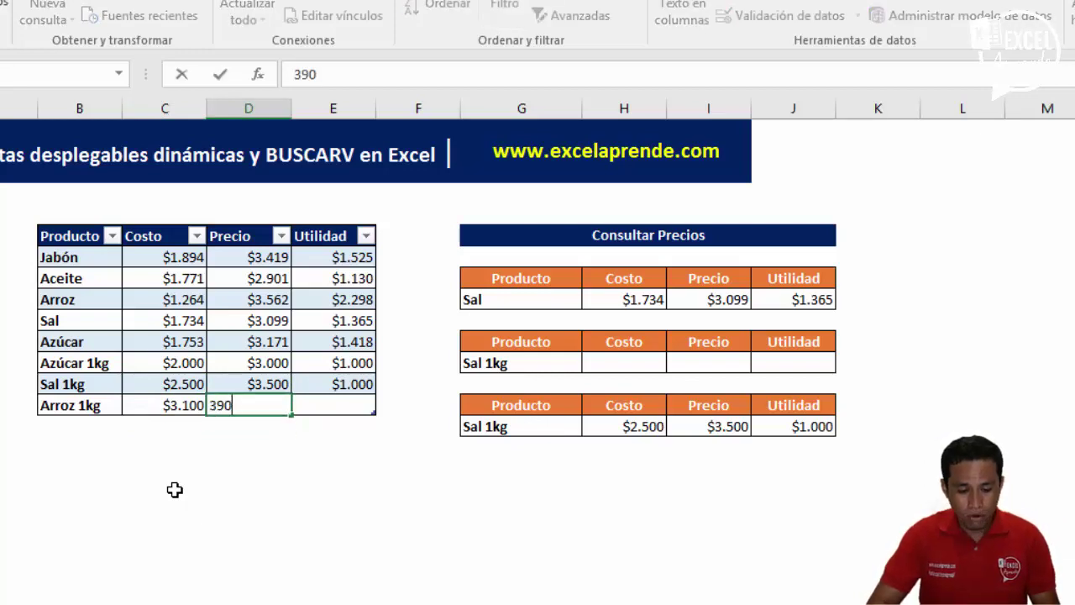
{"action": "type", "text": "0"}
{"action": "key", "text": "Return"}
{"action": "key", "text": "Up"}
{"action": "key", "text": "Right"}
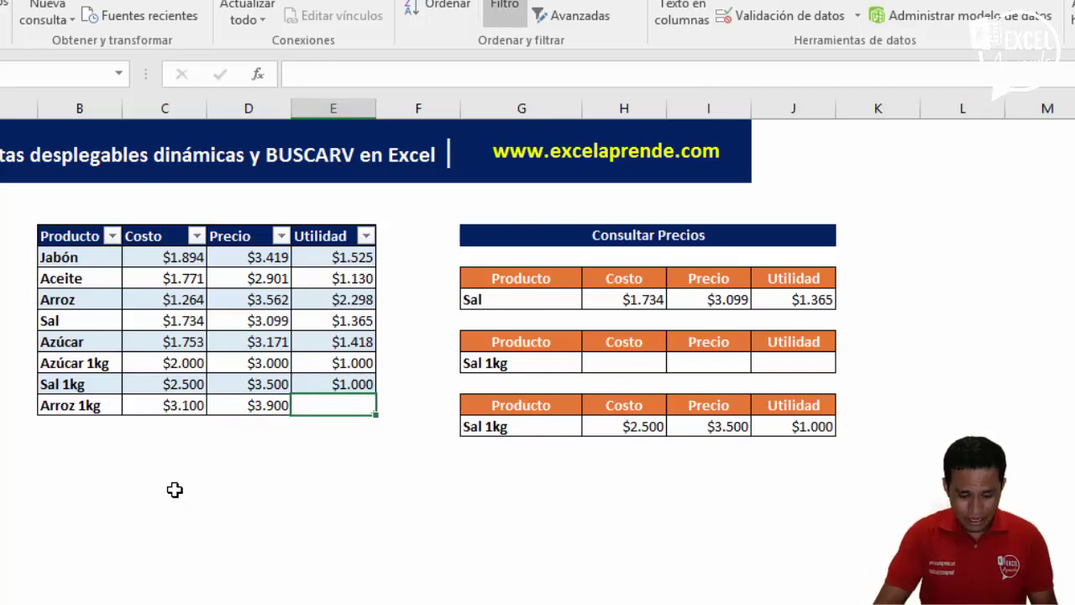
{"action": "type", "text": "7"}
{"action": "key", "text": "Escape"}
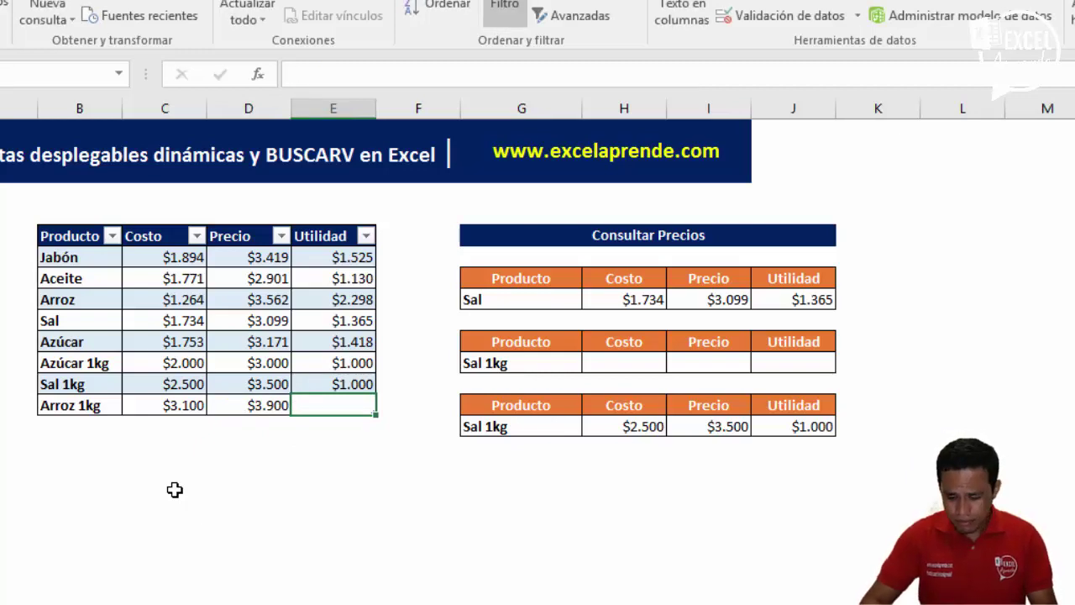
{"action": "type", "text": "="}
{"action": "key", "text": "Left"}
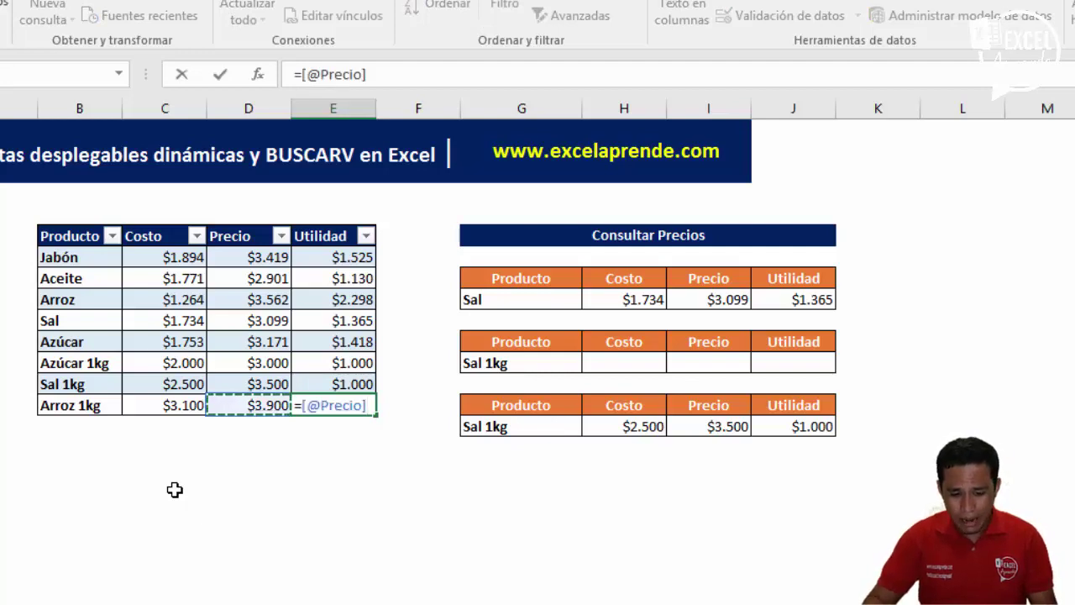
{"action": "key", "text": "Left"}
{"action": "key", "text": "Left"}
{"action": "key", "text": "Return"}
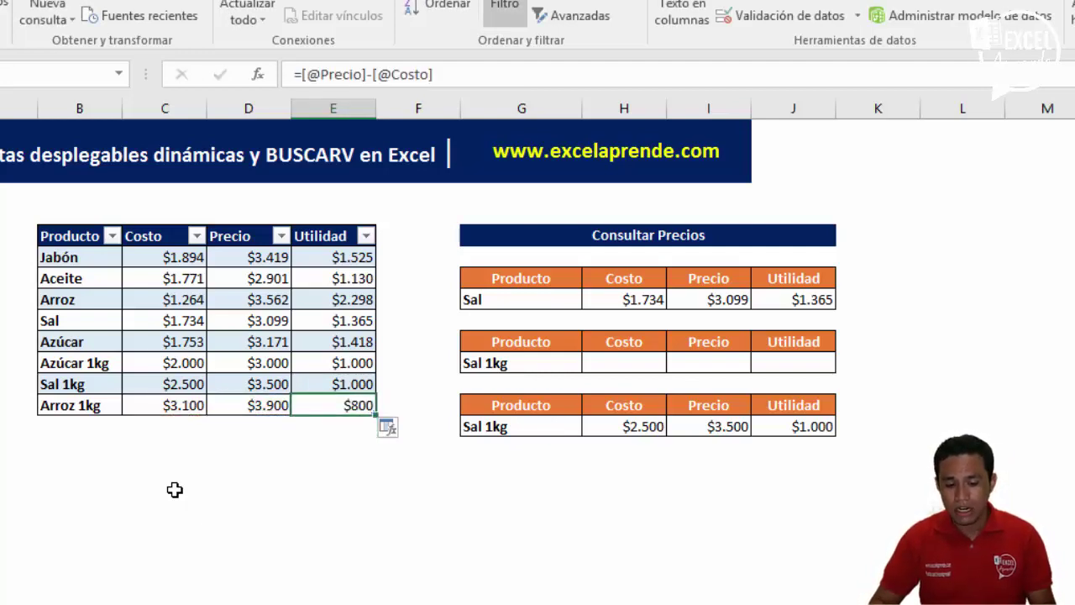
Pick Arroz 1kg from the G17 dropdown, returning Costo $3.100, Precio $3.900 and Utilidad $800.
{"action": "left_click", "coordinate": [567, 428]}
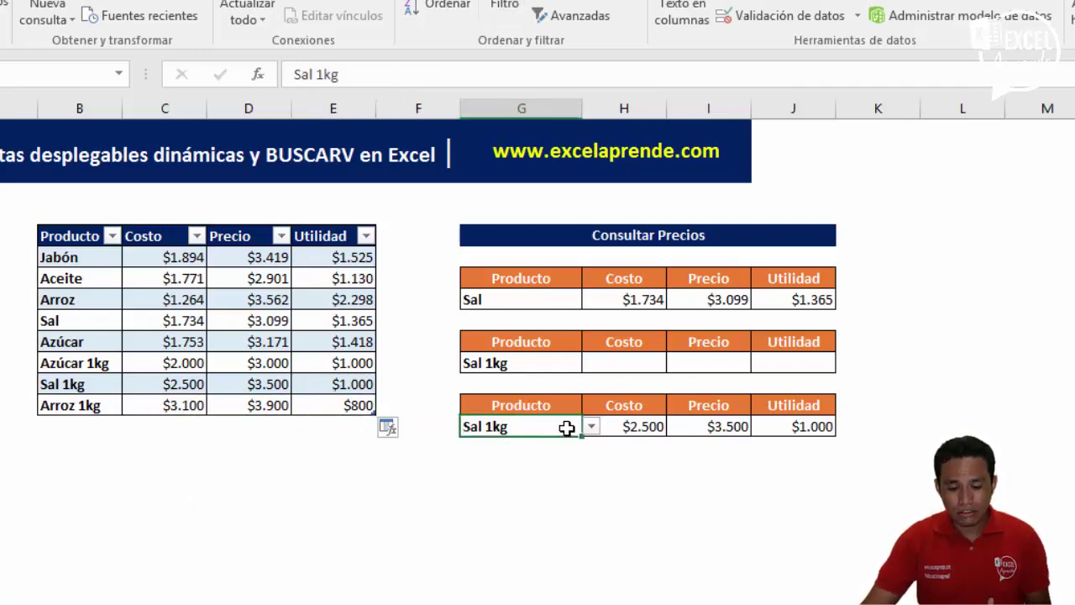
{"action": "left_click", "coordinate": [591, 427]}
{"action": "left_click", "coordinate": [521, 544]}
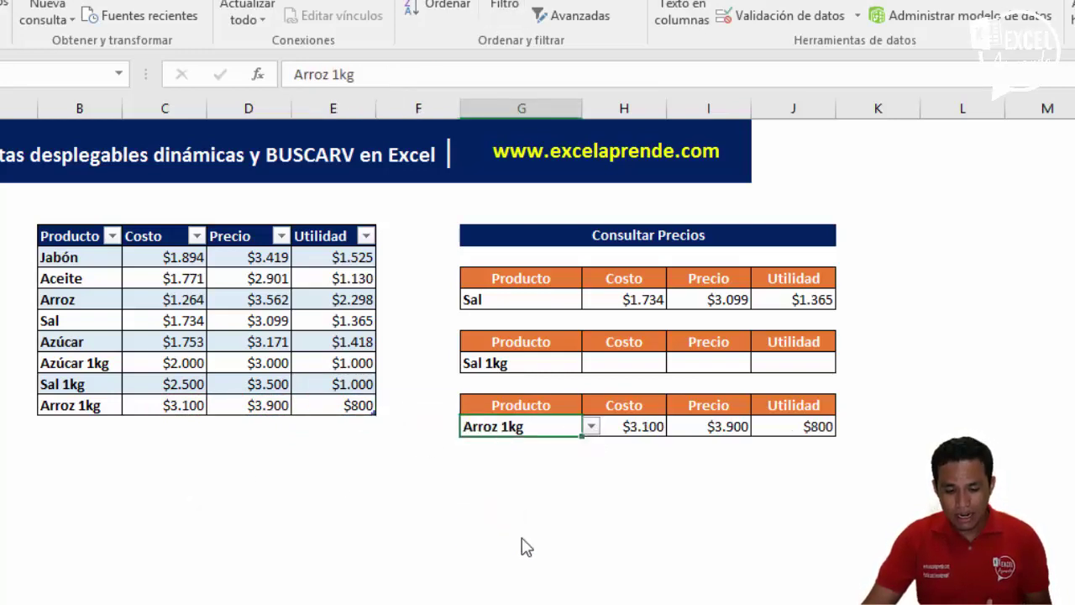